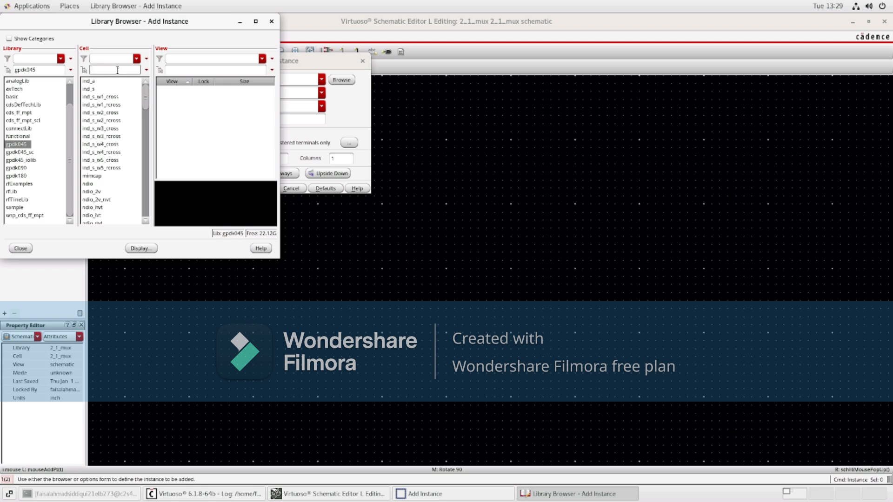
# Step: Place an nmos1v transistor from the gpdk045 library in the schematic
pyautogui.write('nmo')
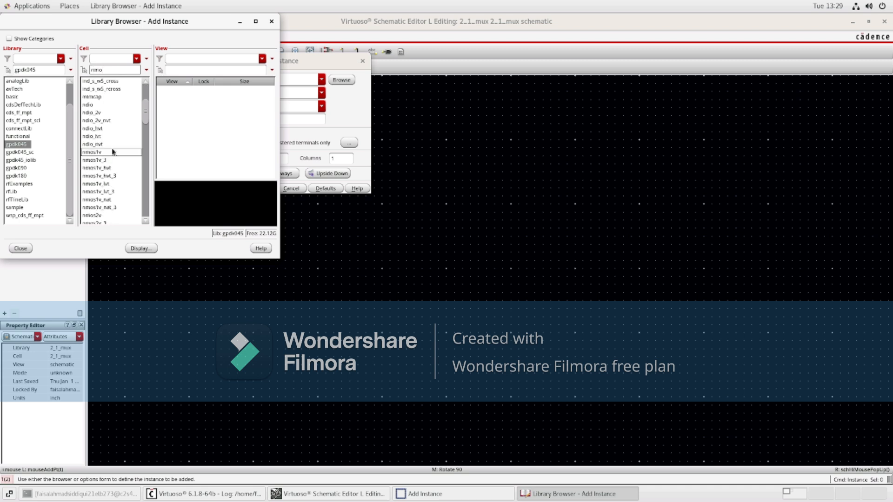
pyautogui.click(111, 151)
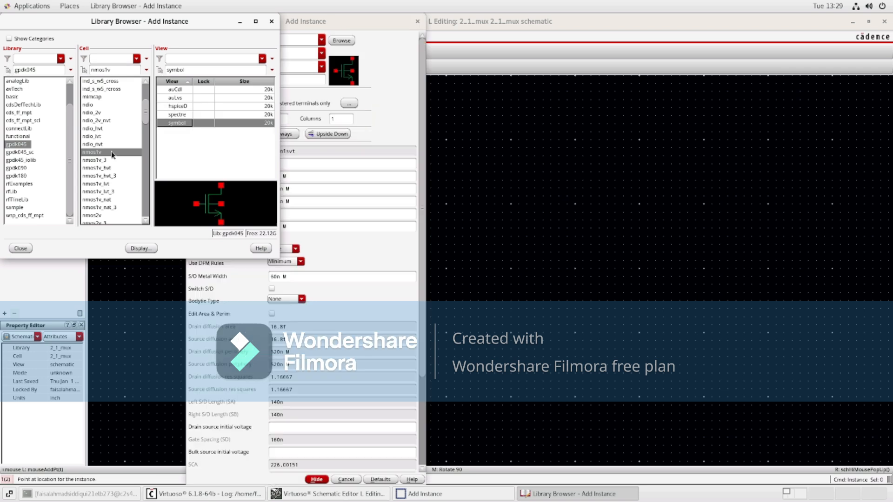
pyautogui.click(240, 22)
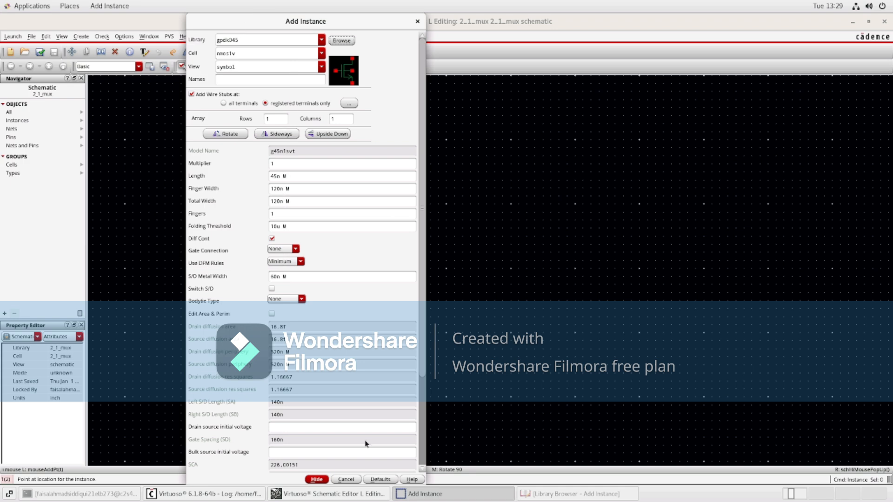
pyautogui.click(317, 480)
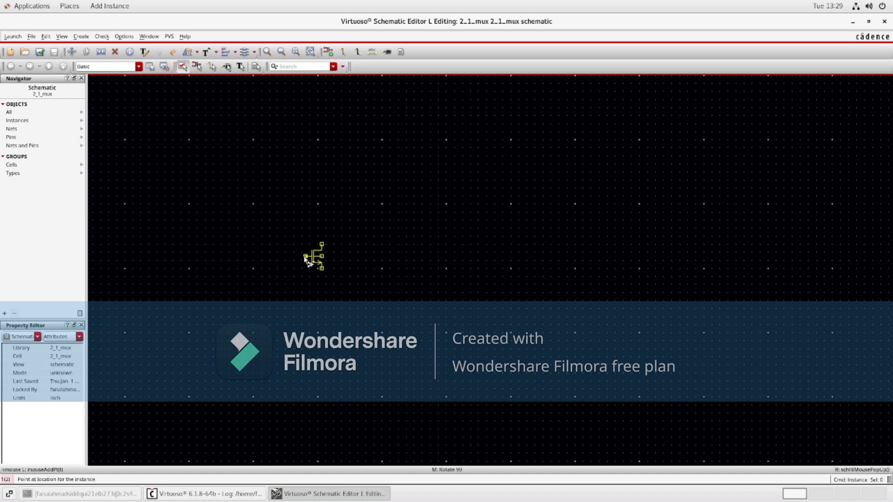
pyautogui.click(305, 257)
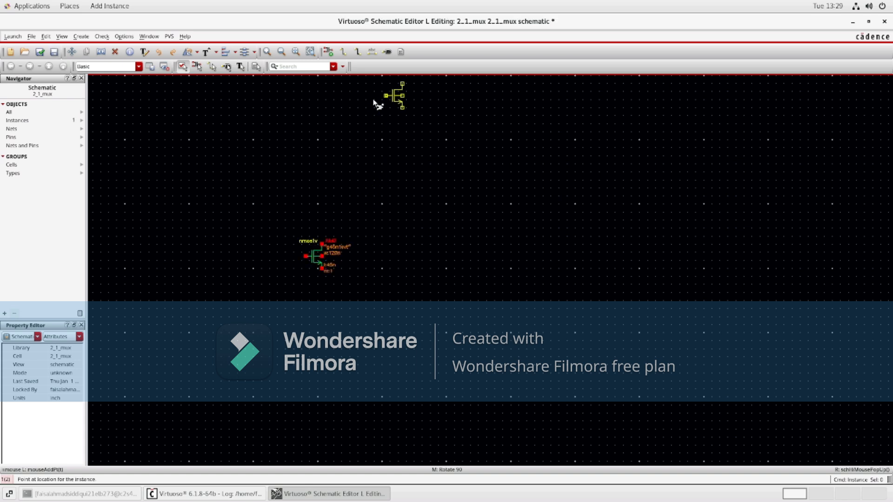
pyautogui.press('Escape')
# Step: Switch the instance cell to pmos1v and place it above the nmos1v transistor
pyautogui.click(328, 52)
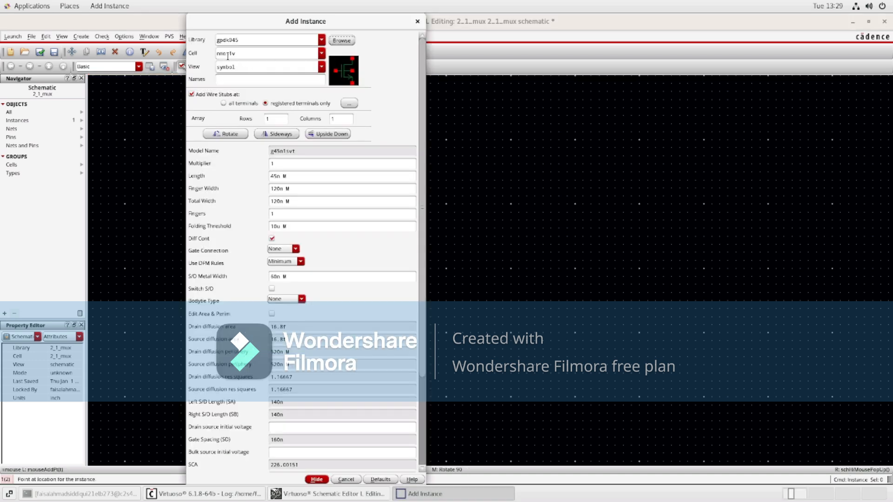
pyautogui.click(220, 54)
pyautogui.press('BackSpace')
pyautogui.write('p')
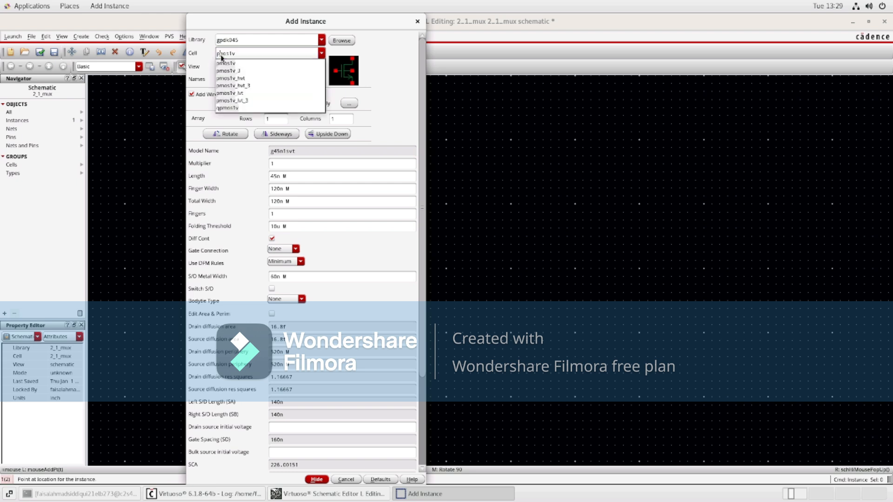
pyautogui.click(239, 63)
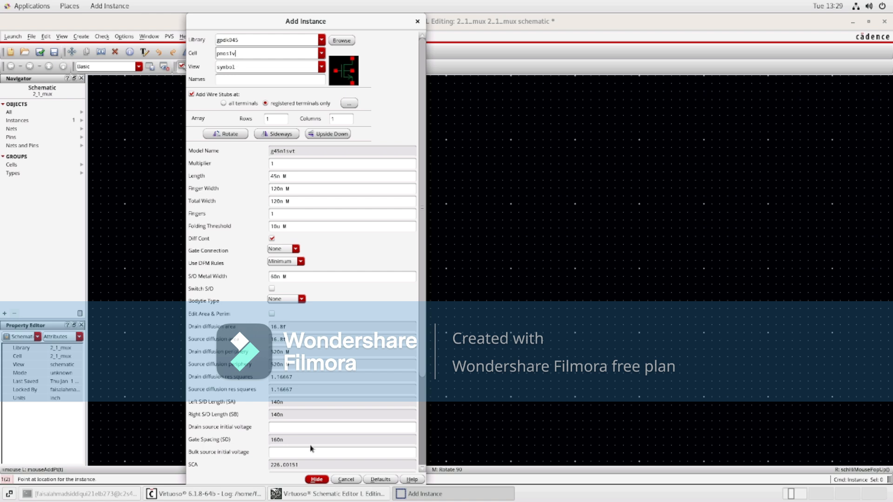
pyautogui.click(318, 481)
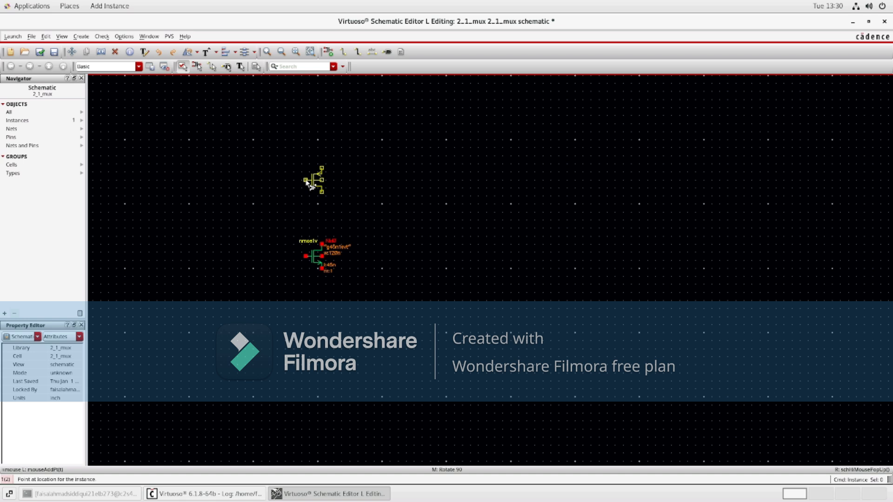
pyautogui.click(307, 182)
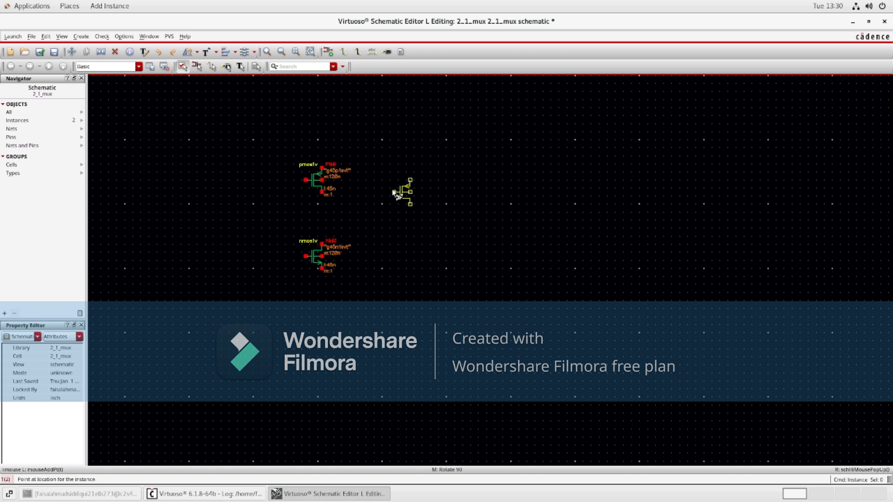
pyautogui.press('Escape')
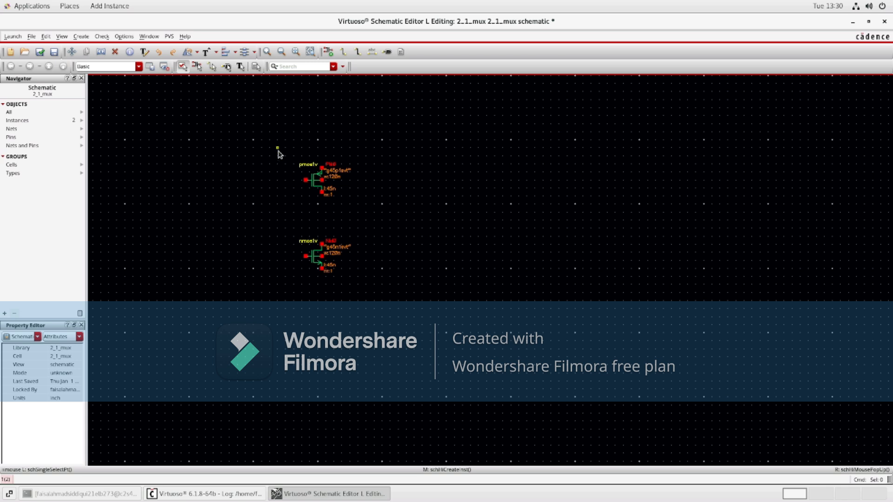
pyautogui.moveTo(277, 152); pyautogui.dragTo(365, 285)
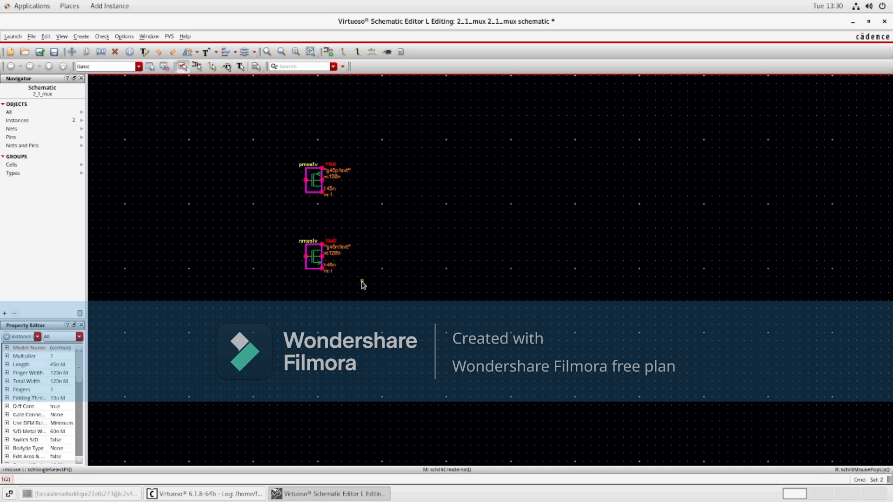
pyautogui.press('c')
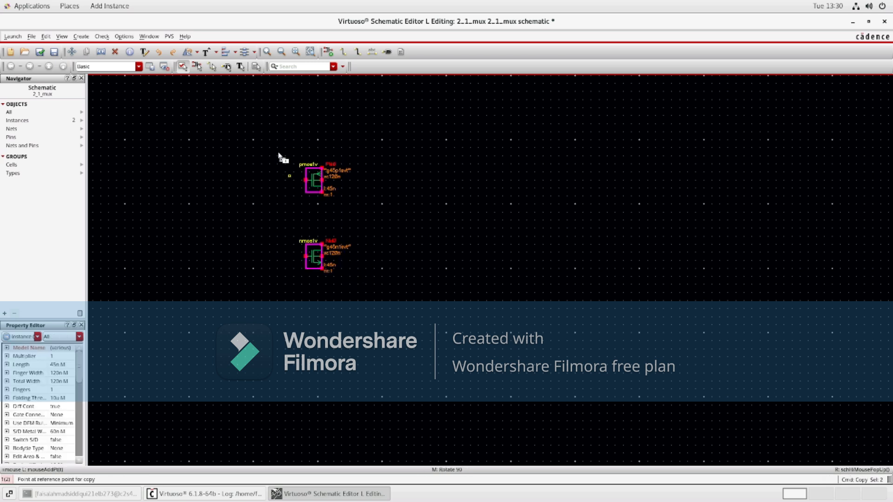
pyautogui.press('Escape')
pyautogui.moveTo(274, 136); pyautogui.dragTo(370, 278)
pyautogui.press('c')
pyautogui.click(319, 184)
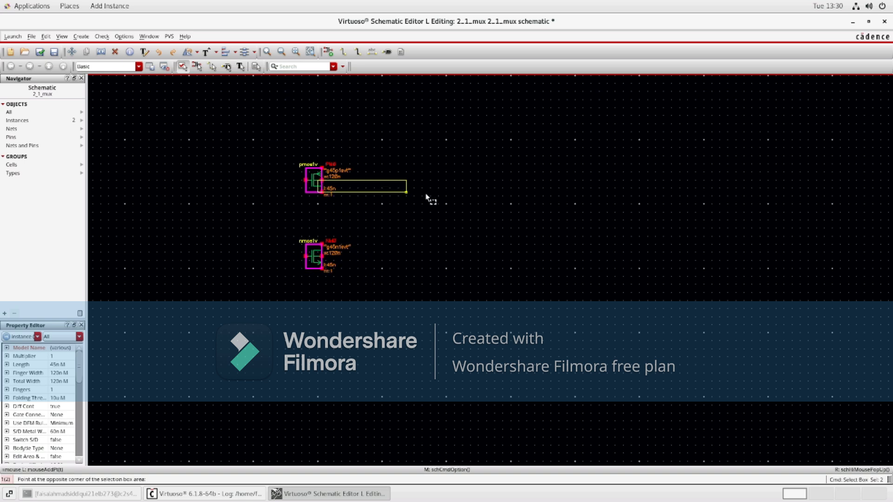
pyautogui.press('Escape')
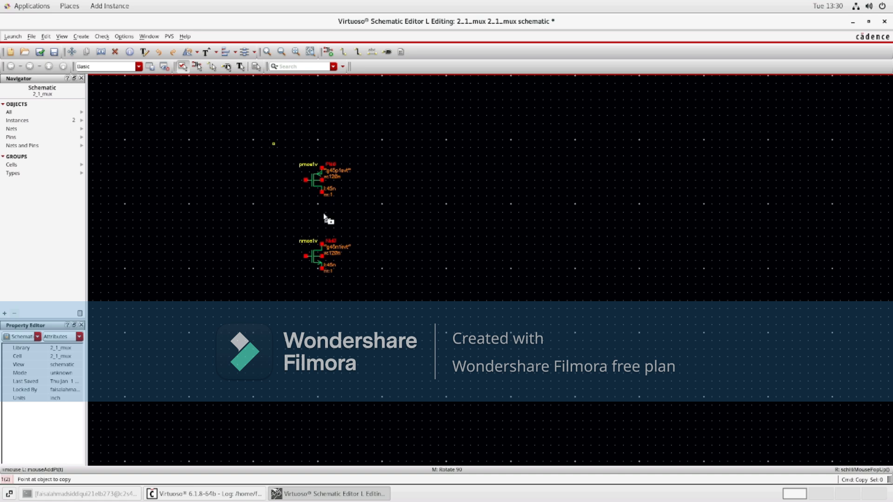
pyautogui.moveTo(276, 146); pyautogui.dragTo(374, 279)
pyautogui.moveTo(313, 215)
pyautogui.mouseDown()
pyautogui.moveTo(424, 221)
pyautogui.moveTo(430, 211)
pyautogui.moveTo(314, 222)
pyautogui.mouseUp()
pyautogui.moveTo(314, 179); pyautogui.dragTo(401, 197)
pyautogui.moveTo(269, 124); pyautogui.dragTo(366, 286)
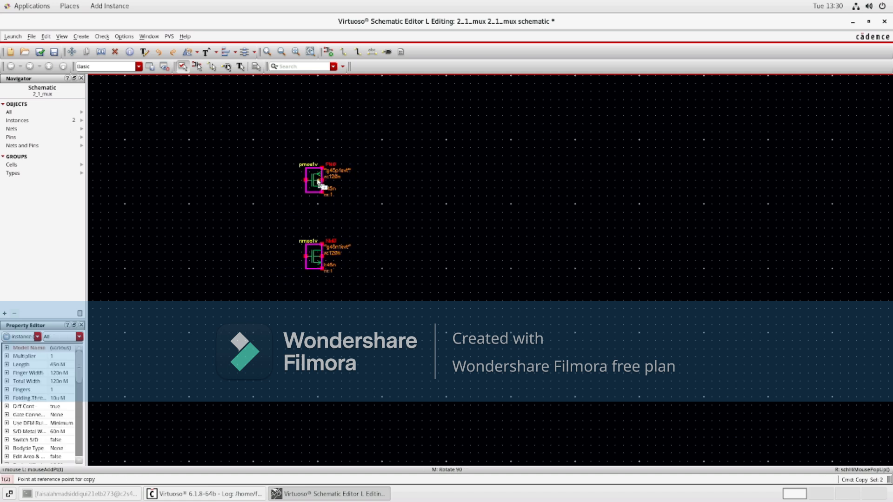
pyautogui.moveTo(319, 181); pyautogui.dragTo(430, 193)
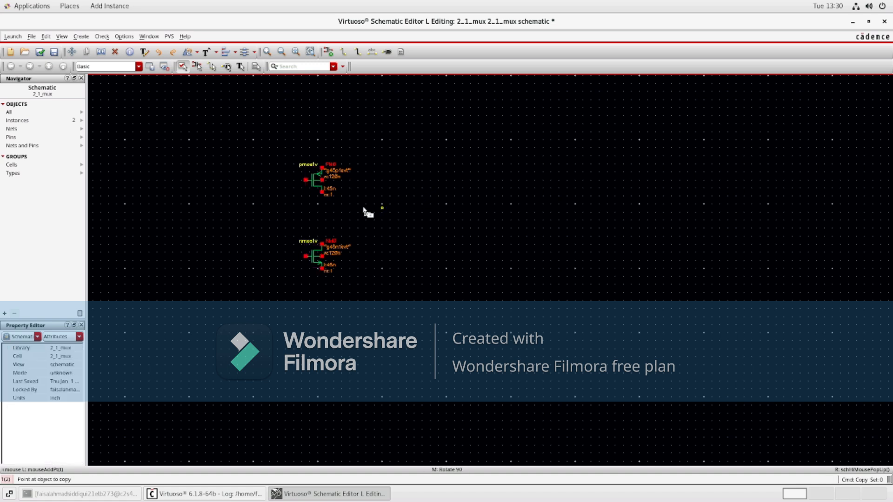
# Step: Copy both transistors and place the copies to their right
pyautogui.moveTo(306, 182); pyautogui.dragTo(375, 287)
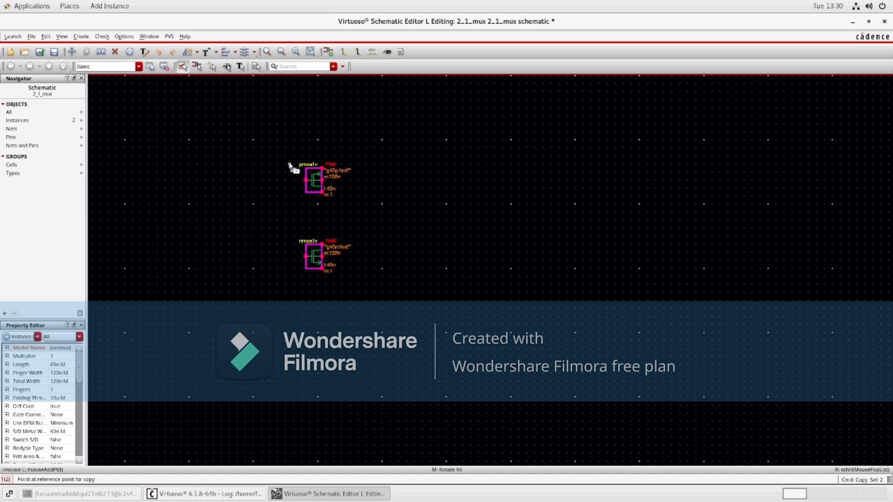
pyautogui.click(394, 189)
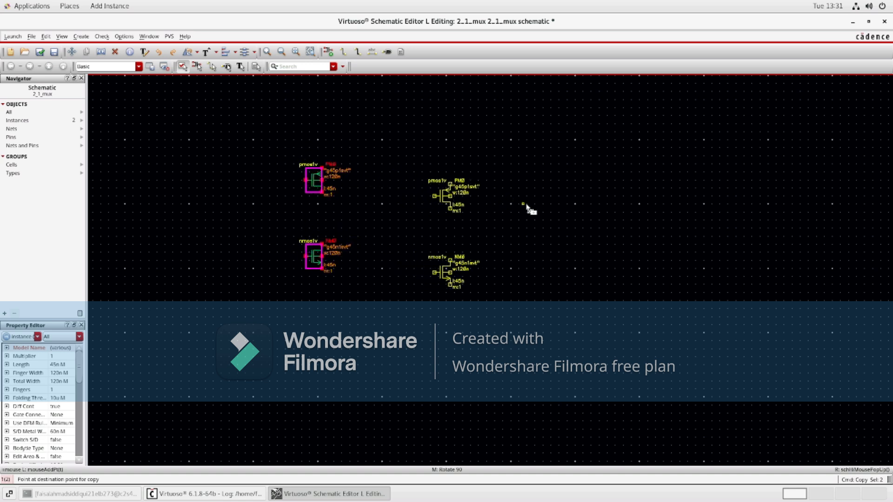
pyautogui.click(552, 193)
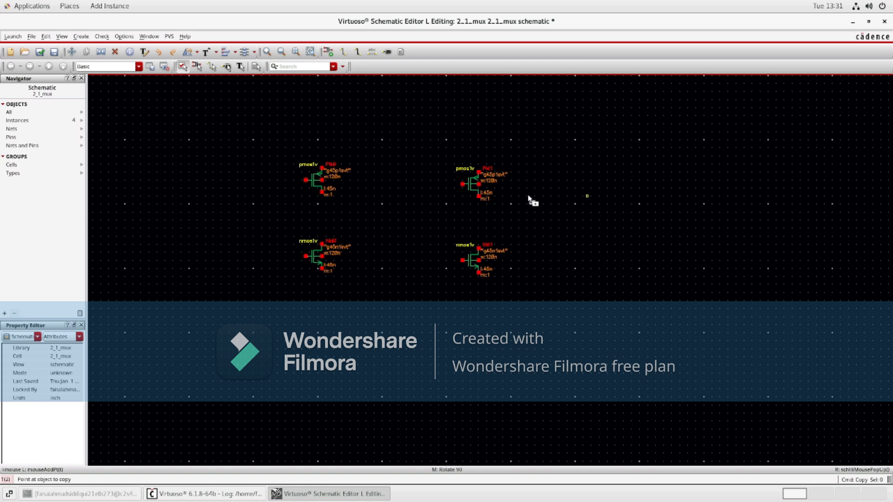
# Step: Rotate the copied pmos1v transistor right by 90 degrees
pyautogui.click(476, 186)
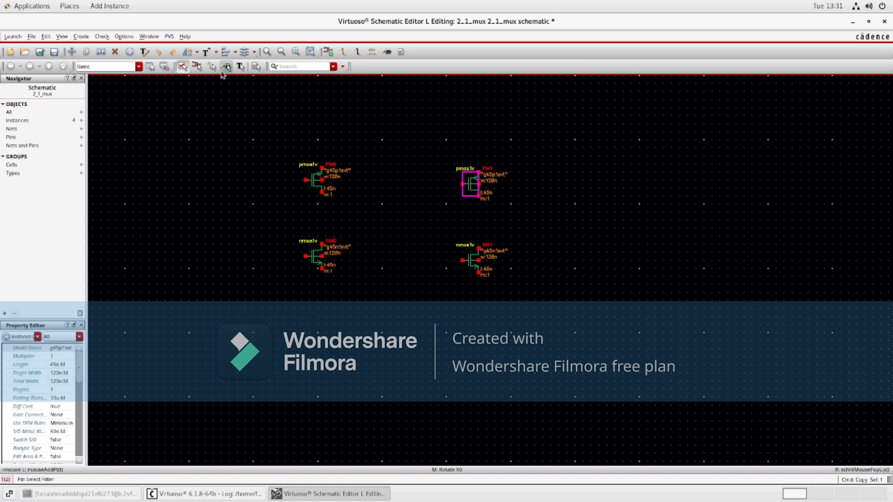
pyautogui.press('Escape')
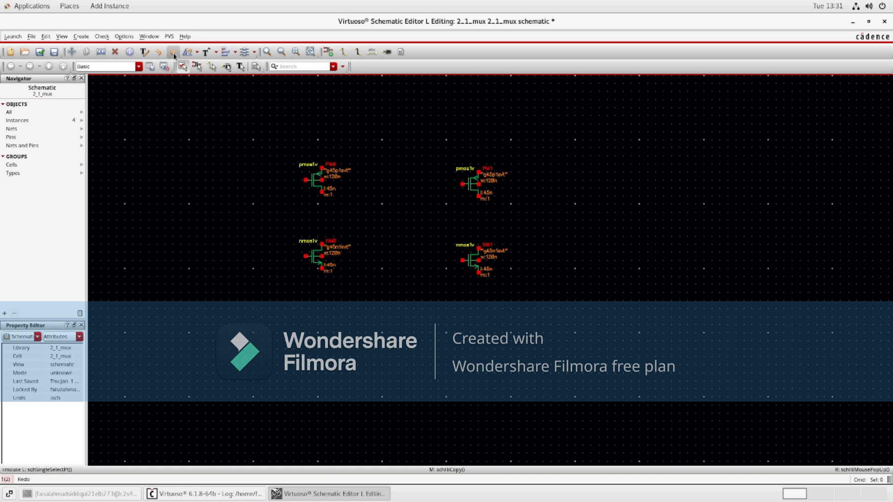
pyautogui.click(188, 52)
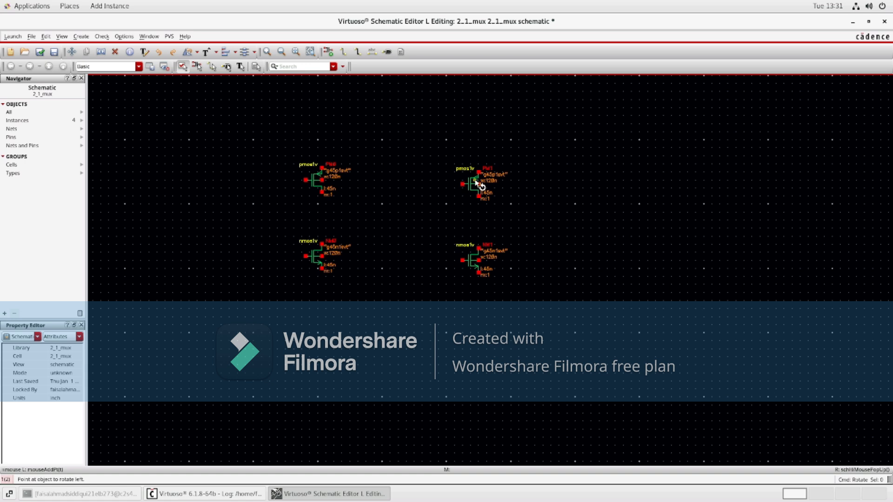
pyautogui.click(197, 53)
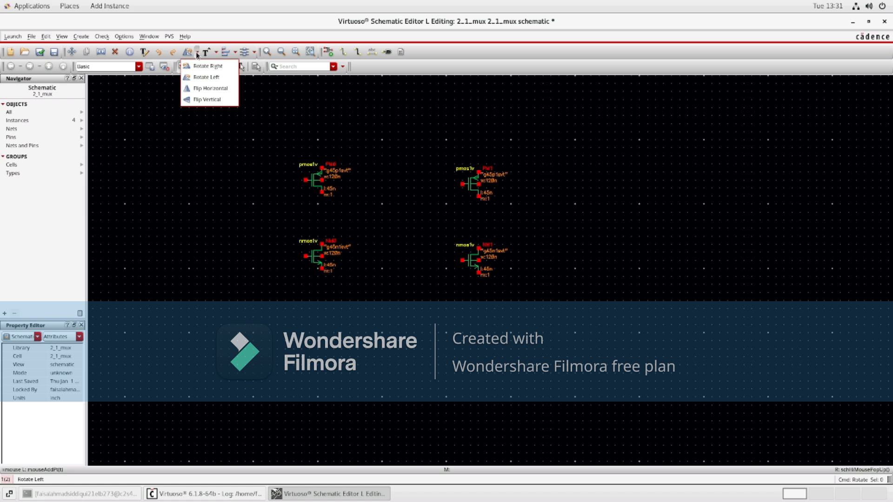
pyautogui.click(213, 70)
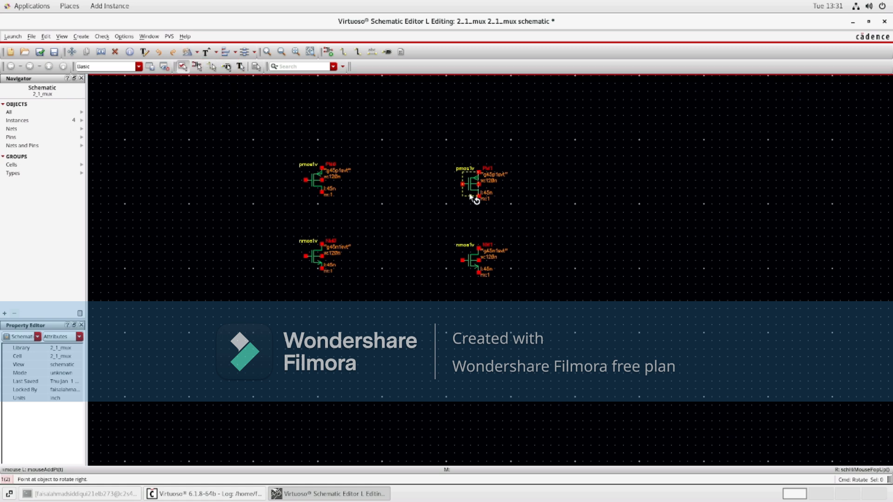
pyautogui.click(474, 185)
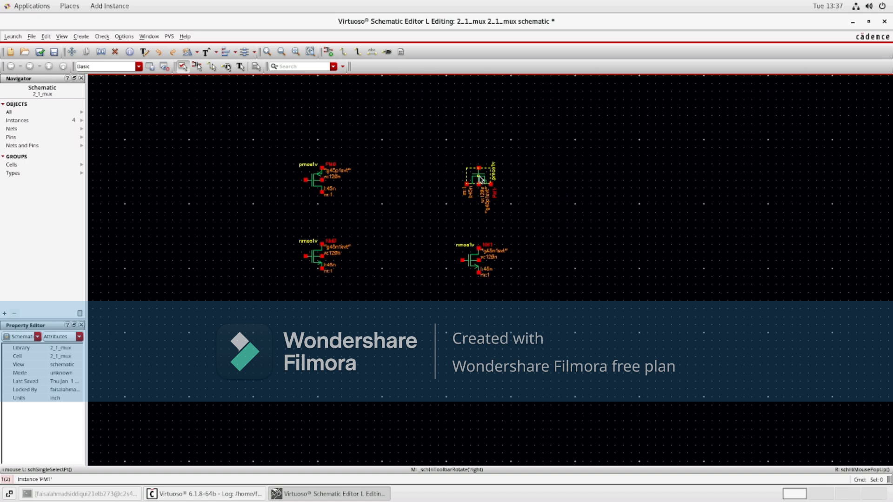
# Step: Flip the rotated pmos1v copy horizontally
pyautogui.click(198, 54)
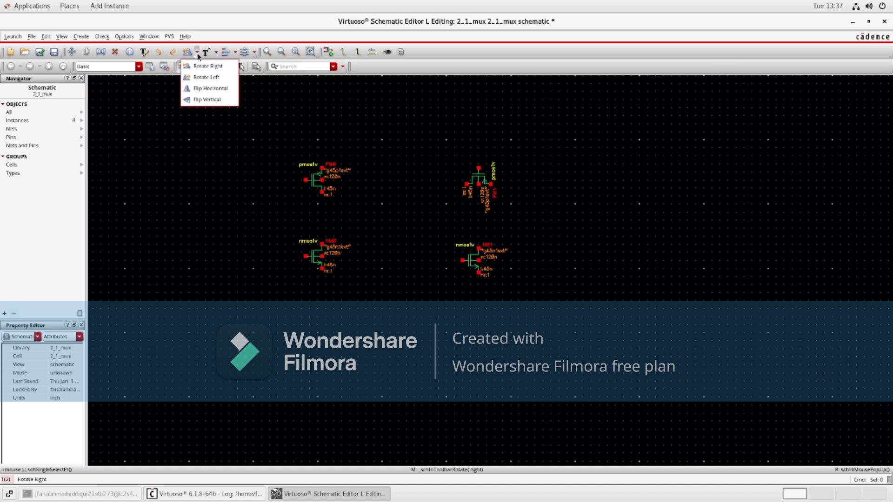
pyautogui.click(211, 88)
pyautogui.click(480, 177)
pyautogui.press('Escape')
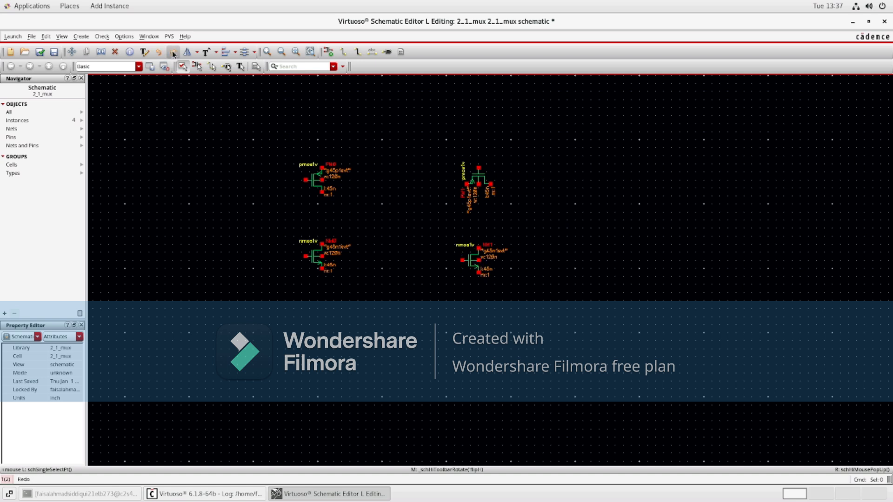
# Step: Rotate the copied nmos1v transistor right by 90 degrees
pyautogui.click(197, 52)
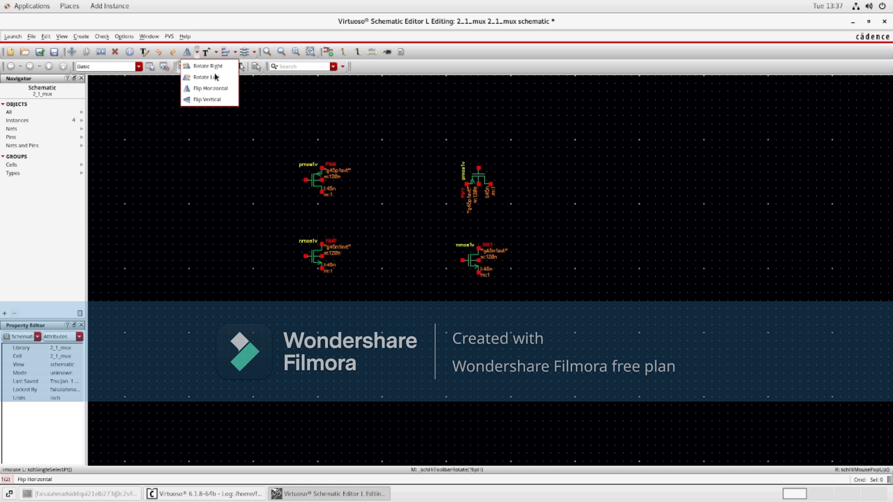
pyautogui.click(212, 68)
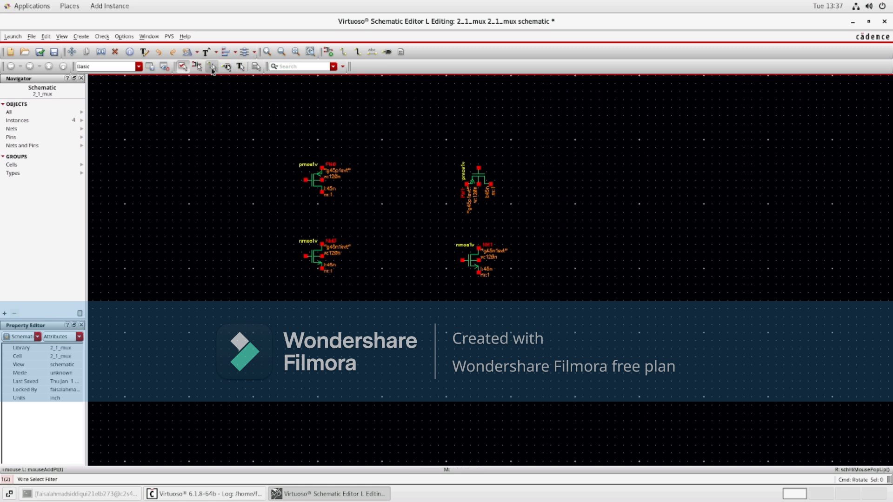
pyautogui.click(473, 263)
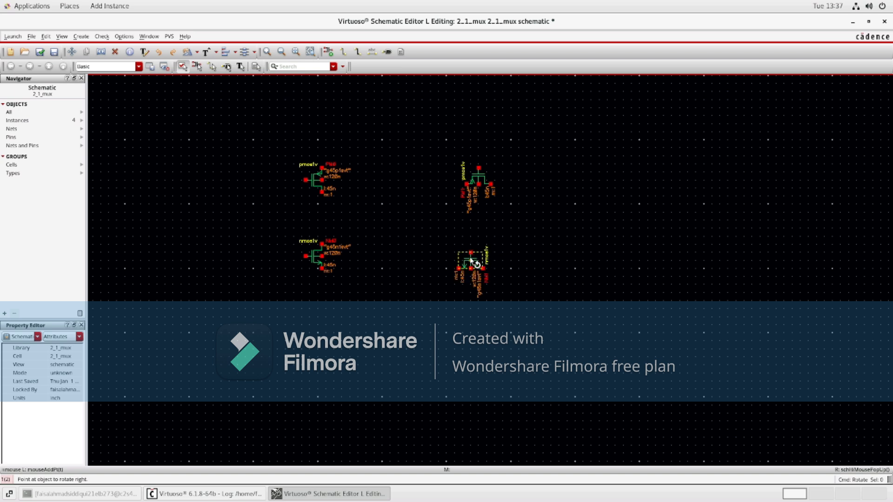
pyautogui.press('Escape')
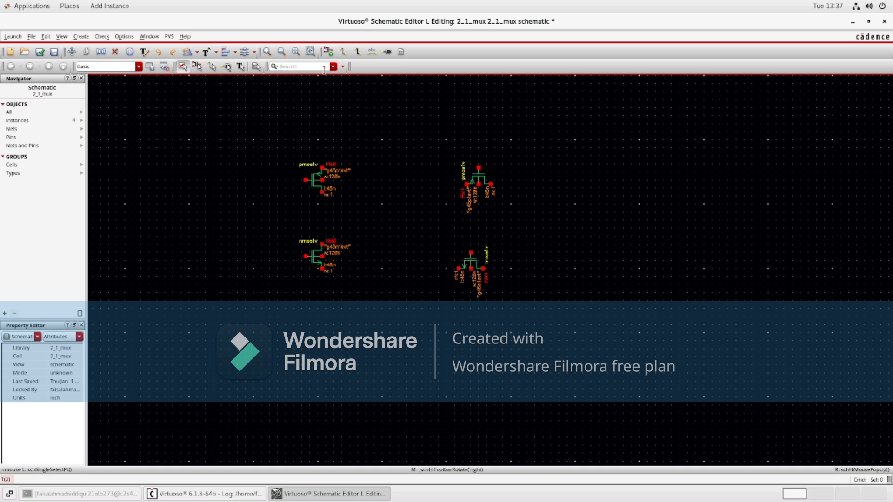
# Step: Flip the rotated nmos1v copy horizontally and back again
pyautogui.click(197, 53)
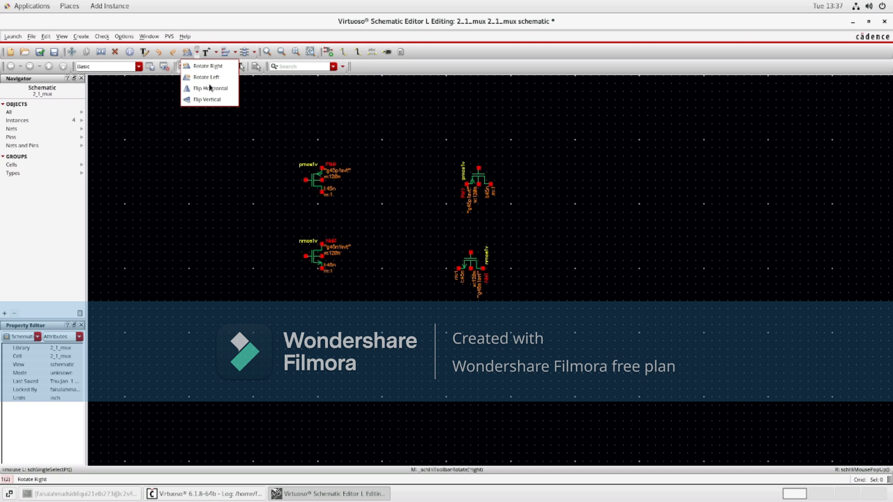
pyautogui.click(217, 99)
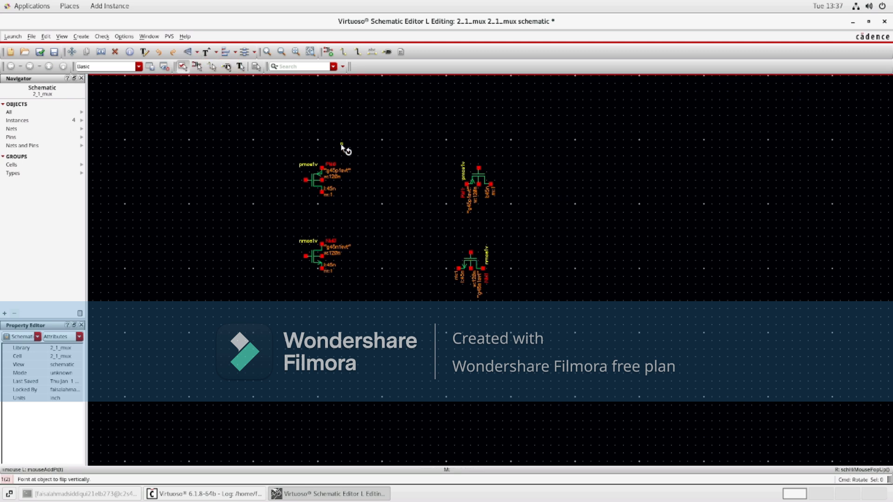
pyautogui.click(197, 53)
pyautogui.click(212, 88)
pyautogui.click(472, 261)
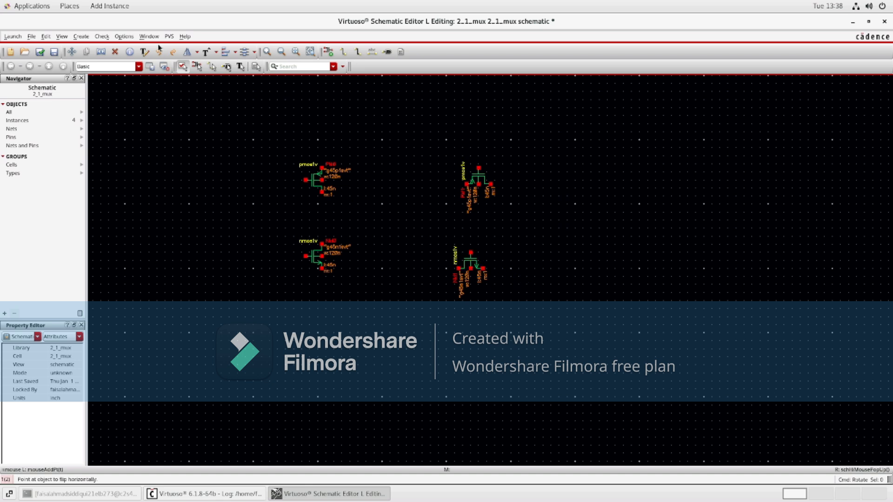
pyautogui.click(472, 263)
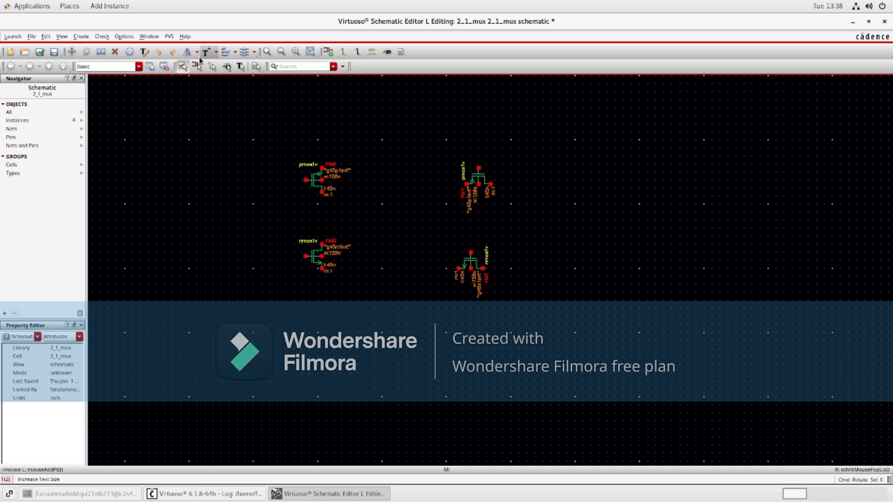
# Step: Flip the rotated nmos1v copy vertically, then flip it horizontally
pyautogui.click(196, 53)
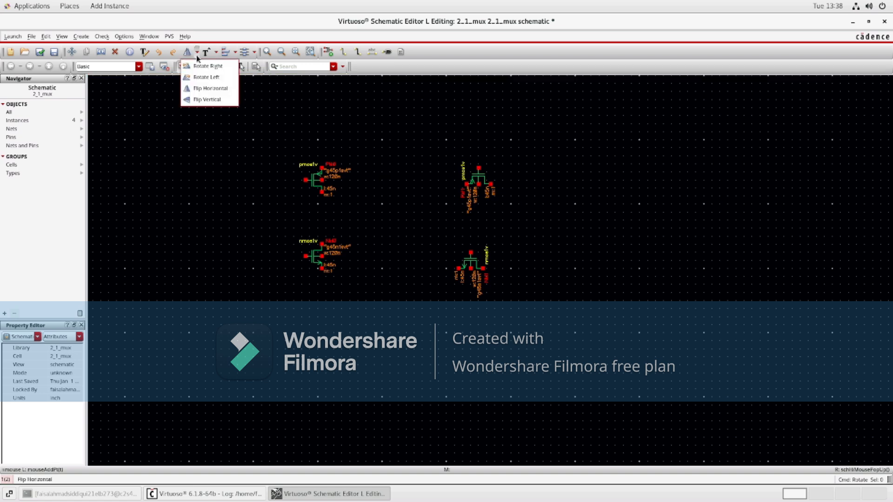
pyautogui.click(214, 100)
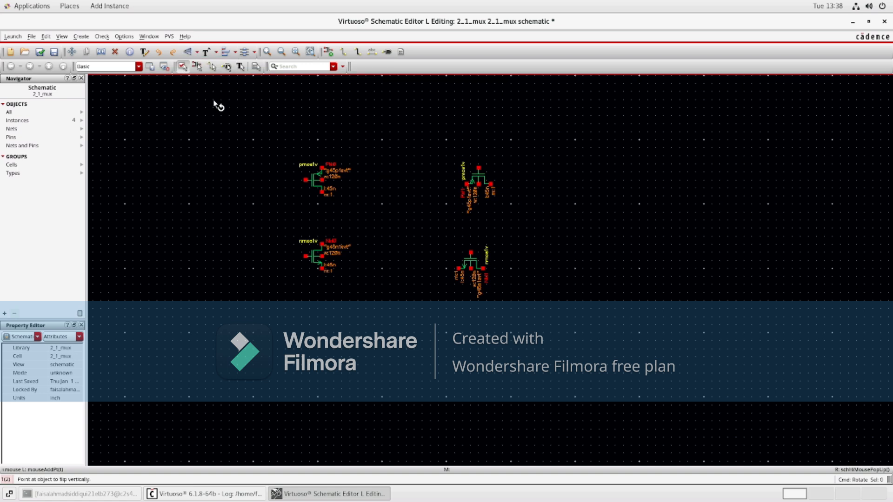
pyautogui.click(476, 266)
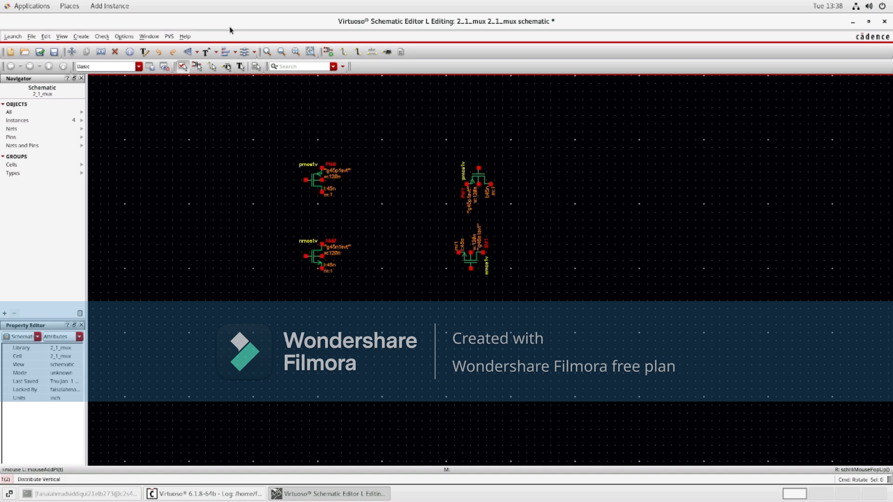
pyautogui.click(197, 53)
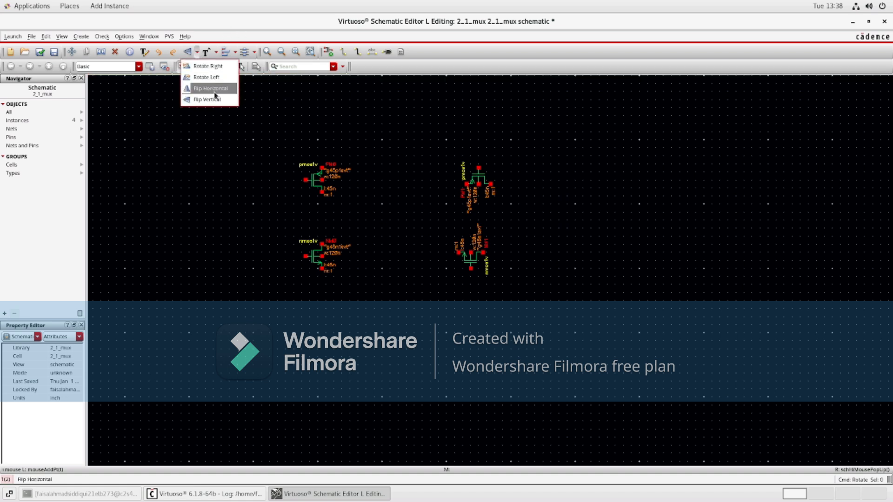
pyautogui.click(214, 93)
pyautogui.click(471, 259)
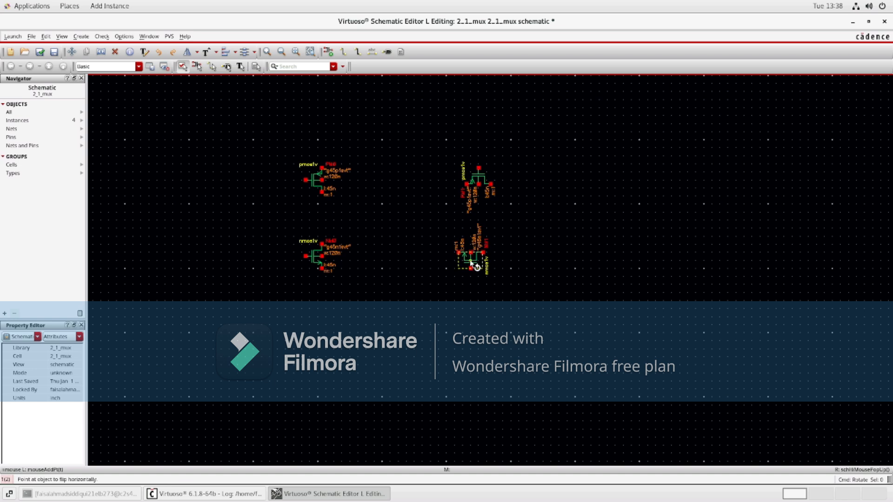
pyautogui.click(470, 256)
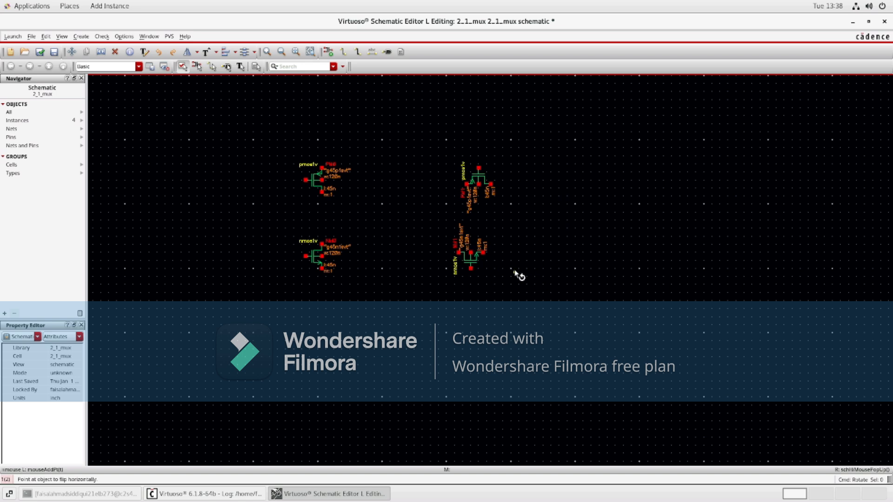
pyautogui.press('Escape')
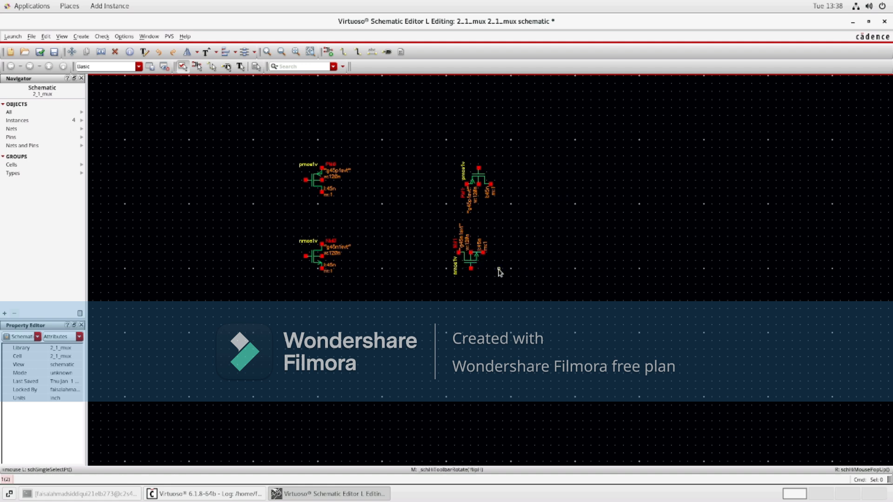
# Step: Move the nmos1v copy slightly to the right and deselect it
pyautogui.click(470, 258)
pyautogui.moveTo(471, 262); pyautogui.dragTo(479, 264)
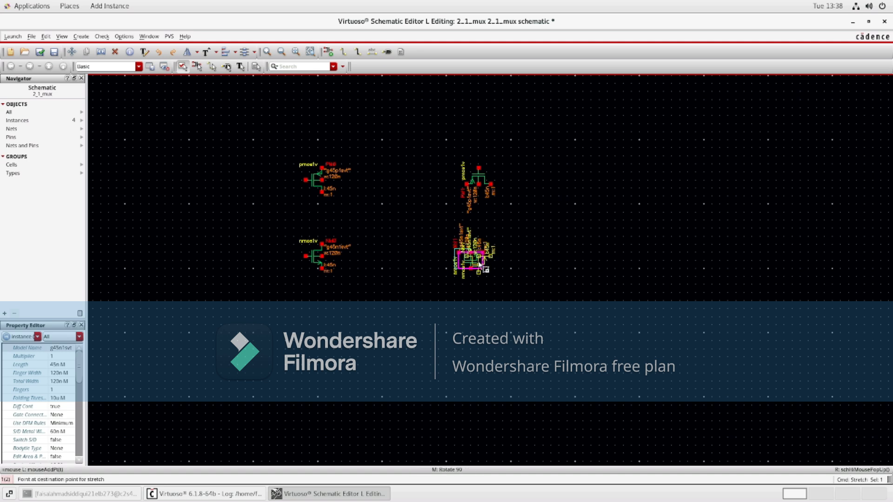
pyautogui.click(479, 264)
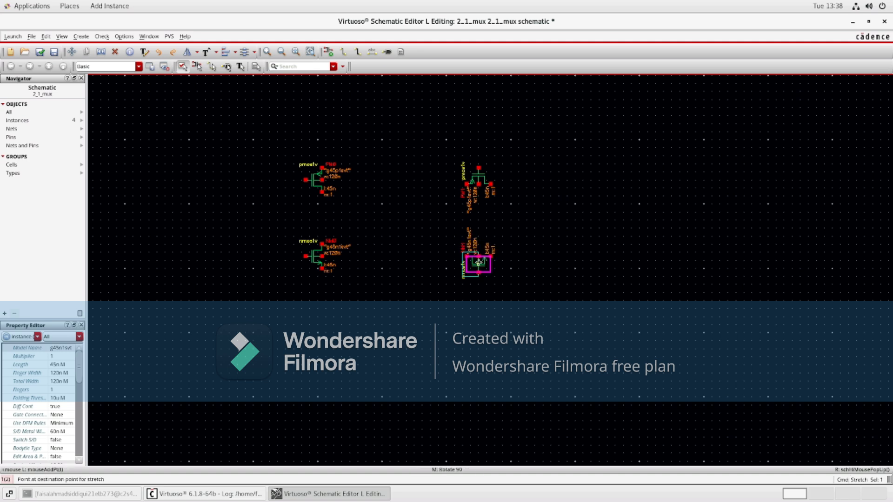
pyautogui.click(567, 222)
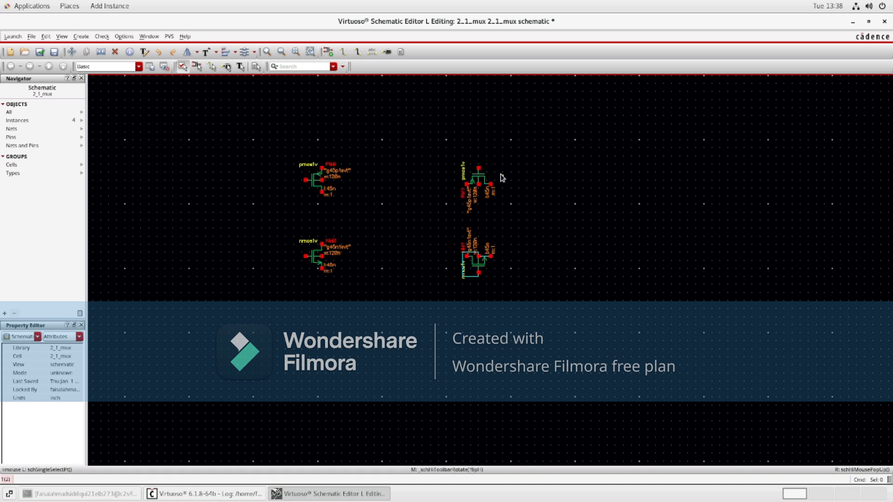
# Step: Wire the pmos1v copy's left terminal over to the nmos1v copy's terminal
pyautogui.press('p')
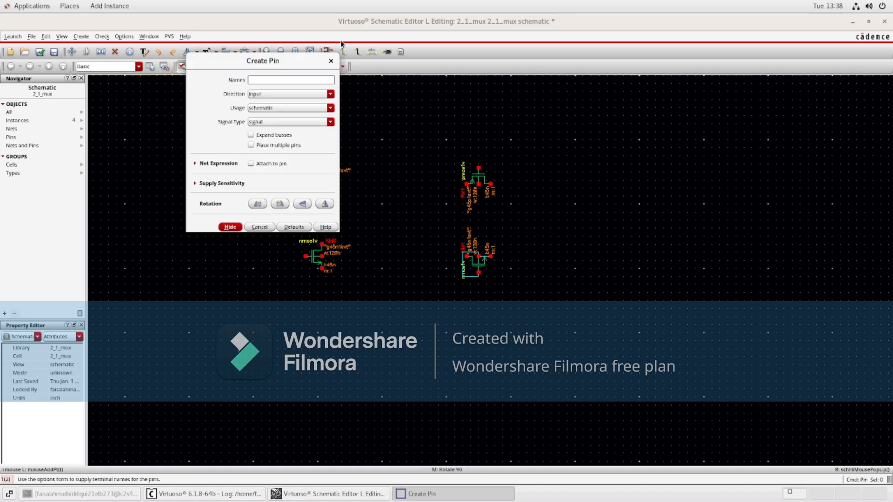
pyautogui.click(332, 61)
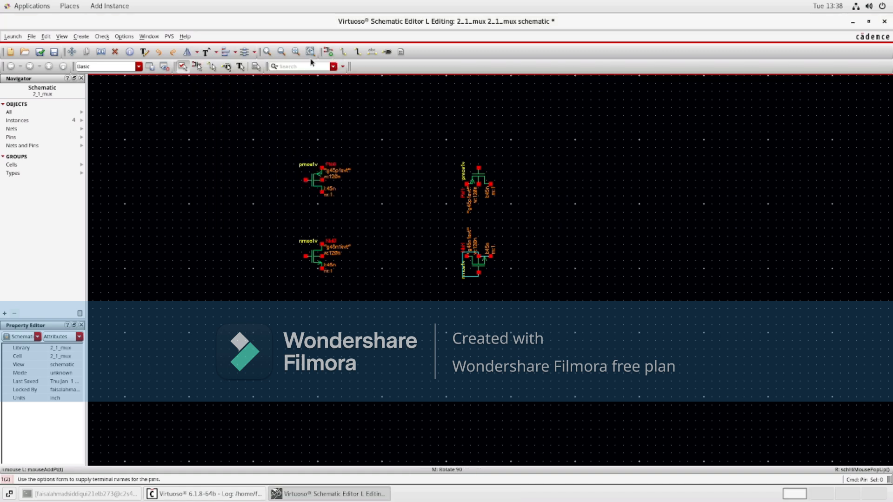
pyautogui.click(343, 53)
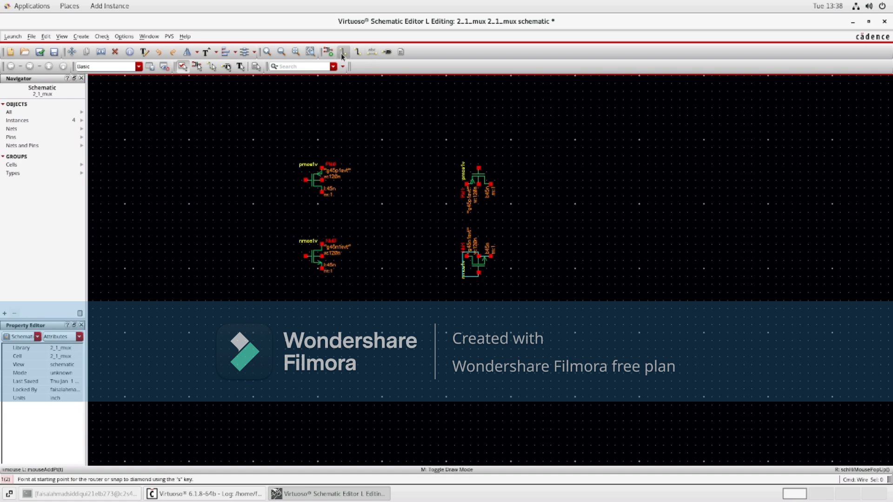
pyautogui.click(466, 184)
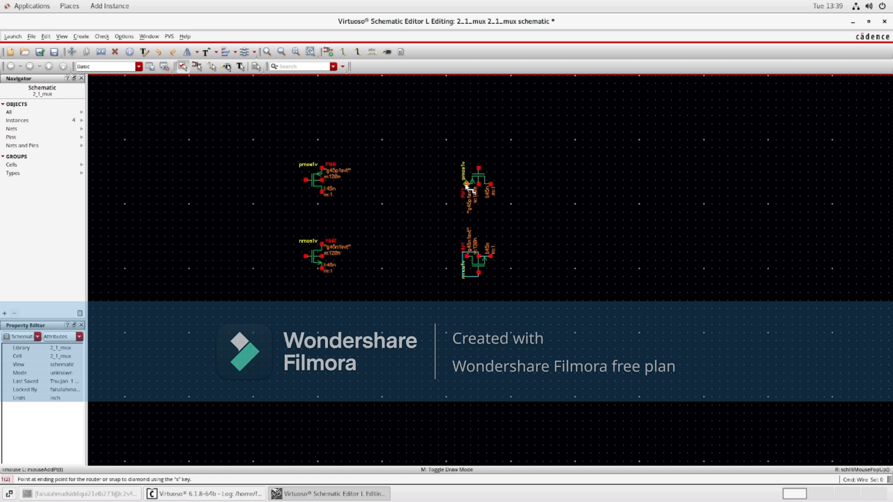
pyautogui.click(438, 185)
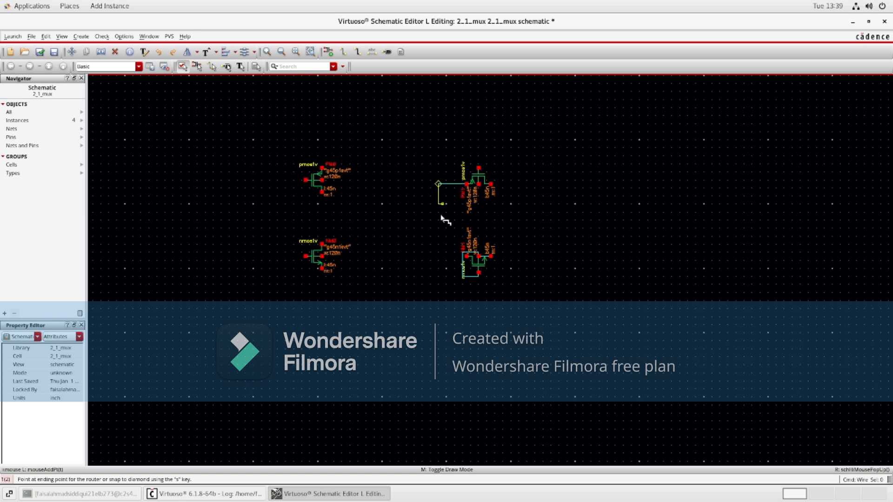
pyautogui.click(463, 253)
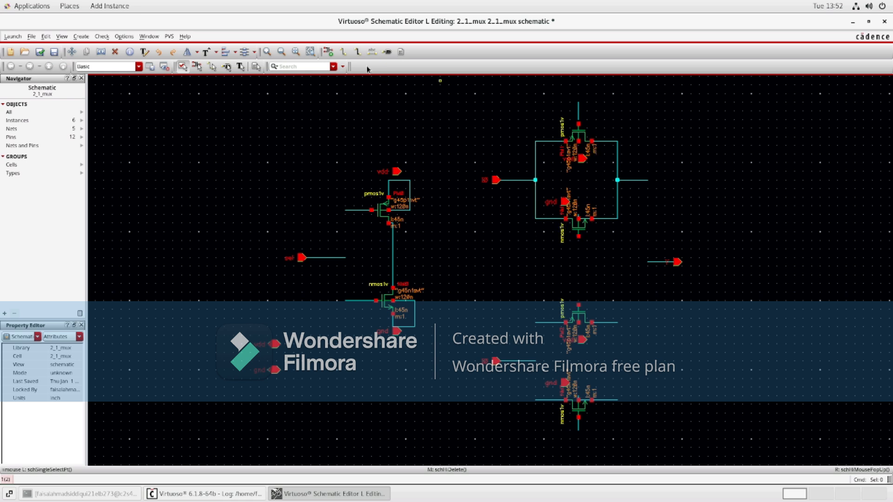
# Step: Wire together the left terminals, then the right terminals, of the lower transmission-gate transistor pair
pyautogui.click(344, 52)
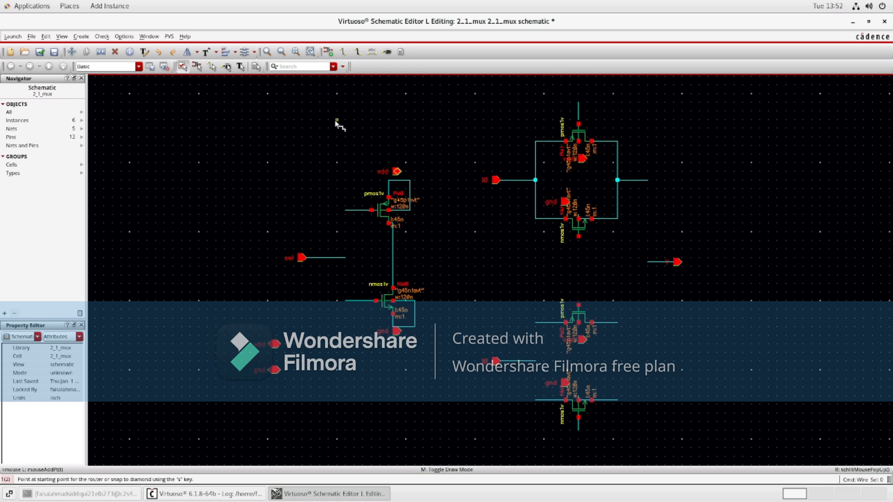
pyautogui.press('Escape')
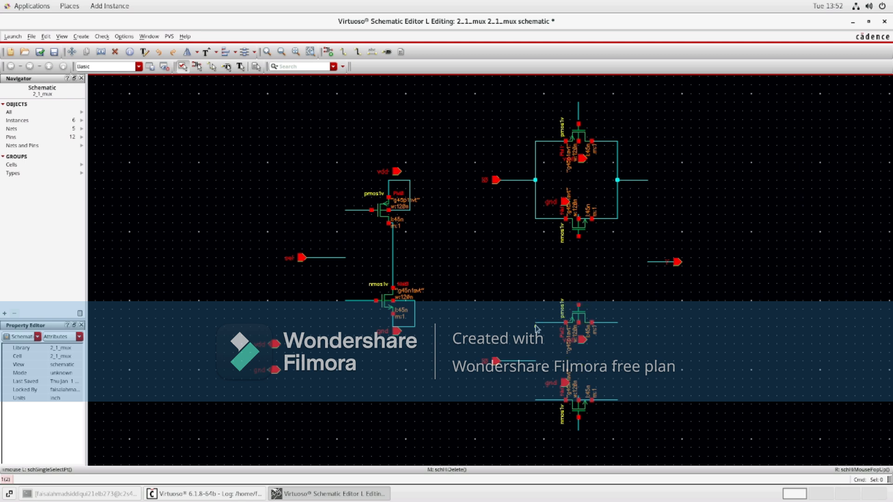
pyautogui.click(343, 52)
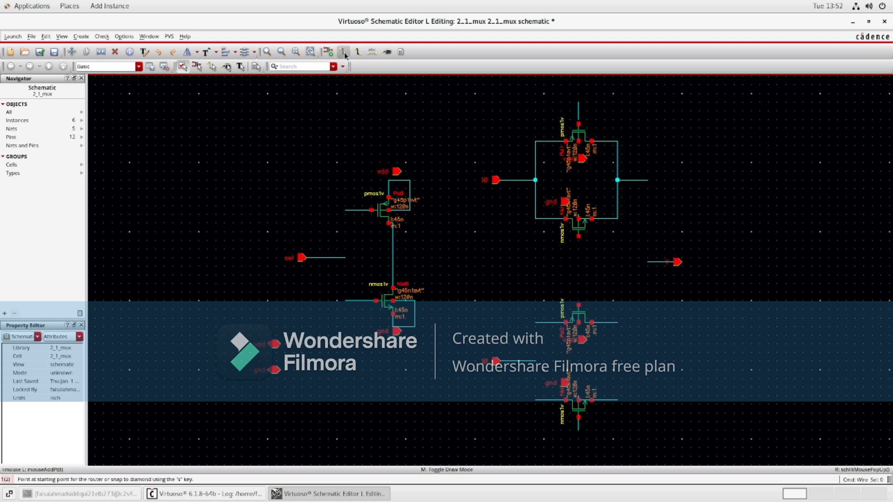
pyautogui.click(535, 322)
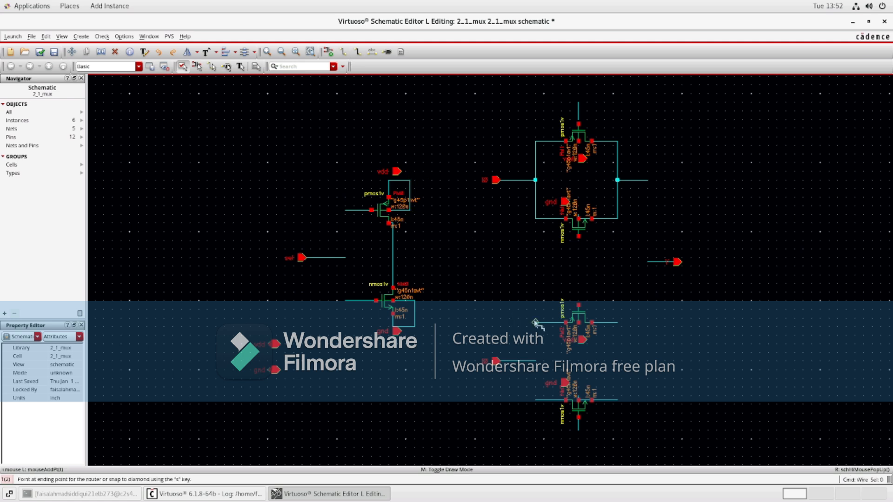
pyautogui.click(535, 400)
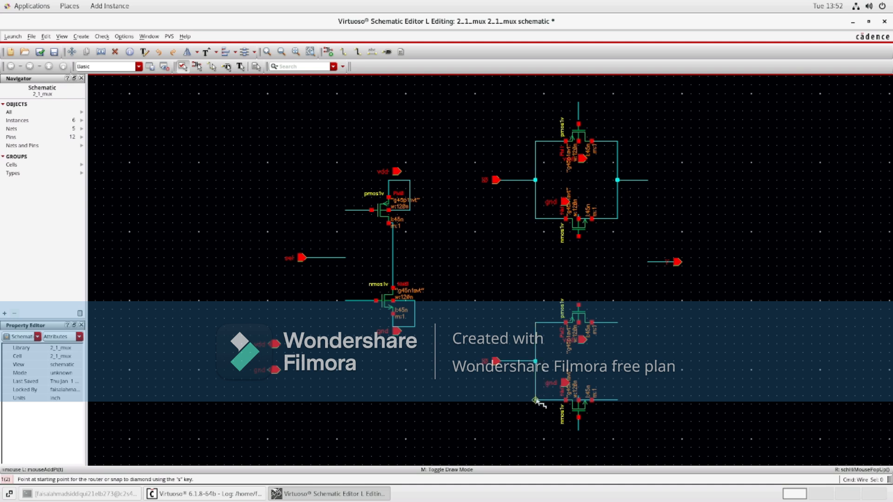
pyautogui.click(617, 322)
pyautogui.click(617, 400)
# Step: Route a wire from the upper transmission gate's output node down to the lower gate's output node
pyautogui.click(647, 180)
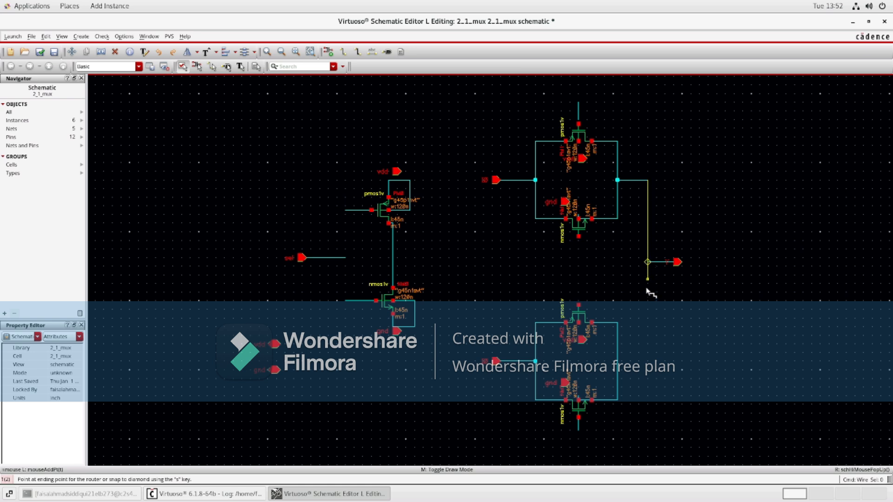
pyautogui.click(649, 362)
pyautogui.click(618, 362)
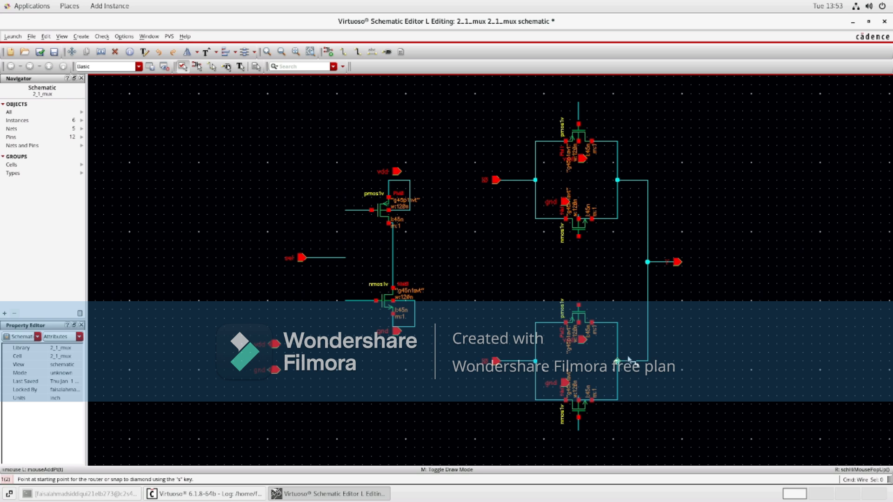
pyautogui.press('Escape')
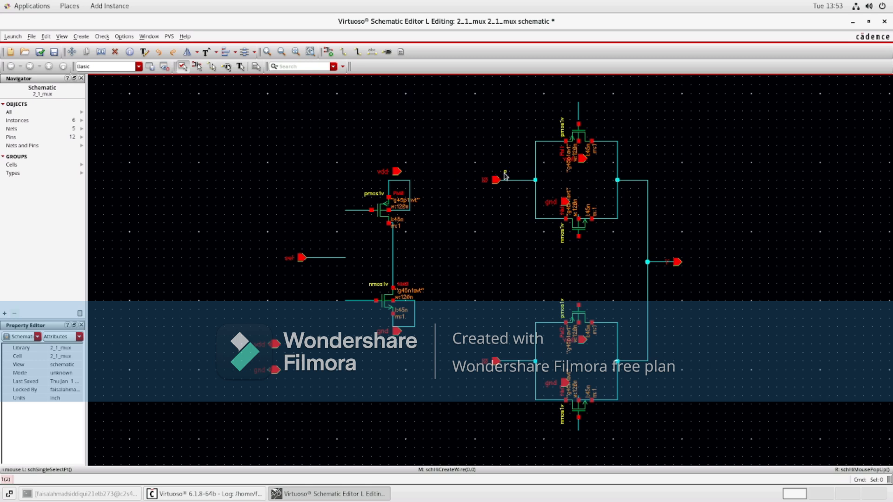
# Step: Delete the output pin beside the joined output net
pyautogui.press('Delete')
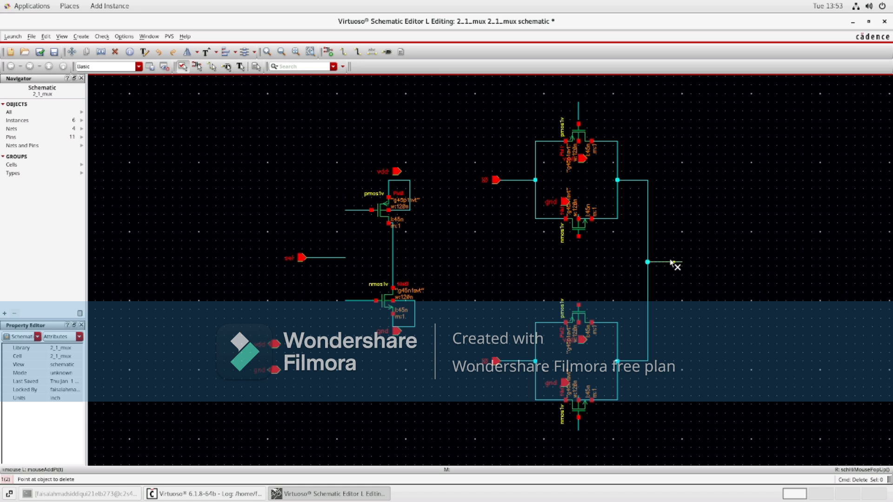
pyautogui.click(671, 262)
pyautogui.press('Escape')
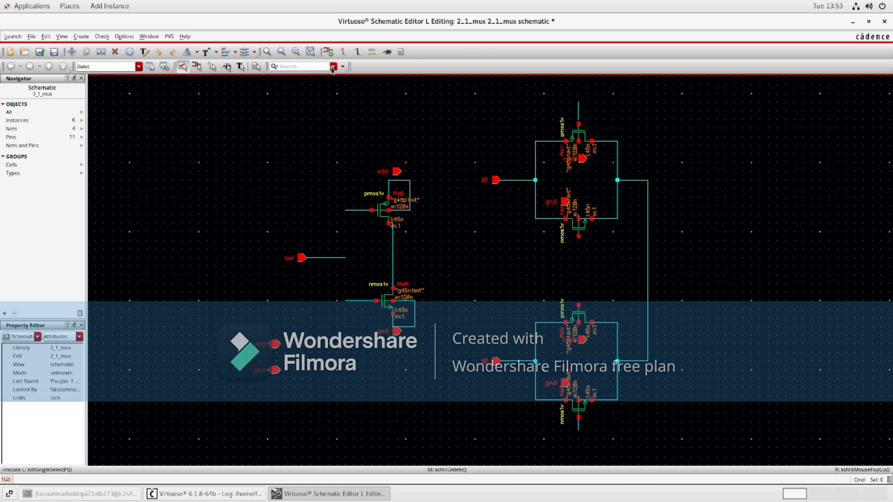
# Step: Draw a short wire extending right from the output node
pyautogui.click(343, 52)
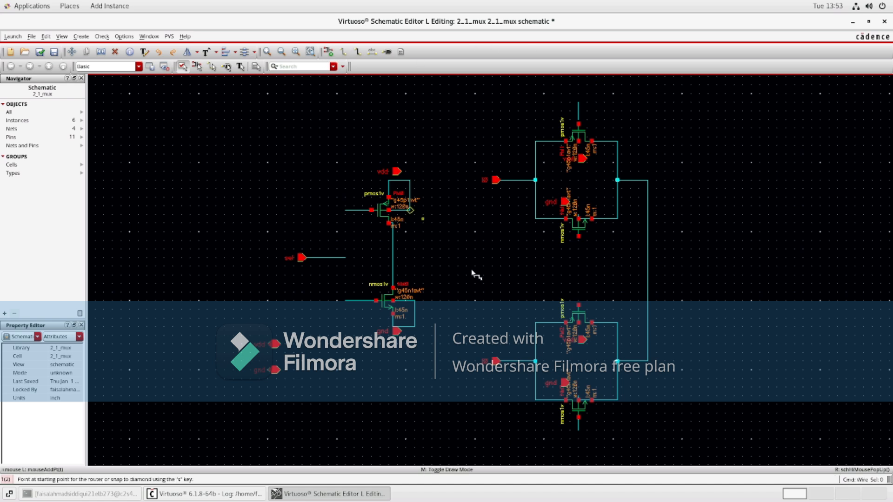
pyautogui.click(647, 267)
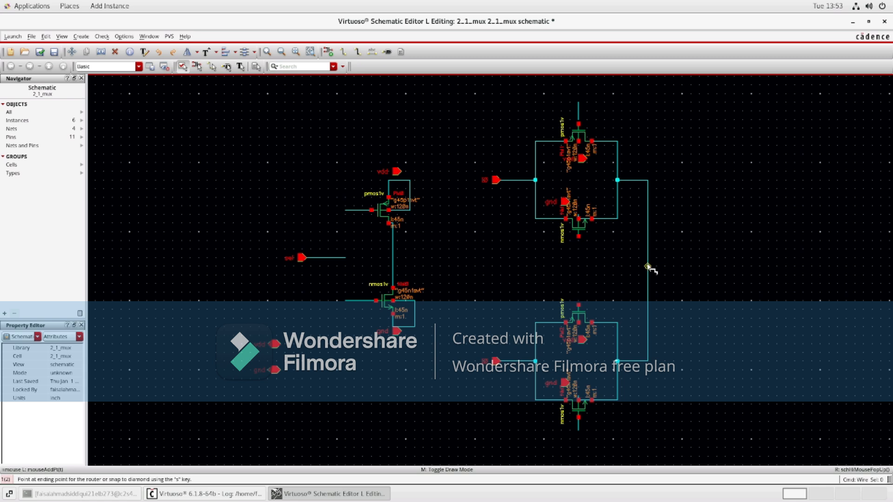
pyautogui.click(677, 267)
pyautogui.click(678, 267)
pyautogui.press('Escape')
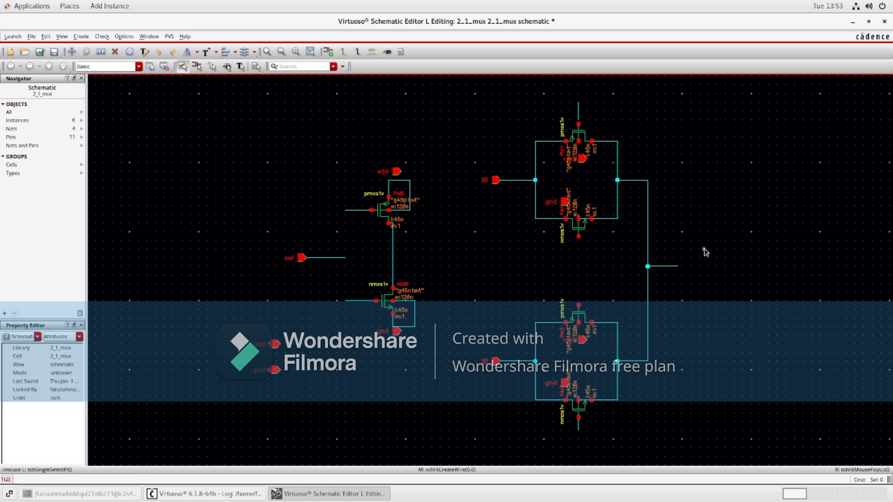
# Step: Create an output pin named y and place it at the end of the output wire
pyautogui.click(387, 52)
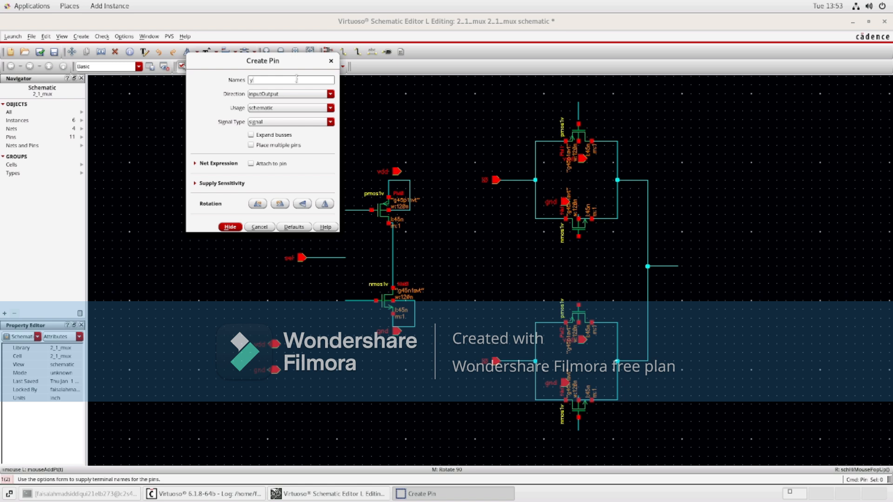
pyautogui.click(331, 94)
pyautogui.click(321, 99)
pyautogui.click(329, 96)
pyautogui.click(307, 102)
pyautogui.click(331, 94)
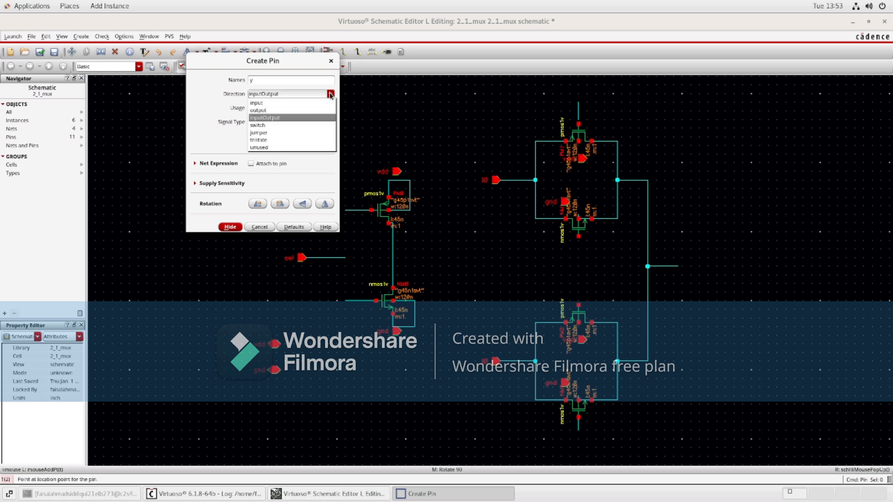
pyautogui.click(303, 109)
pyautogui.click(303, 110)
pyautogui.click(302, 110)
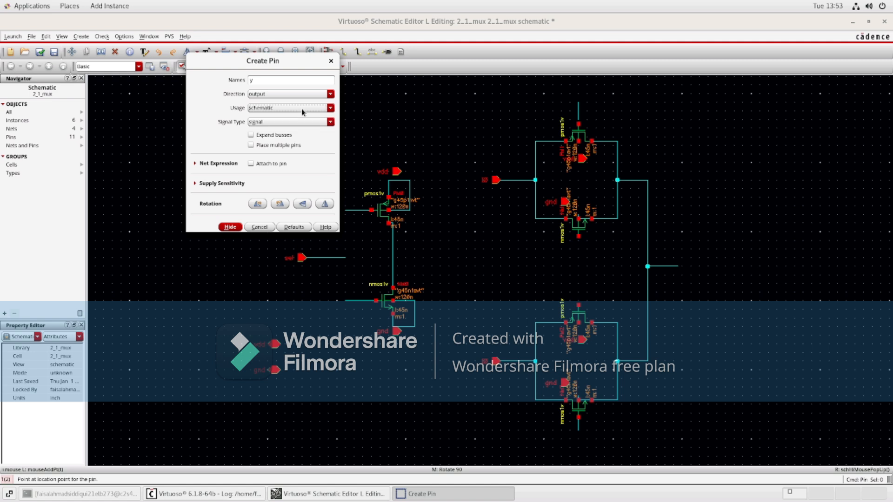
pyautogui.click(235, 226)
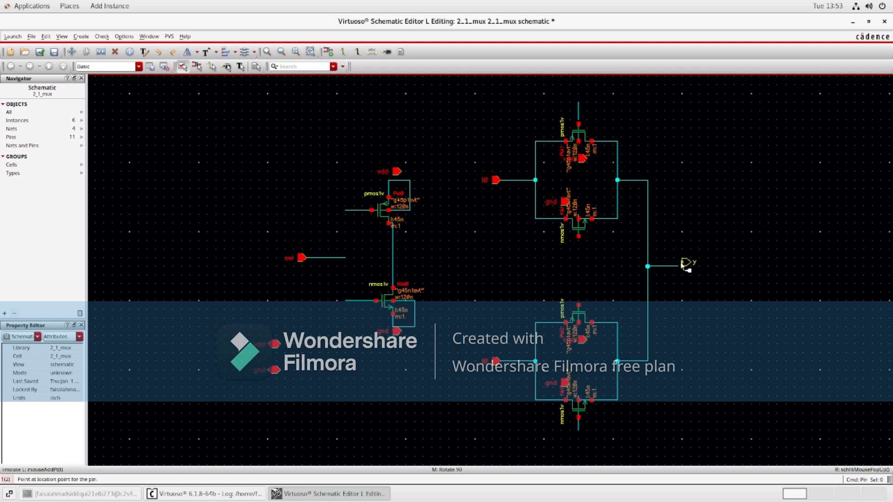
pyautogui.click(681, 266)
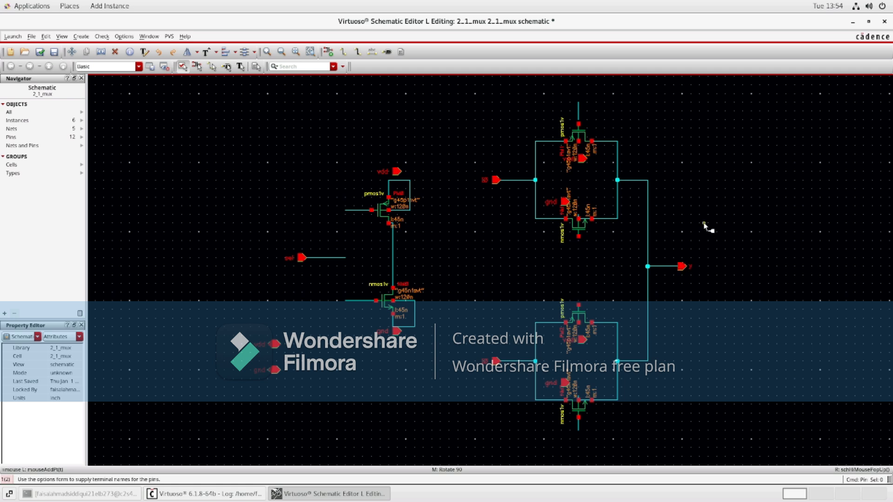
pyautogui.press('Escape')
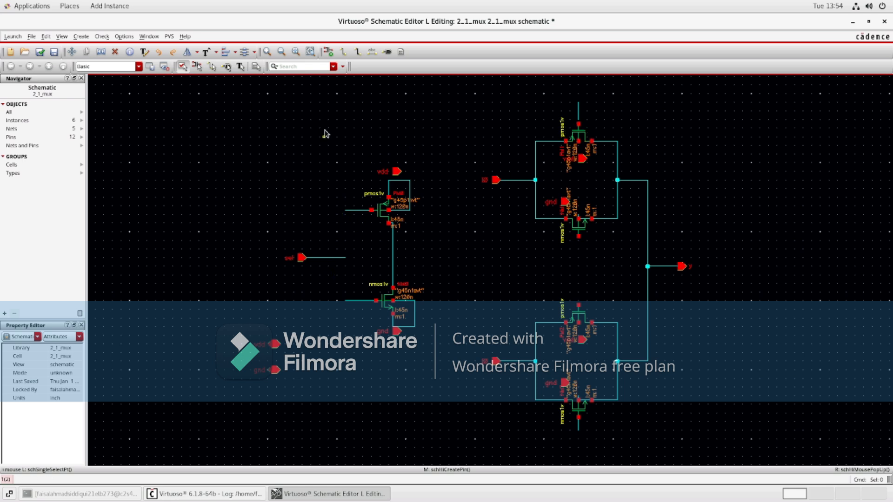
# Step: Wire the inverter's PMOS gate down to its NMOS gate
pyautogui.click(343, 52)
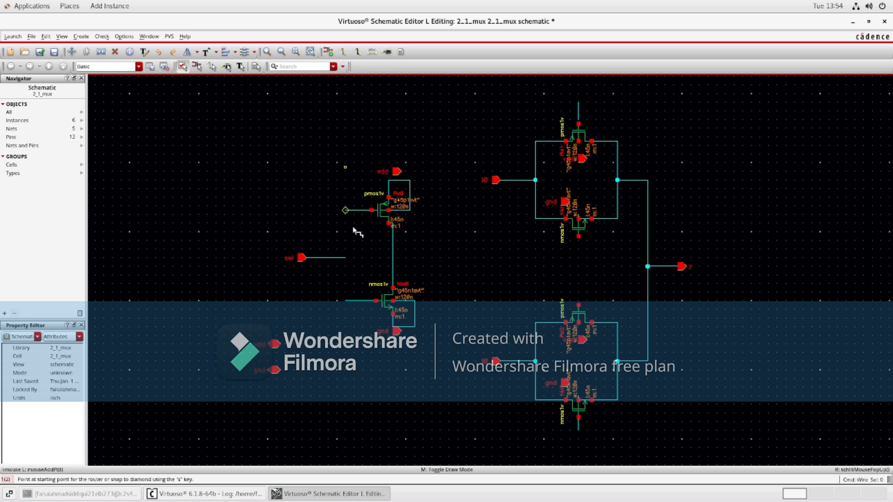
pyautogui.click(345, 211)
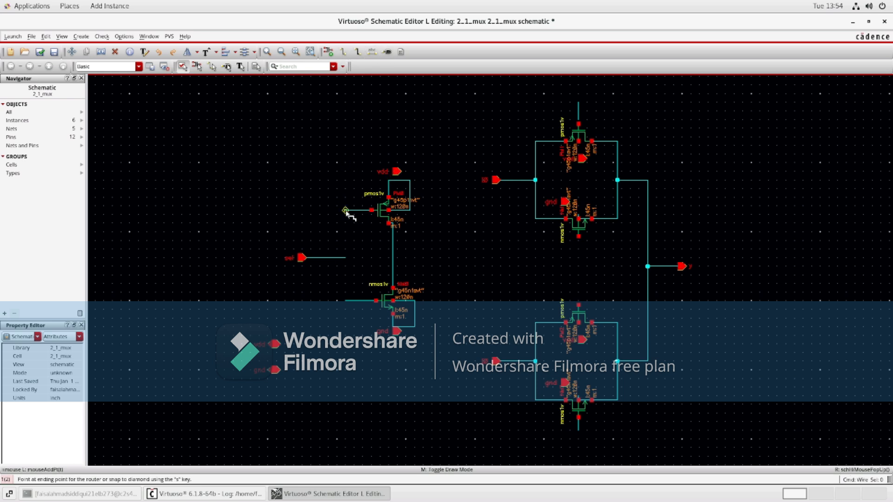
pyautogui.click(346, 301)
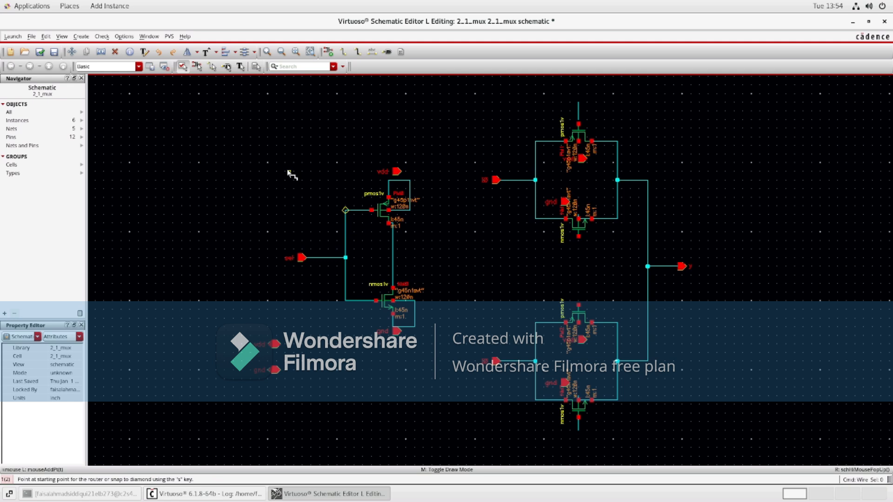
pyautogui.press('Escape')
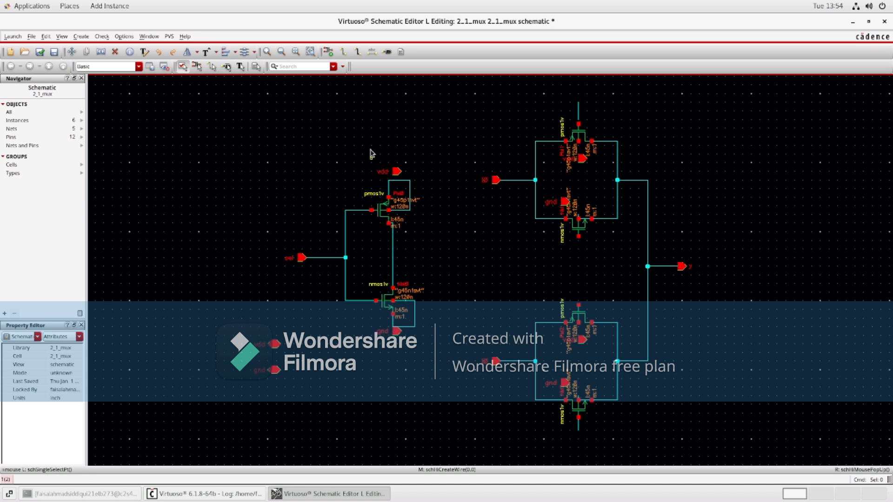
# Step: Delete the sel pin and its short wire beside the inverter input
pyautogui.click(385, 52)
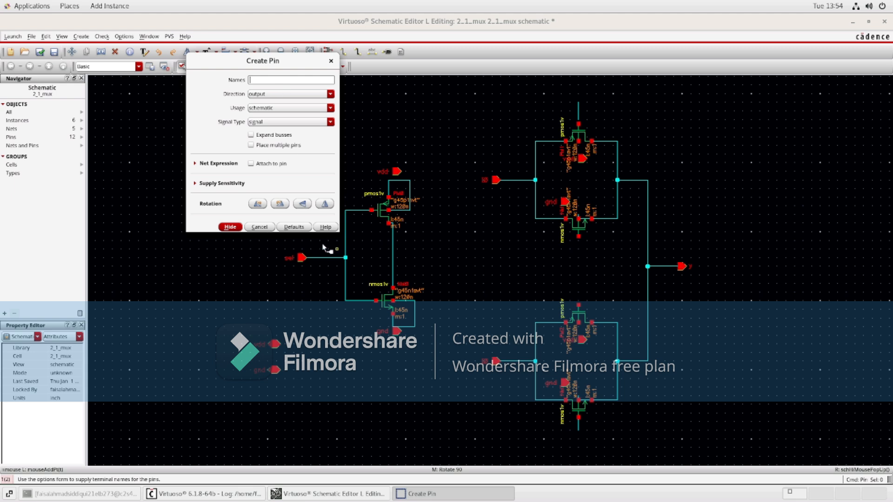
pyautogui.click(331, 61)
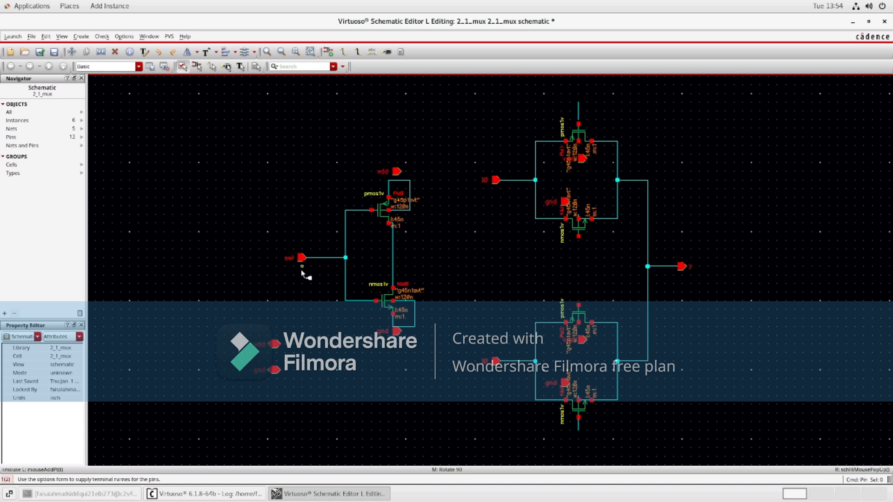
pyautogui.press('Delete')
pyautogui.click(302, 258)
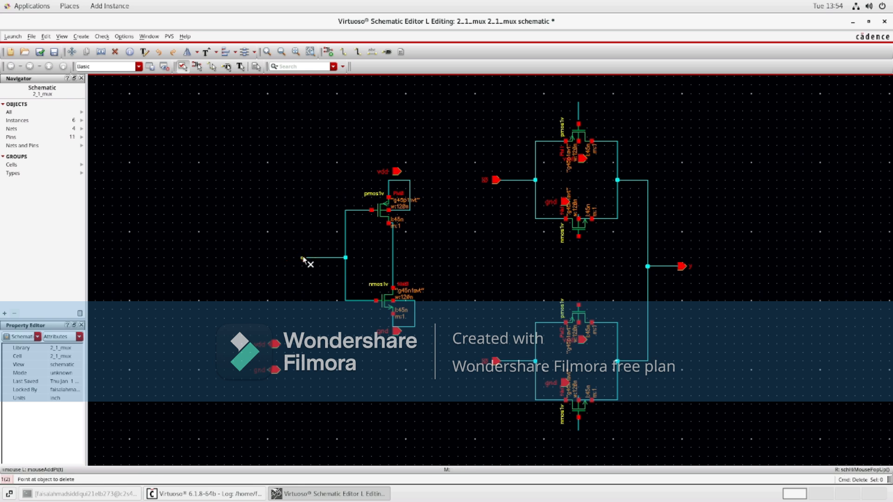
pyautogui.click(325, 258)
pyautogui.press('Escape')
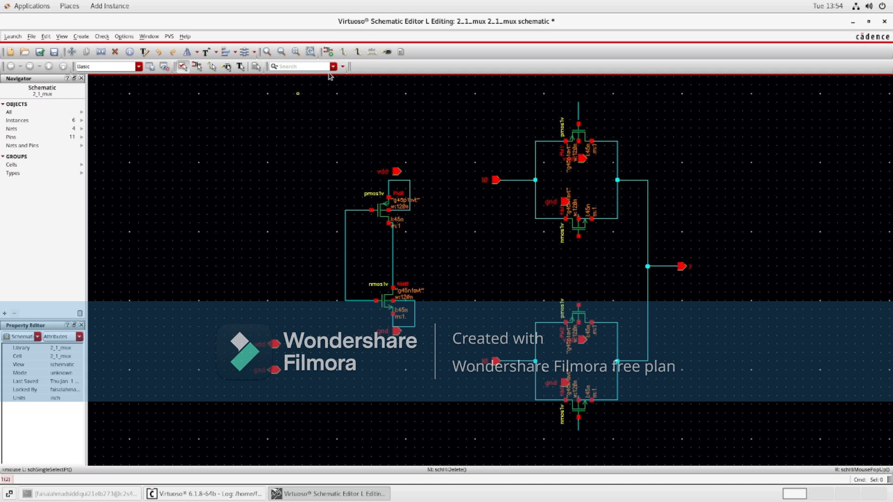
# Step: Draw a short wire extending left from the inverter's joined gate node
pyautogui.click(343, 52)
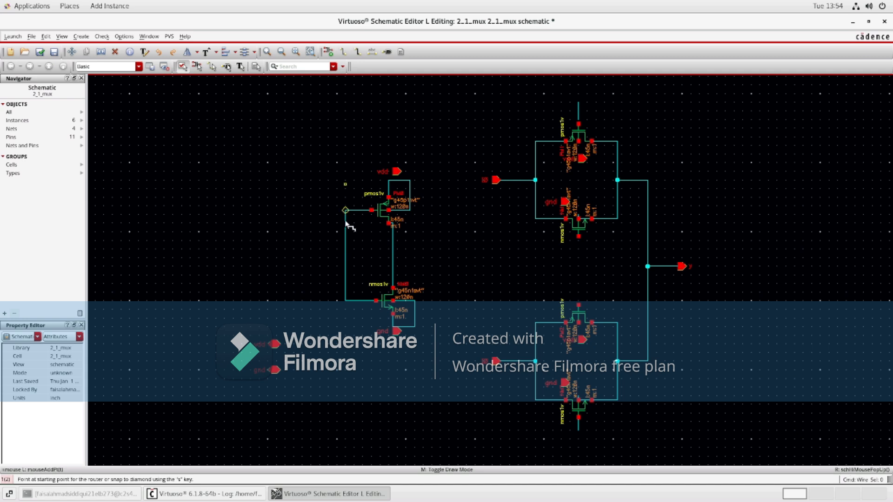
pyautogui.click(346, 254)
pyautogui.click(311, 254)
pyautogui.click(311, 254)
pyautogui.press('Escape')
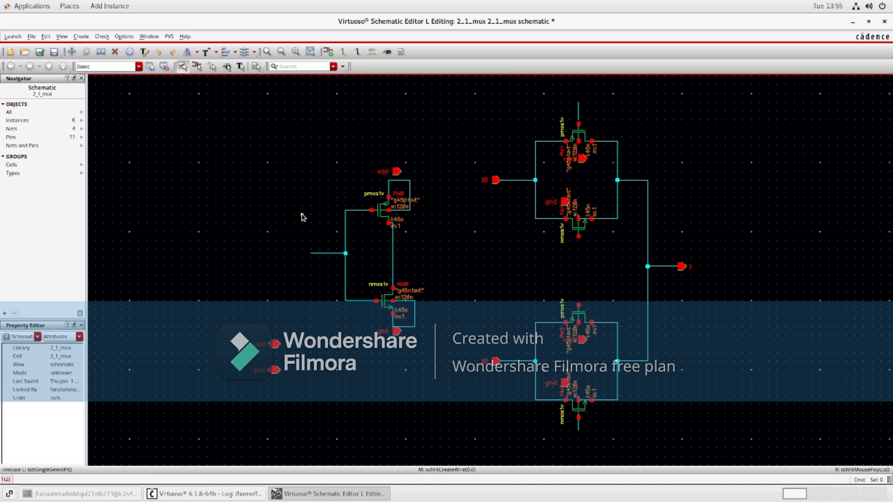
# Step: Create an input pin named sel and place it at the end of the new wire
pyautogui.click(388, 53)
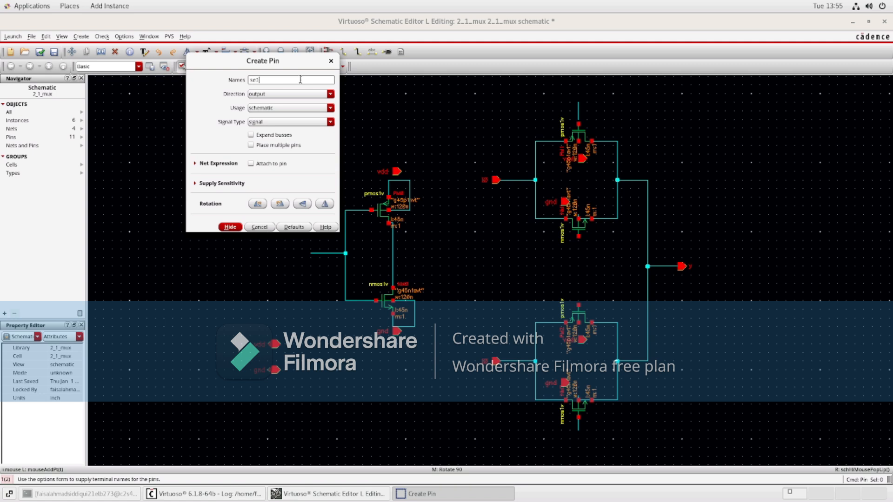
pyautogui.press('Tab')
pyautogui.click(329, 94)
pyautogui.click(306, 100)
pyautogui.click(329, 96)
pyautogui.click(301, 102)
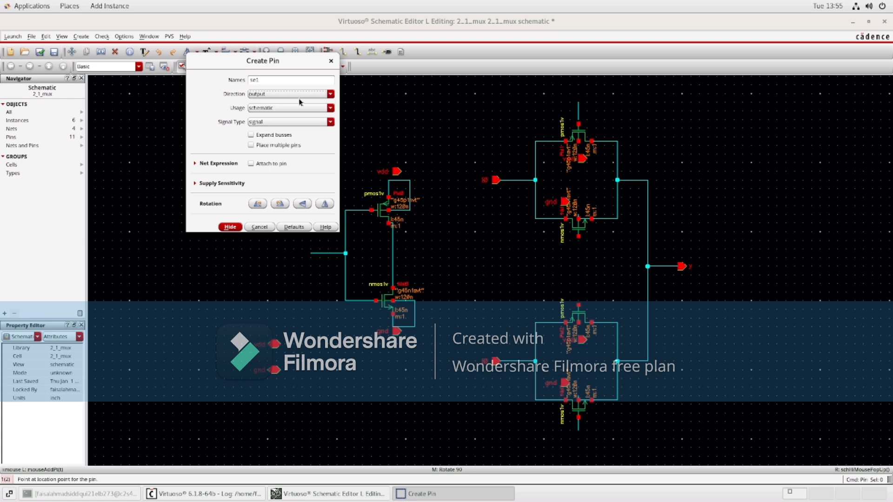
pyautogui.click(330, 94)
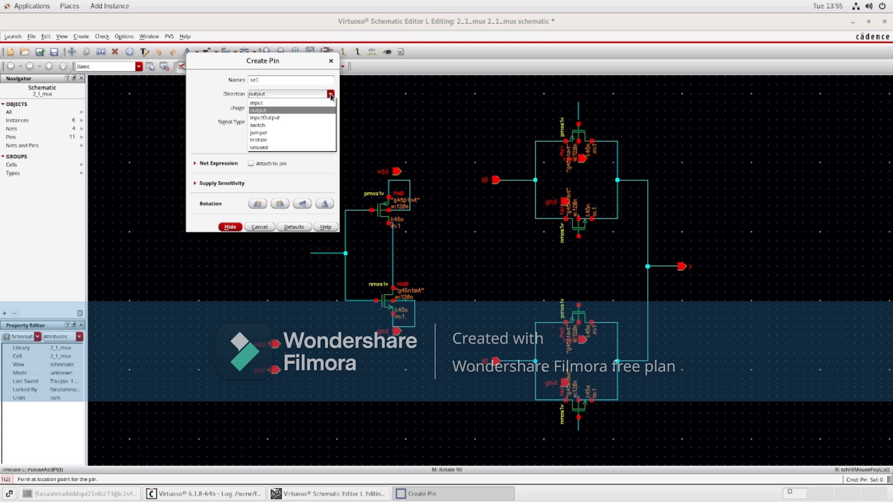
pyautogui.click(298, 100)
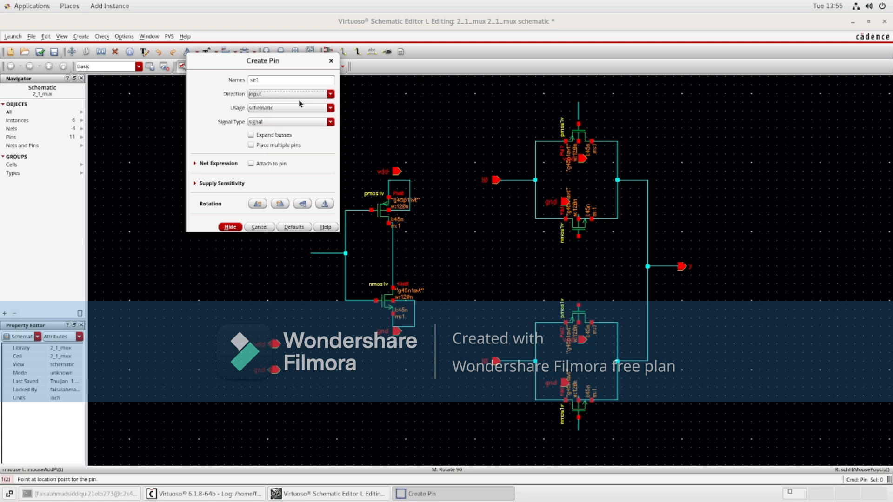
pyautogui.click(230, 226)
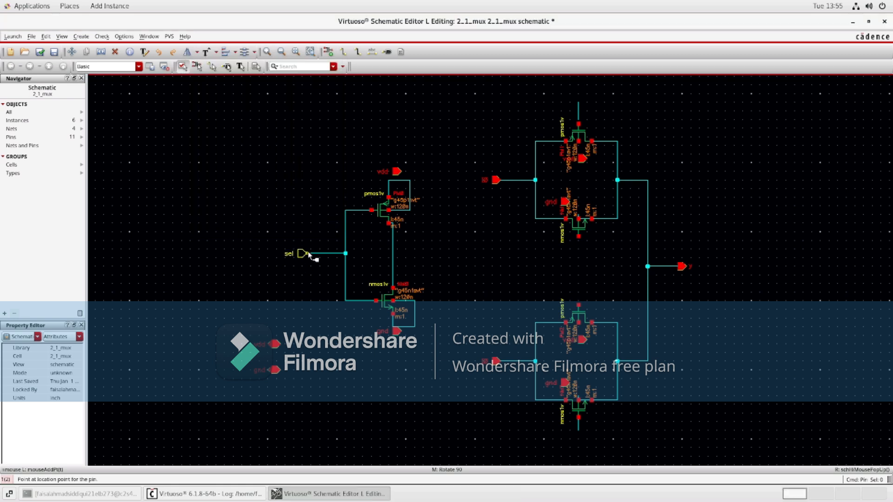
pyautogui.click(311, 254)
pyautogui.press('Escape')
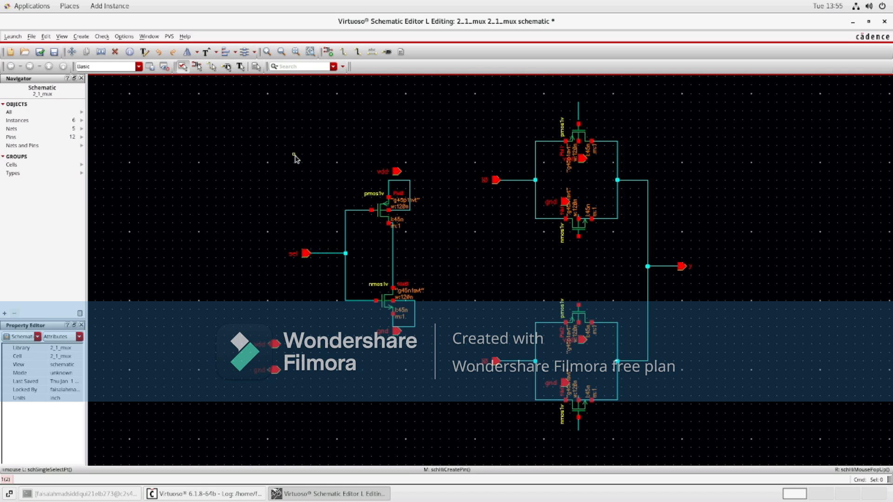
# Step: Wire the upper gate's PMOS gate around to the lower gate's NMOS gate, and the upper NMOS gate to the lower PMOS gate
pyautogui.click(344, 51)
pyautogui.click(578, 103)
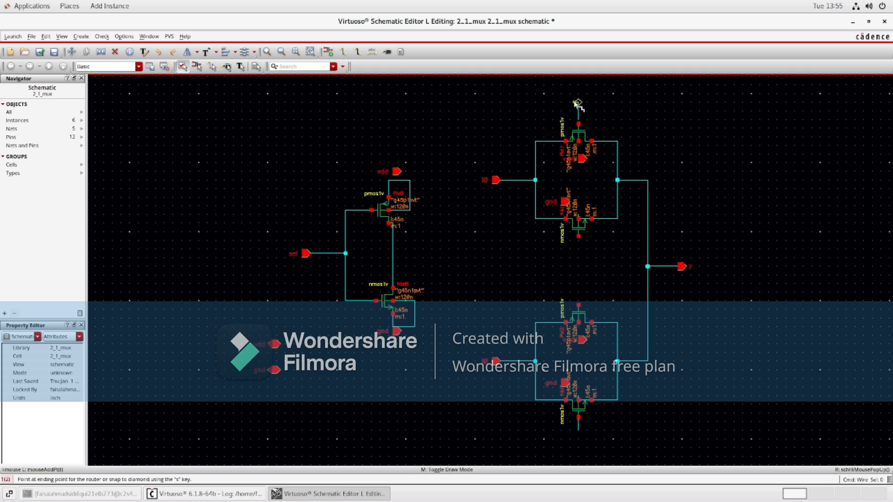
pyautogui.click(466, 103)
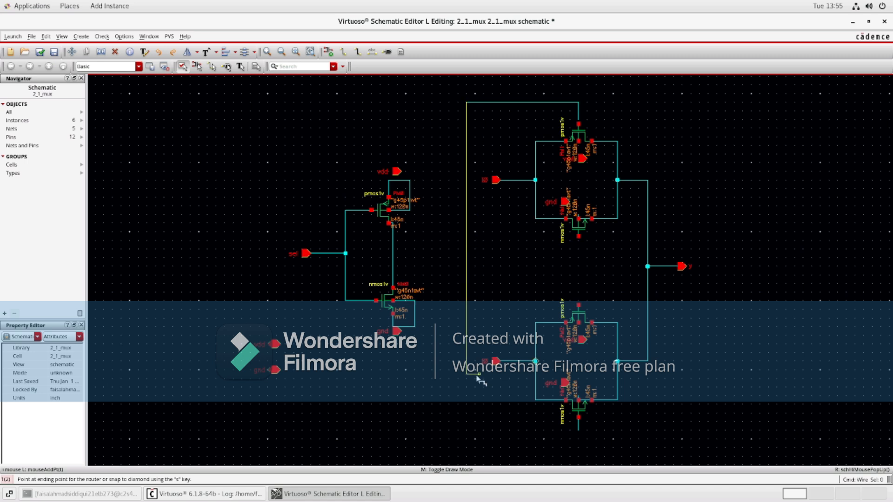
pyautogui.click(479, 431)
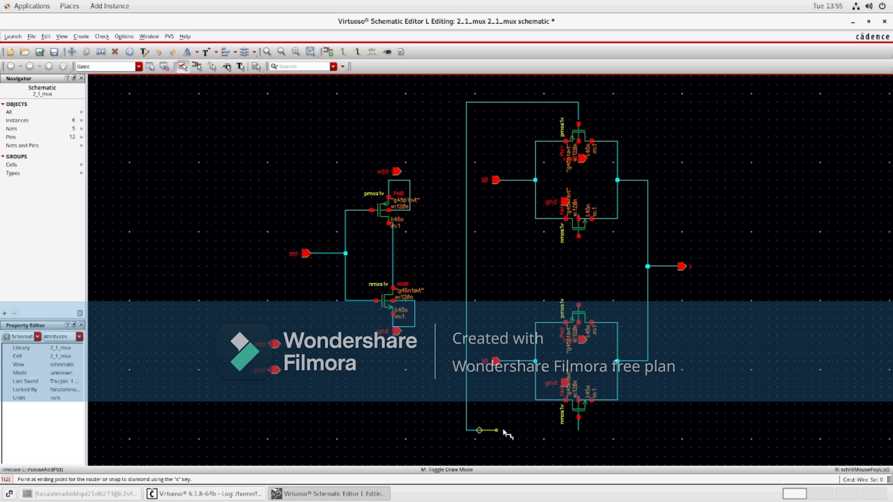
pyautogui.click(578, 430)
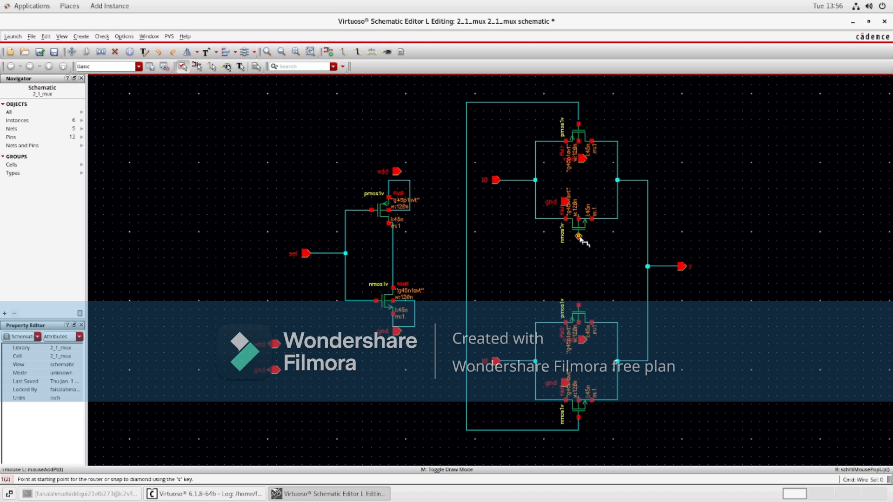
pyautogui.click(578, 237)
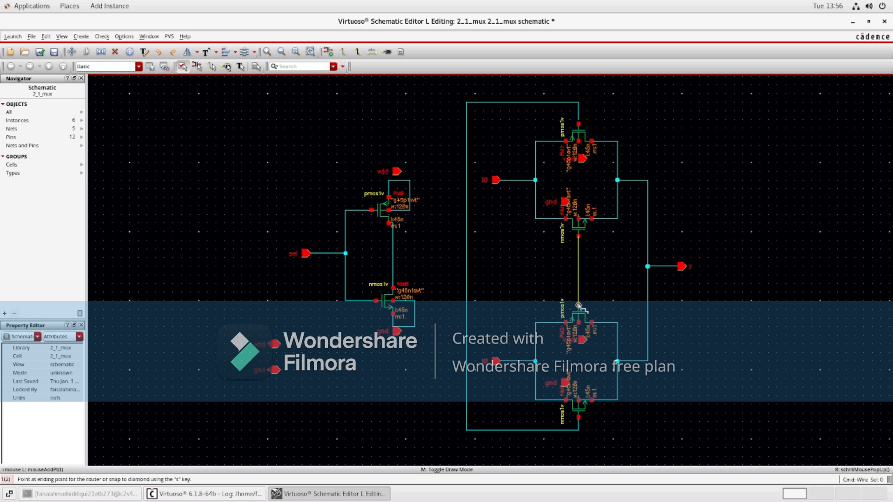
pyautogui.click(579, 306)
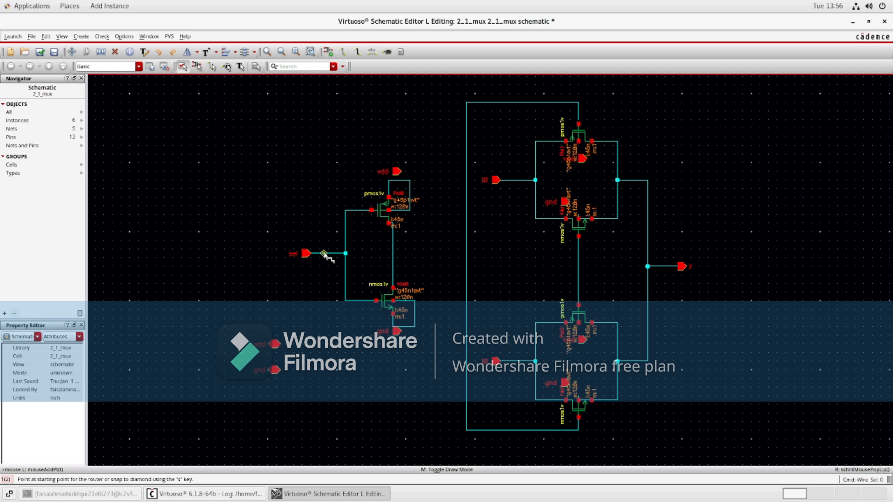
# Step: Connect the sel net down to the outer control wire, and the inverter output across to the inner gate wire
pyautogui.click(324, 254)
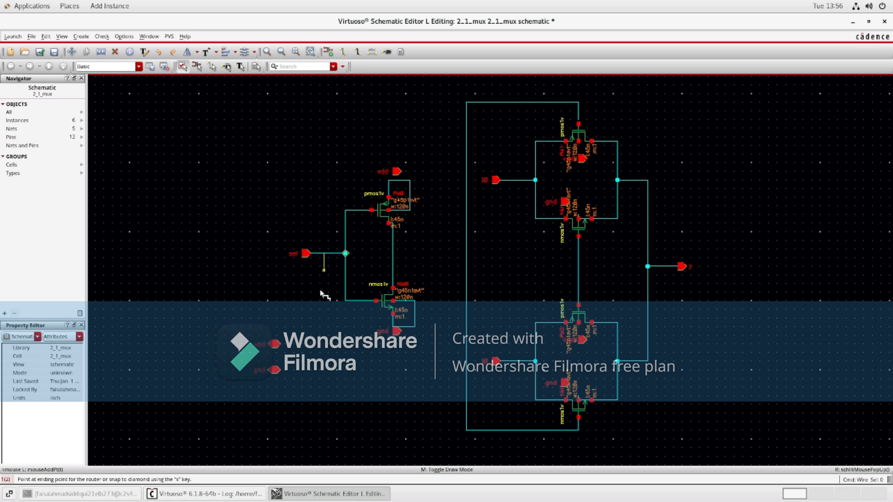
pyautogui.click(331, 431)
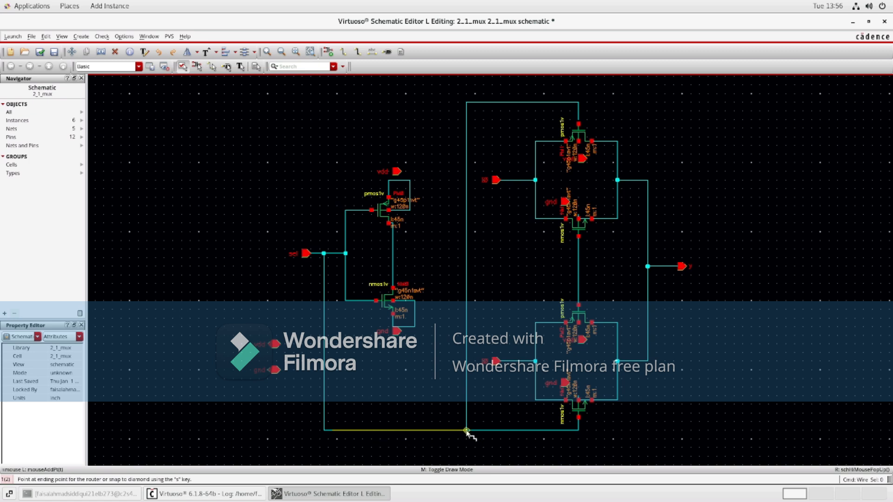
pyautogui.click(466, 430)
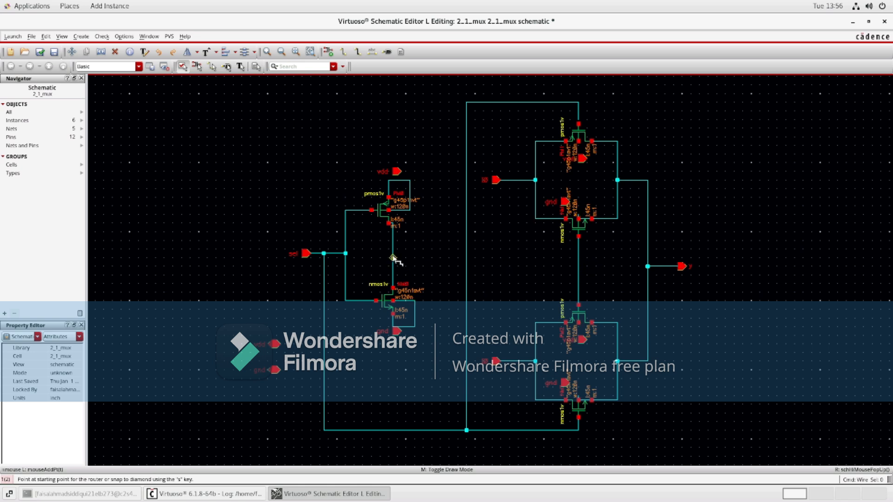
pyautogui.click(393, 258)
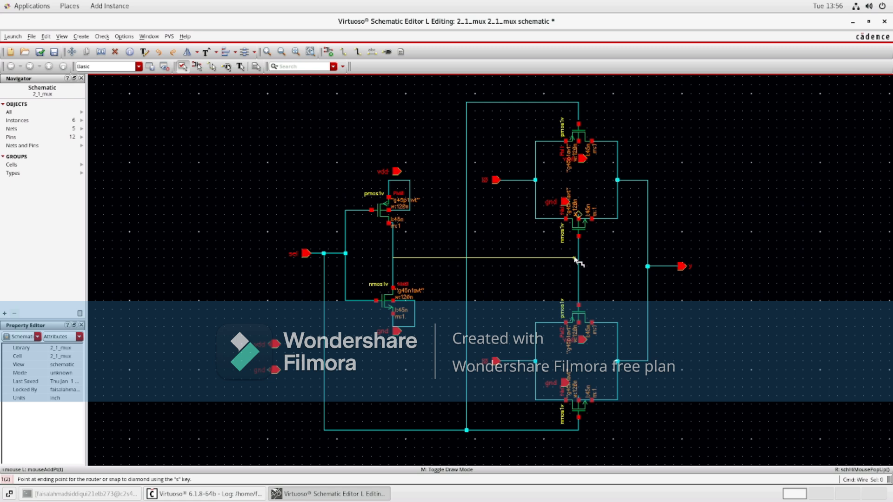
pyautogui.click(578, 258)
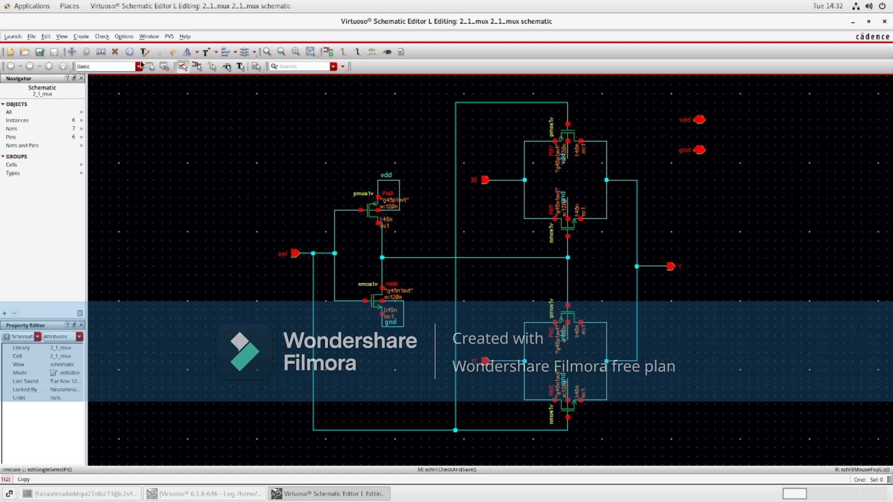
pyautogui.click(82, 36)
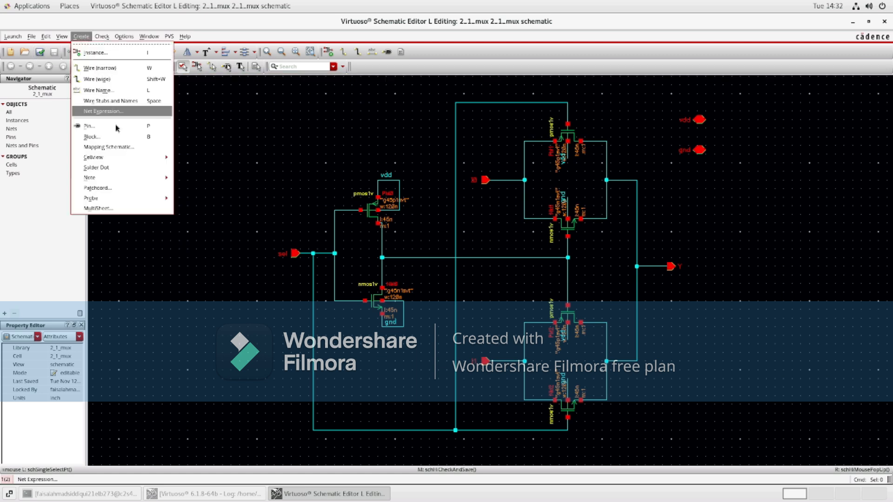
# Step: Generate a symbol view from the schematic with I0 I1 sel as left pins, Y right, vdd top and gnd bottom
pyautogui.moveTo(120, 157)
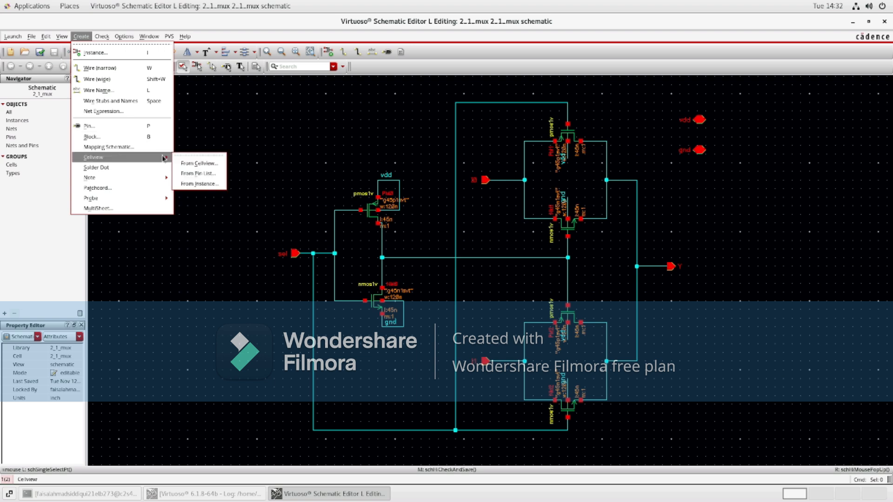
pyautogui.click(192, 163)
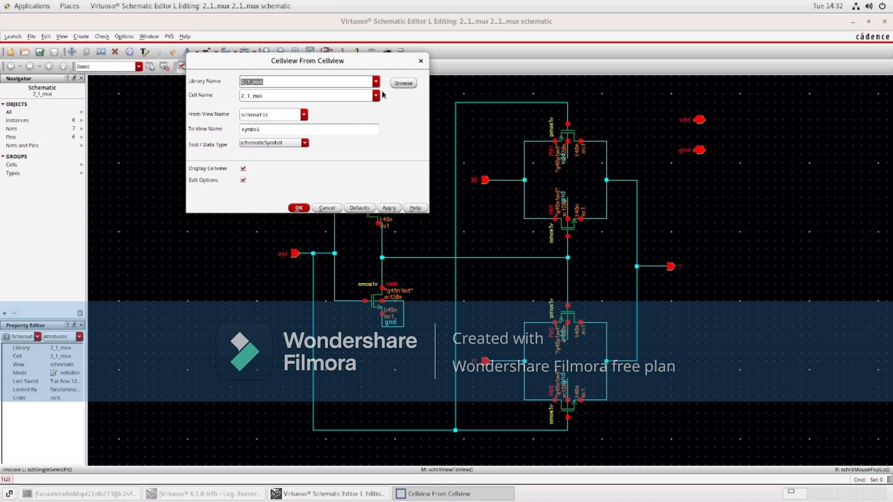
pyautogui.click(299, 208)
pyautogui.click(270, 113)
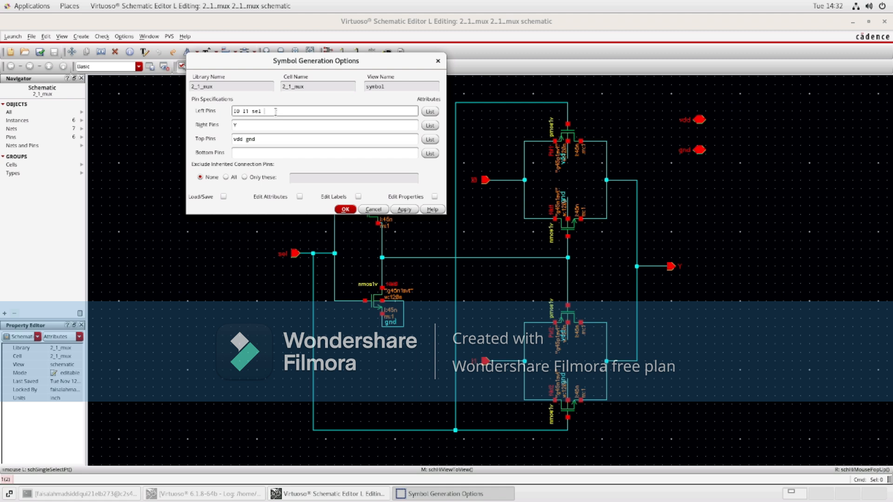
pyautogui.click(262, 138)
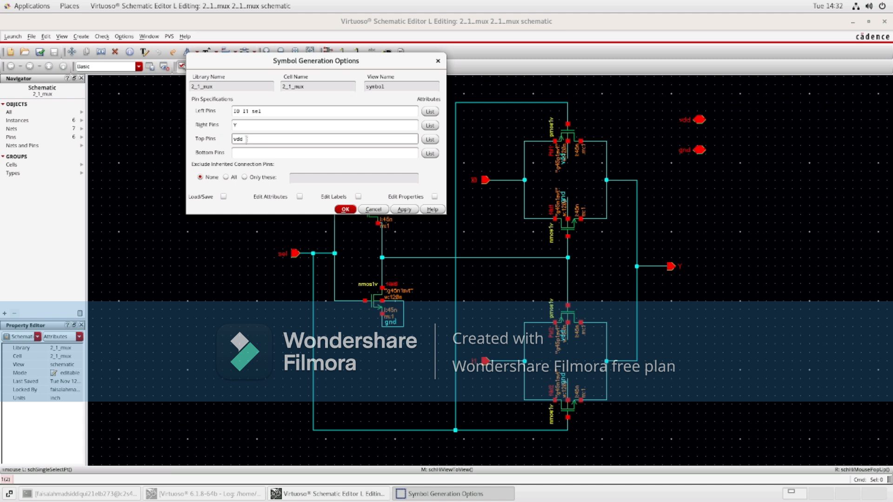
pyautogui.click(243, 154)
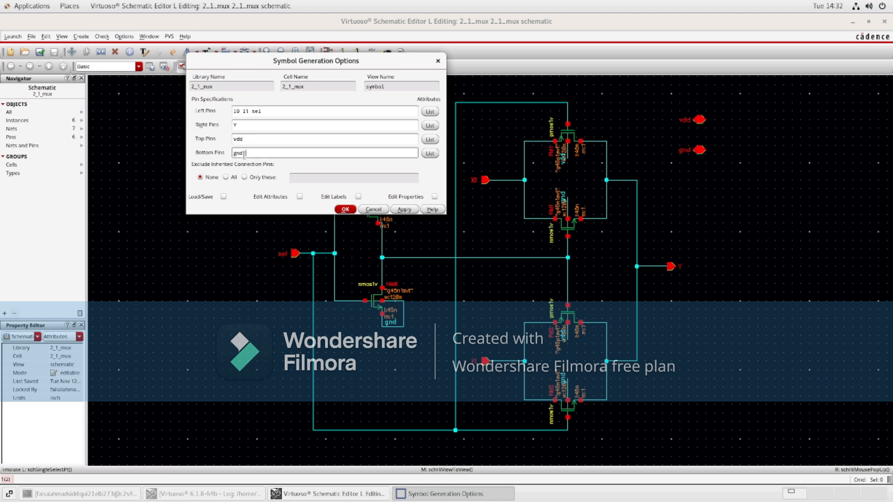
pyautogui.click(346, 210)
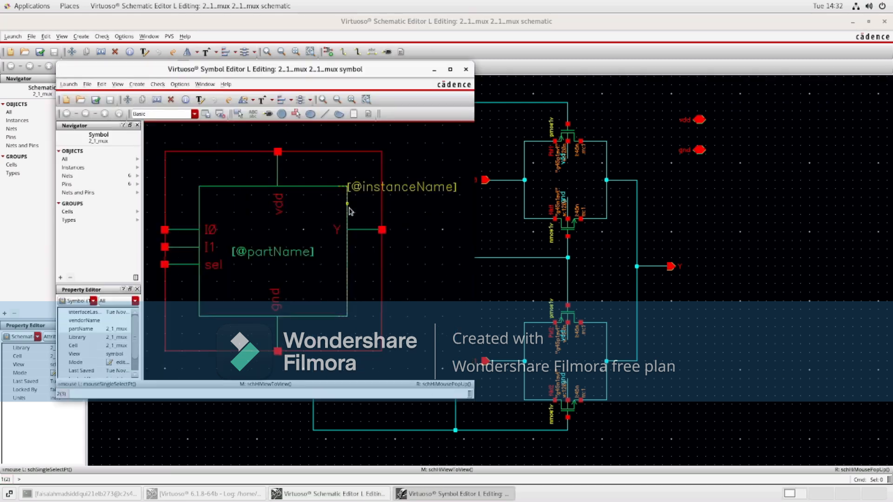
# Step: Delete the default symbol's selection box, rectangular body and partName label
pyautogui.click(450, 69)
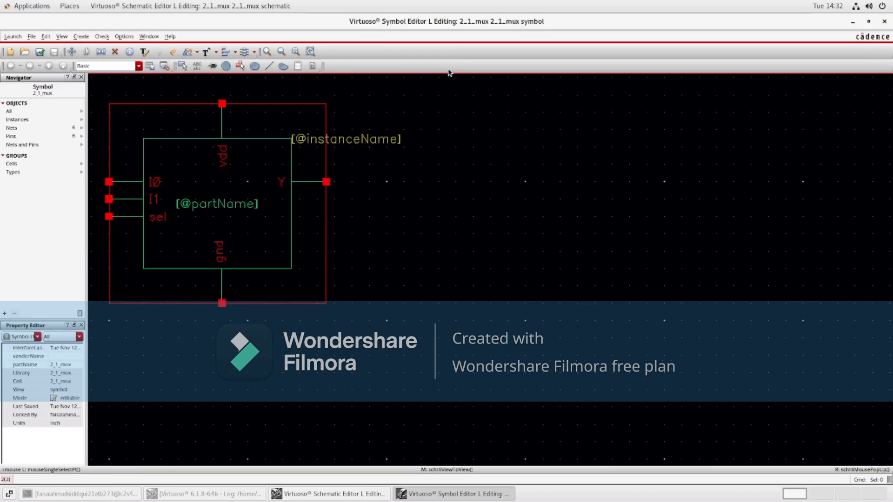
pyautogui.press('f')
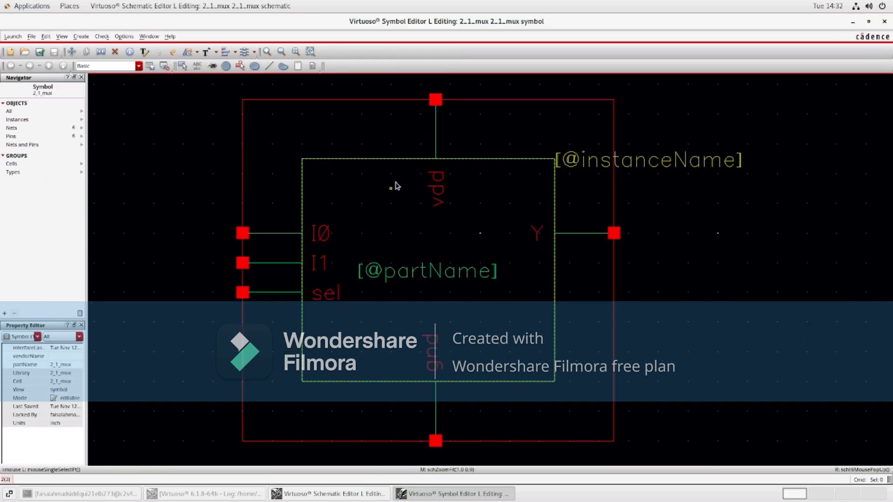
pyautogui.click(482, 100)
pyautogui.press('Delete')
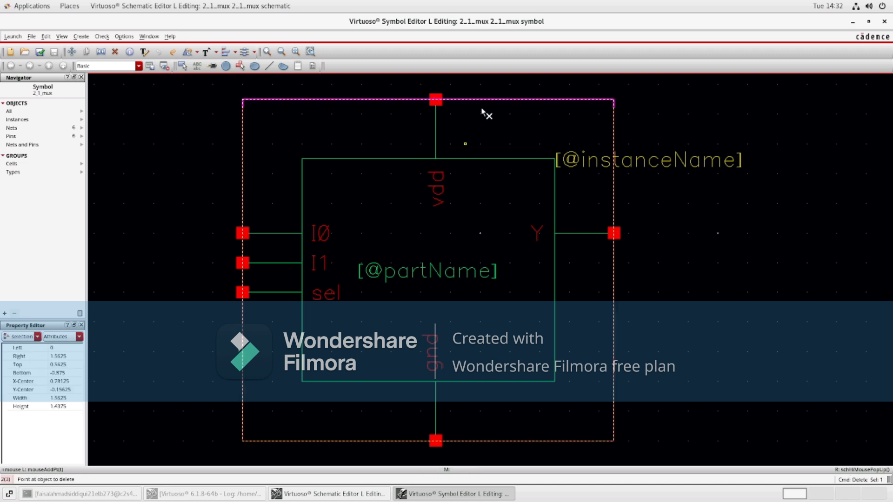
pyautogui.click(479, 100)
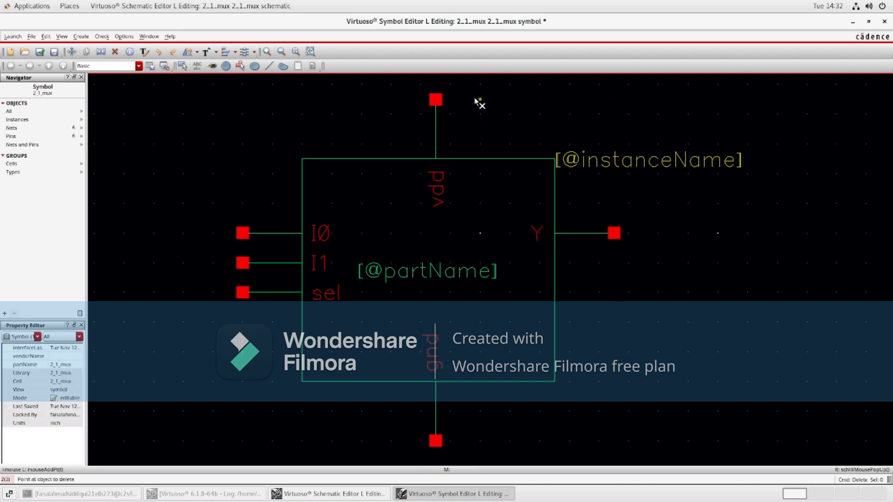
pyautogui.click(466, 159)
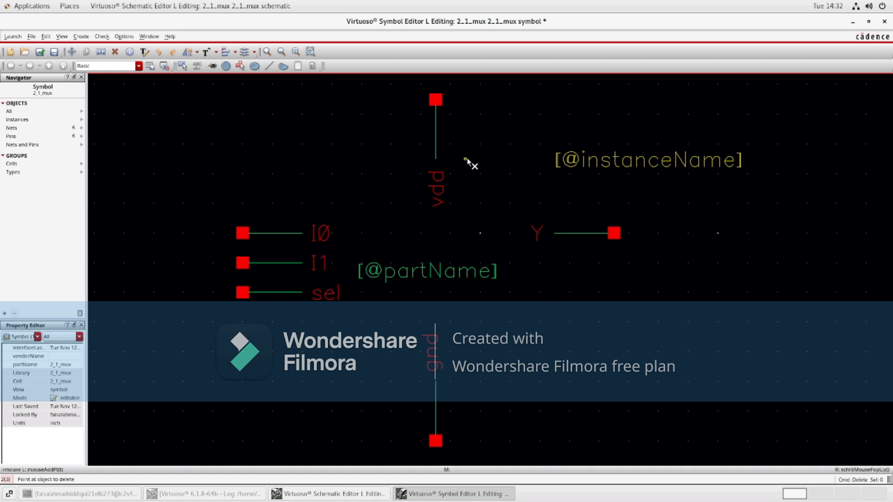
pyautogui.click(449, 279)
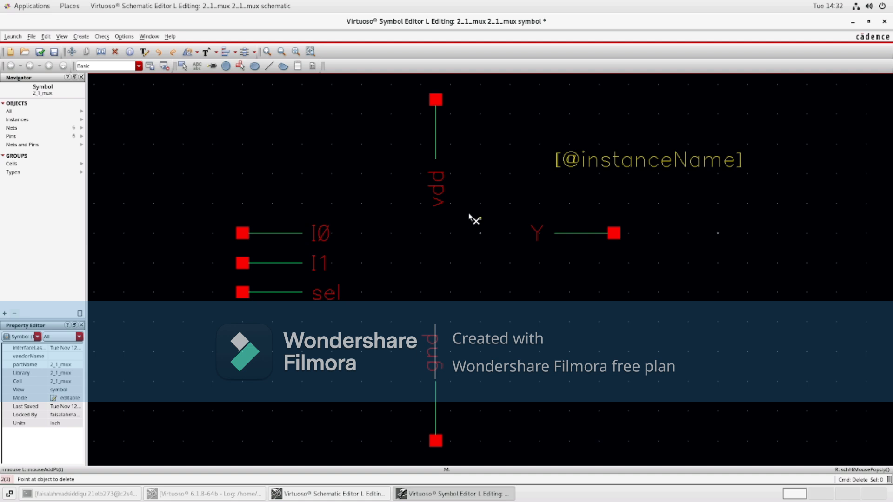
pyautogui.press('Escape')
pyautogui.click(272, 68)
pyautogui.click(274, 69)
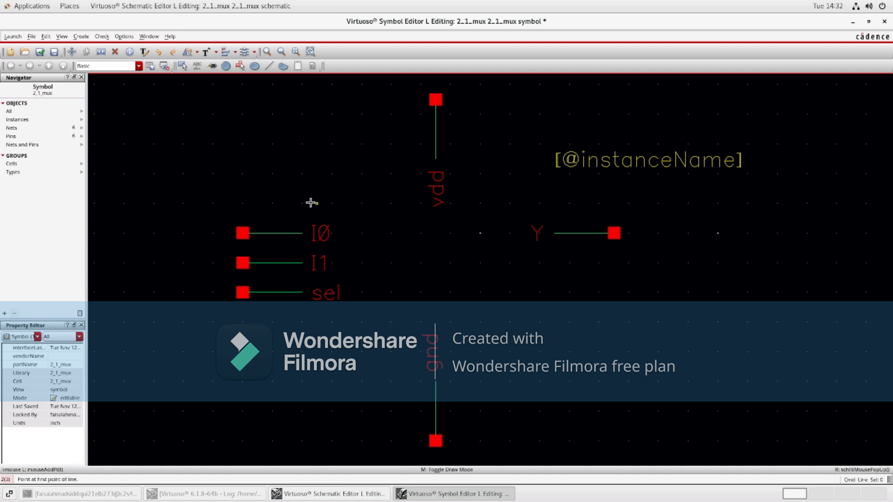
pyautogui.moveTo(298, 180); pyautogui.dragTo(309, 342)
pyautogui.moveTo(302, 188); pyautogui.dragTo(305, 339)
pyautogui.moveTo(303, 174); pyautogui.dragTo(304, 337)
pyautogui.click(268, 66)
pyautogui.click(304, 177)
pyautogui.press('Escape')
pyautogui.press('Escape')
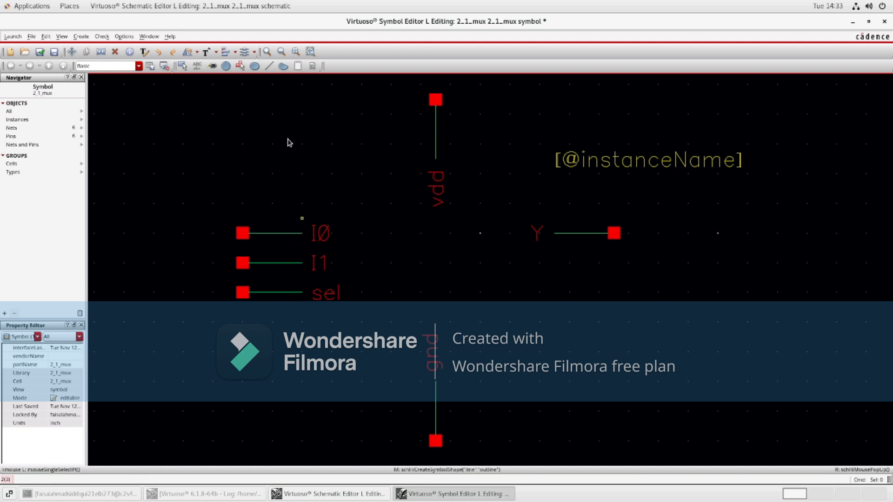
pyautogui.click(269, 68)
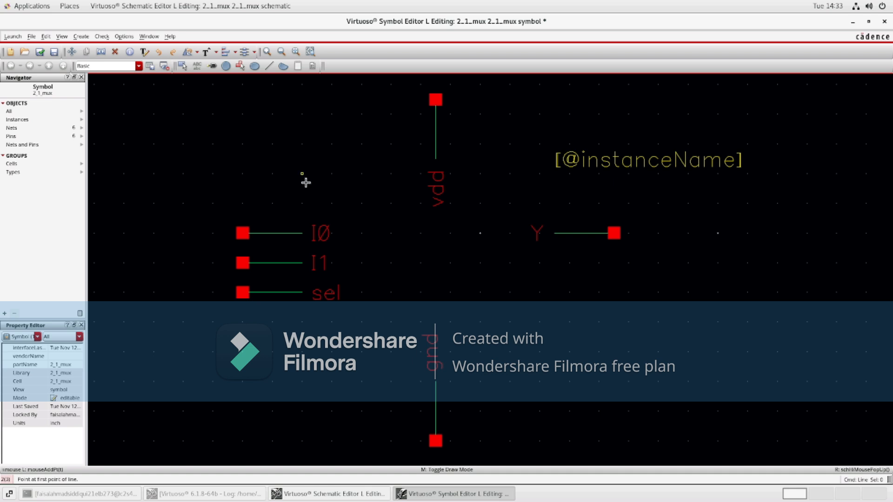
pyautogui.moveTo(304, 185); pyautogui.dragTo(304, 325)
pyautogui.moveTo(299, 165); pyautogui.dragTo(396, 354)
pyautogui.moveTo(301, 175); pyautogui.dragTo(383, 351)
pyautogui.press('l')
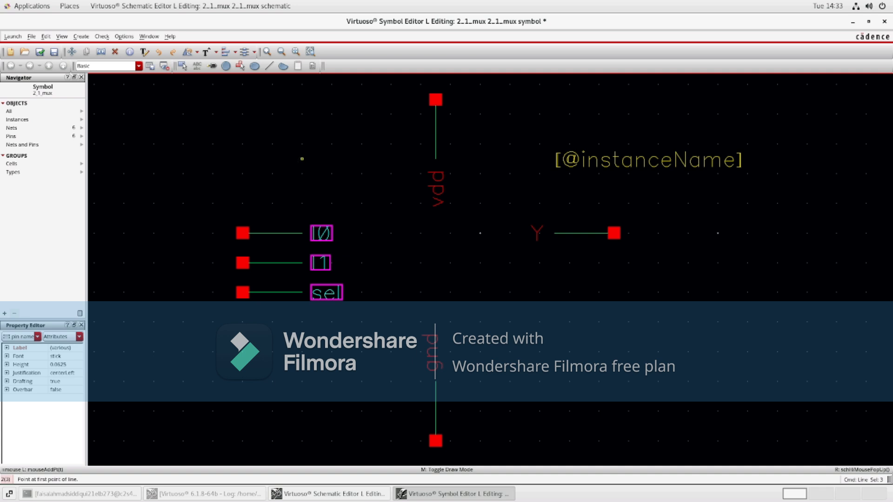
pyautogui.press('Escape')
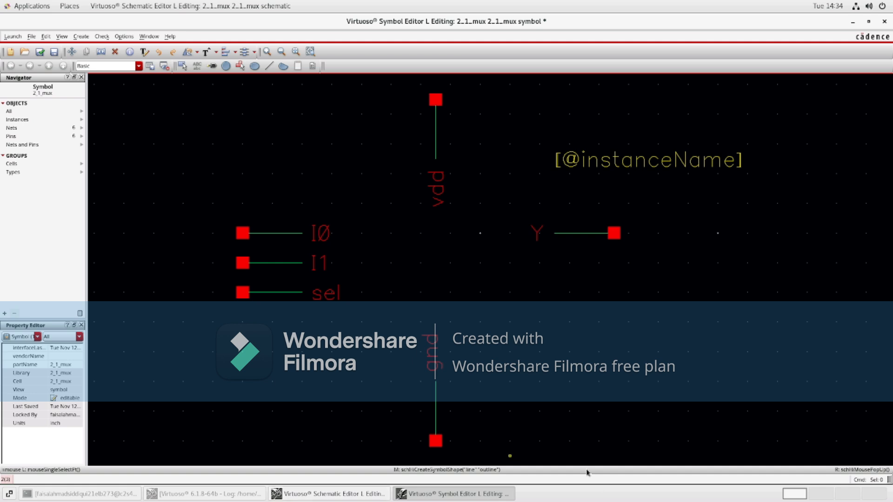
# Step: Draw a trapezoidal mux outline with lines, enclosing the ends of the I0, I1 and sel pin stubs
pyautogui.click(269, 67)
pyautogui.moveTo(300, 193); pyautogui.dragTo(300, 332)
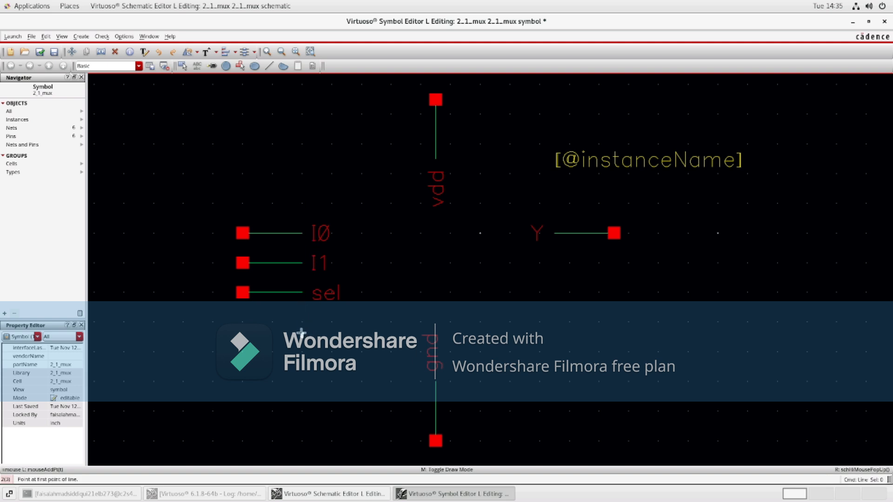
pyautogui.click(301, 333)
pyautogui.click(301, 187)
pyautogui.click(376, 249)
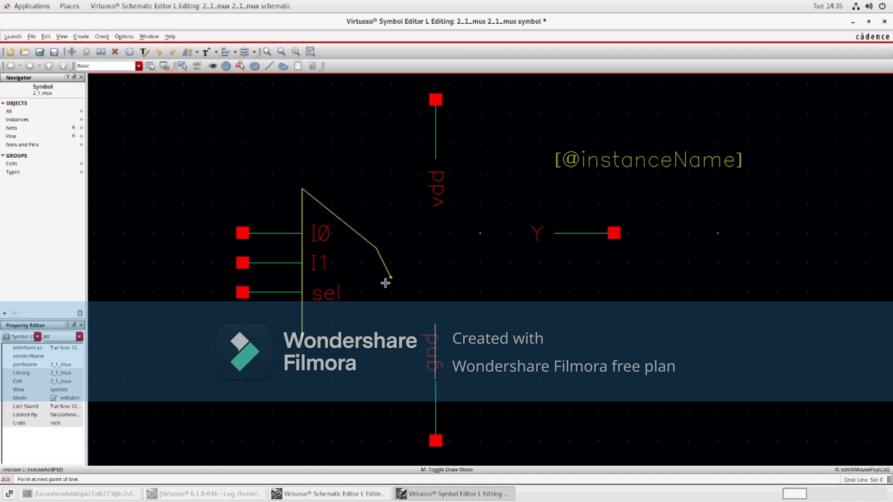
pyautogui.click(376, 292)
pyautogui.doubleClick(302, 336)
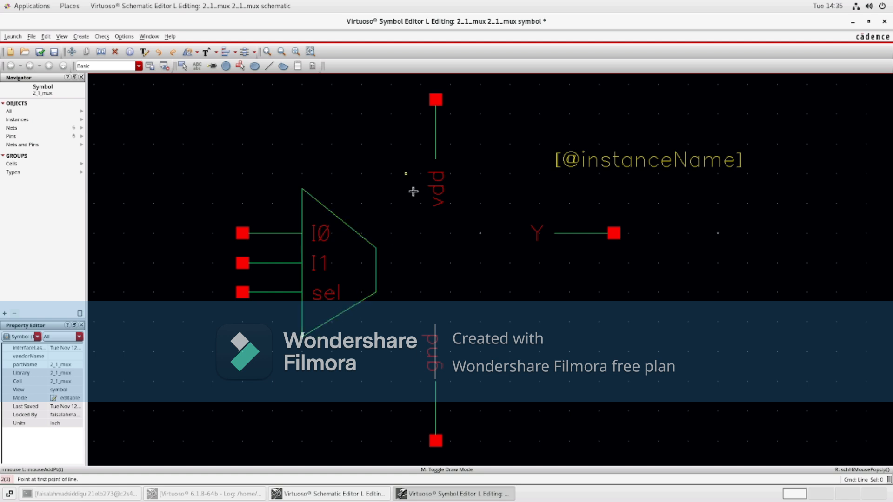
pyautogui.rightClick(405, 304)
pyautogui.press('Escape')
# Step: Move the gnd pin, its stub and its label up to the trapezoid's lower slanted edge
pyautogui.click(435, 396)
pyautogui.press('Escape')
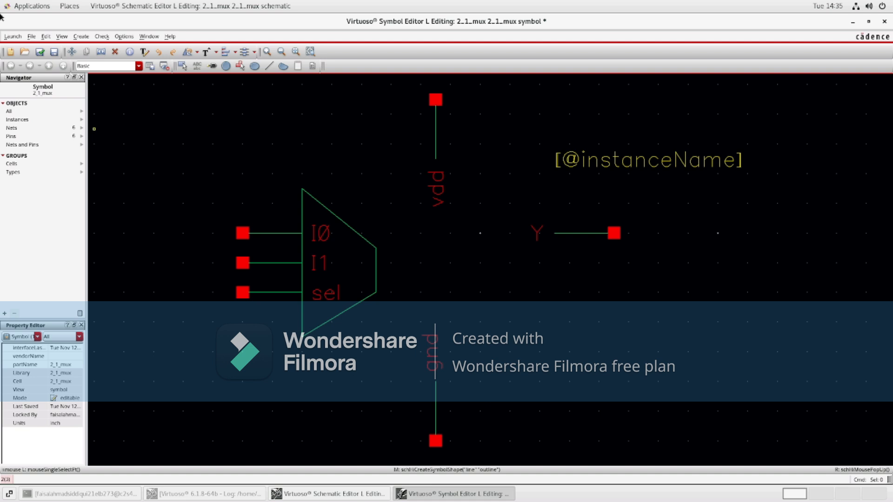
pyautogui.click(72, 51)
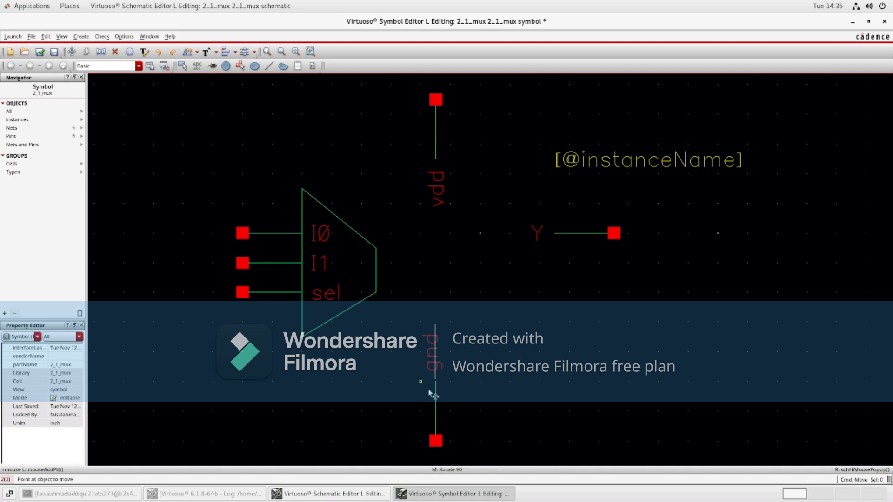
pyautogui.click(435, 404)
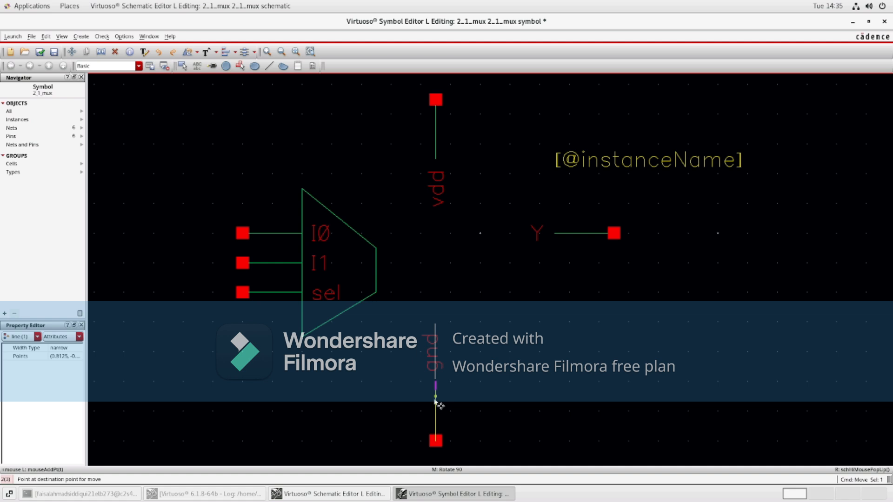
pyautogui.click(435, 400)
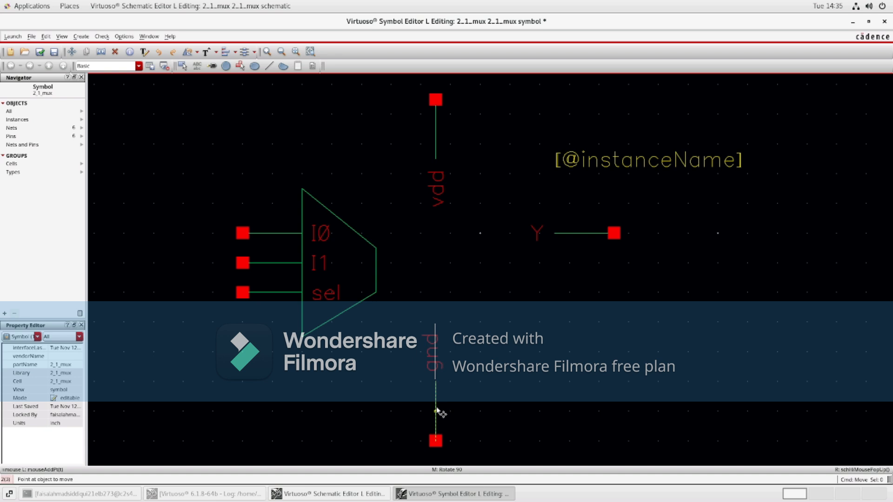
pyautogui.click(435, 411)
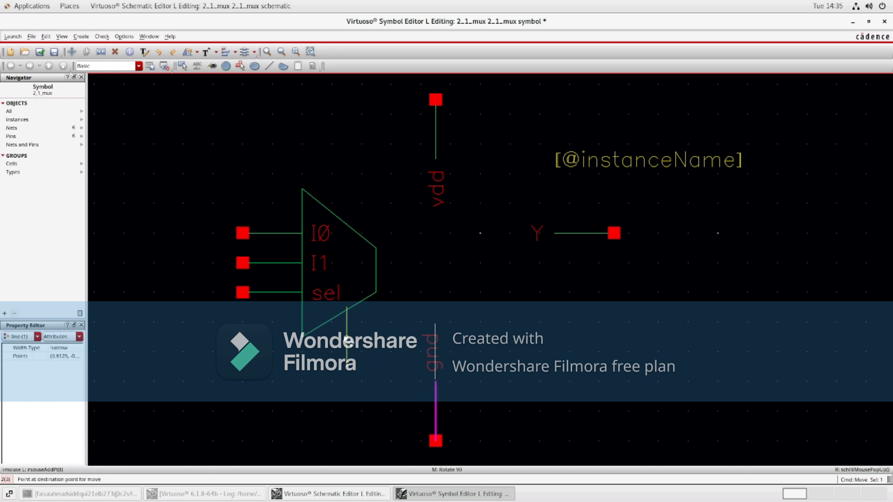
pyautogui.click(346, 337)
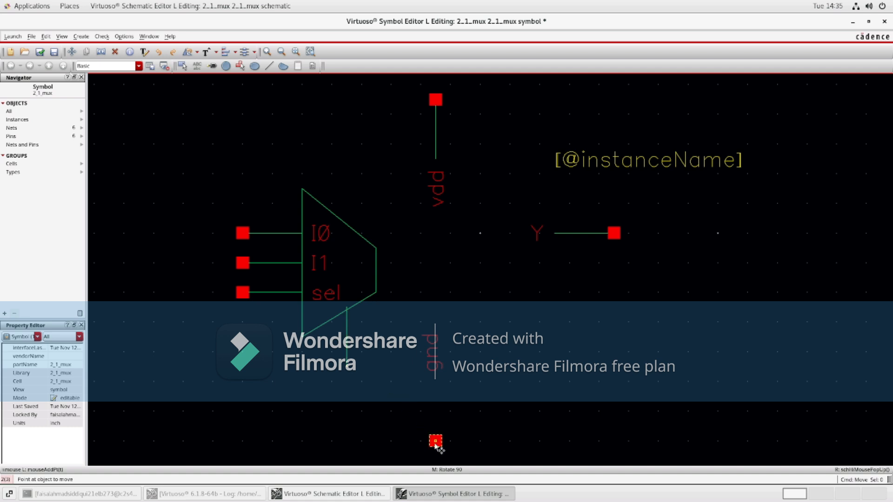
pyautogui.click(435, 440)
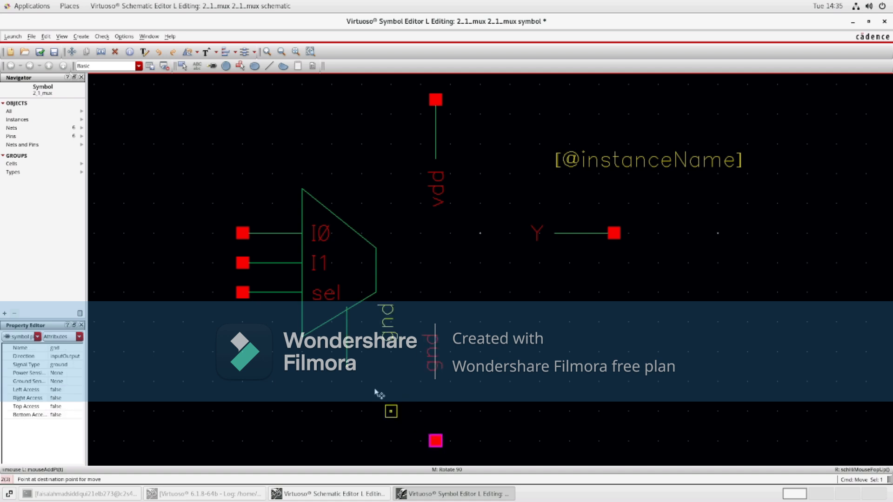
pyautogui.click(348, 367)
pyautogui.click(344, 283)
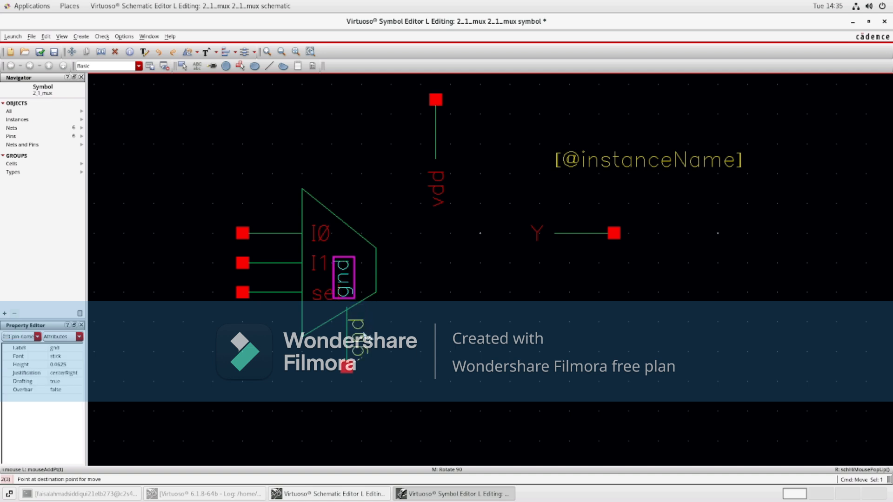
pyautogui.click(365, 336)
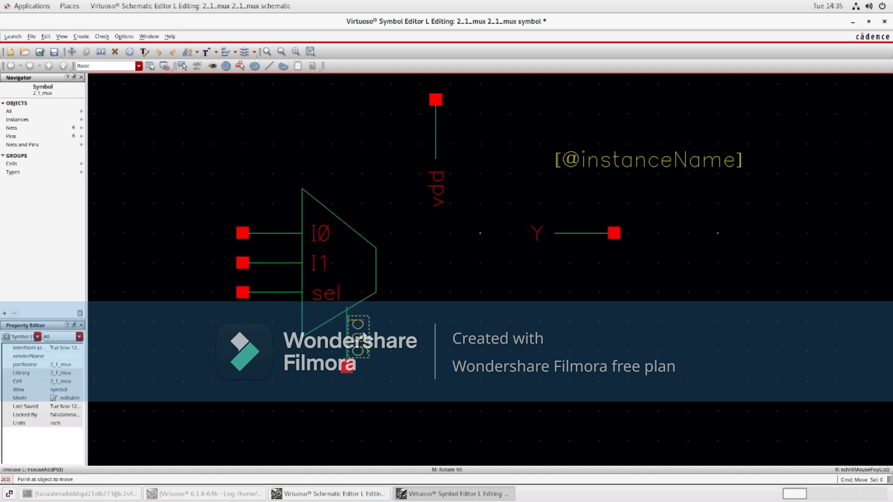
# Step: Move the I0, I1 and sel pin labels outside the trapezoid, just above their pin stubs
pyautogui.click(321, 233)
pyautogui.click(286, 218)
pyautogui.moveTo(318, 261)
pyautogui.mouseDown()
pyautogui.moveTo(286, 248)
pyautogui.moveTo(323, 268)
pyautogui.moveTo(284, 250)
pyautogui.moveTo(319, 265)
pyautogui.mouseUp()
pyautogui.click(324, 267)
pyautogui.click(319, 265)
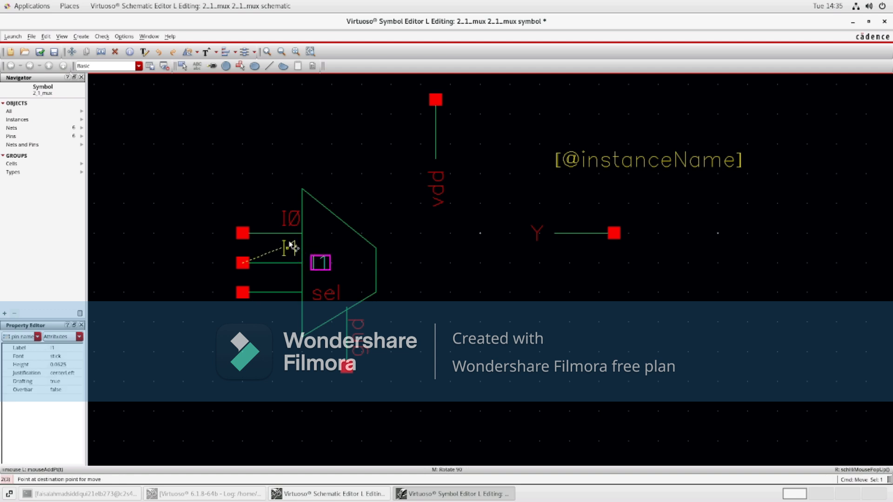
pyautogui.click(292, 248)
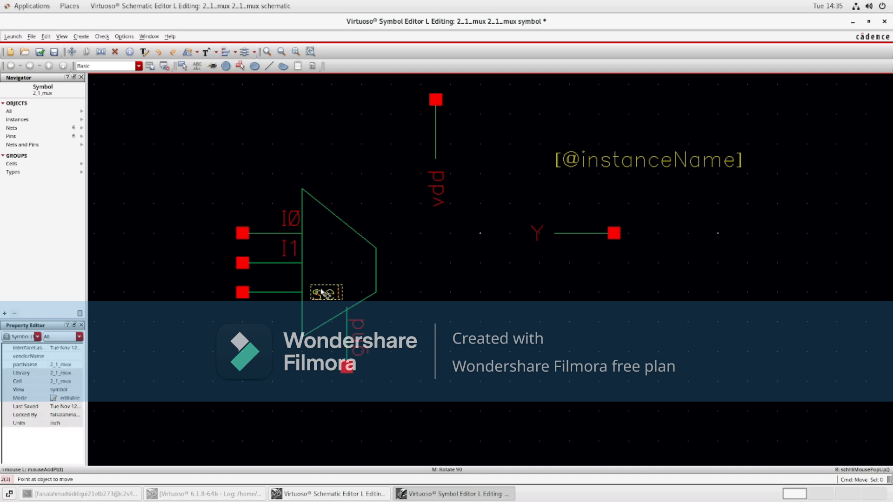
pyautogui.click(324, 293)
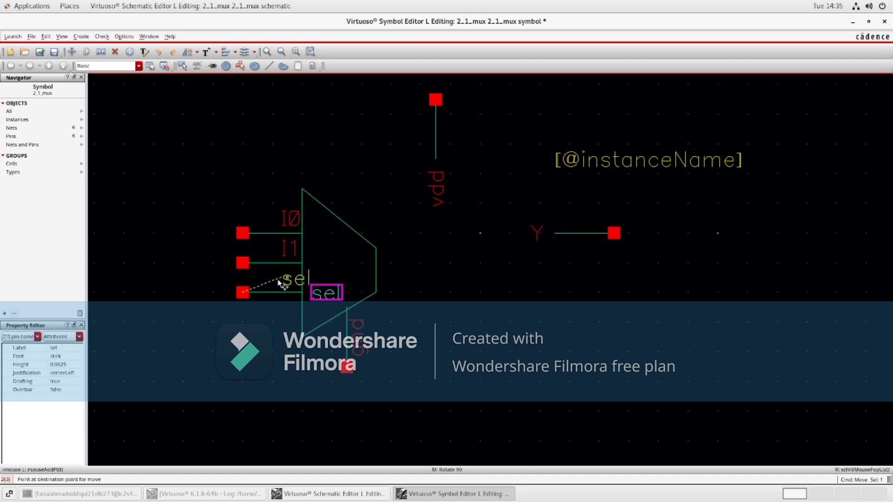
pyautogui.click(284, 282)
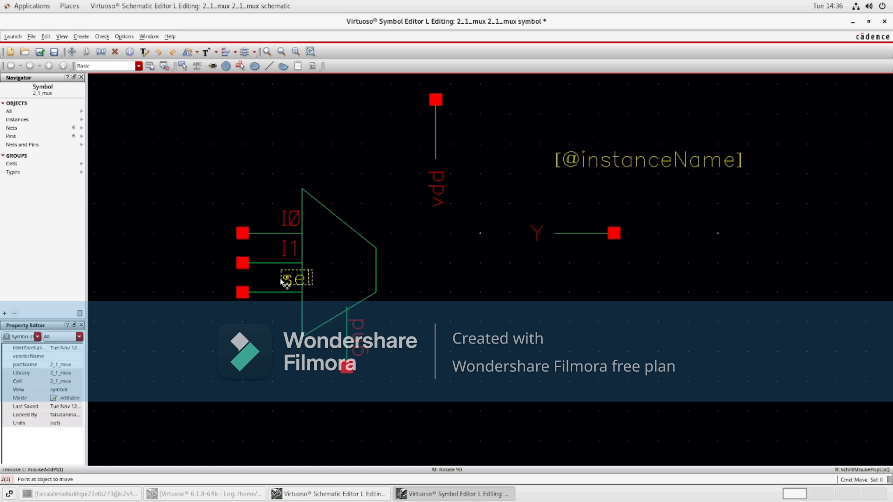
pyautogui.click(287, 280)
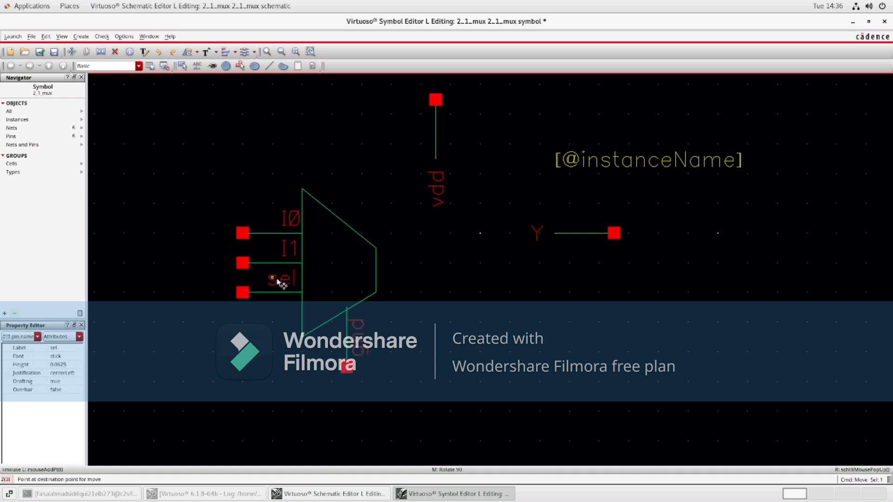
pyautogui.click(279, 282)
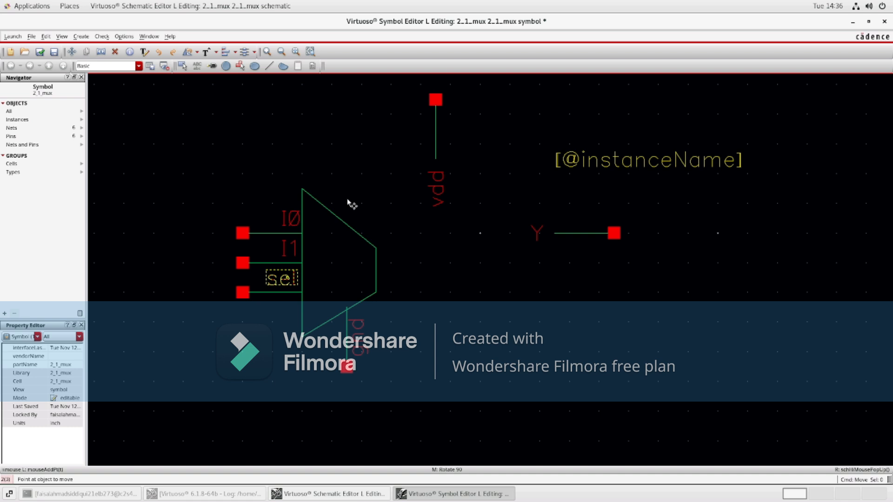
# Step: Move the vdd pin stub and its label down onto the trapezoid's upper slanted edge, undoing a misplaced pin move
pyautogui.click(435, 147)
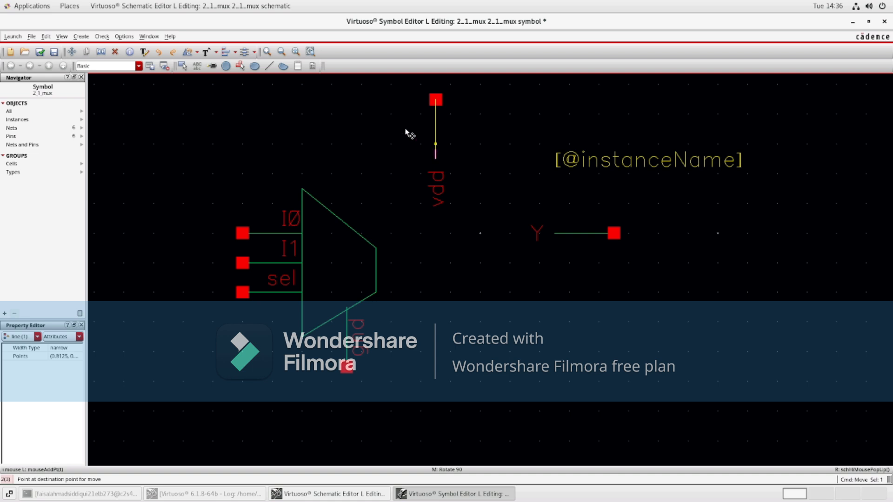
pyautogui.click(433, 149)
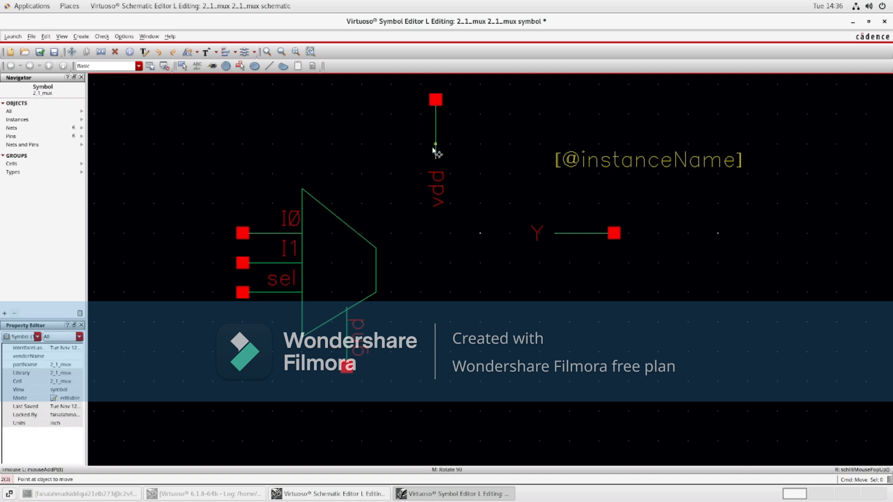
pyautogui.click(434, 129)
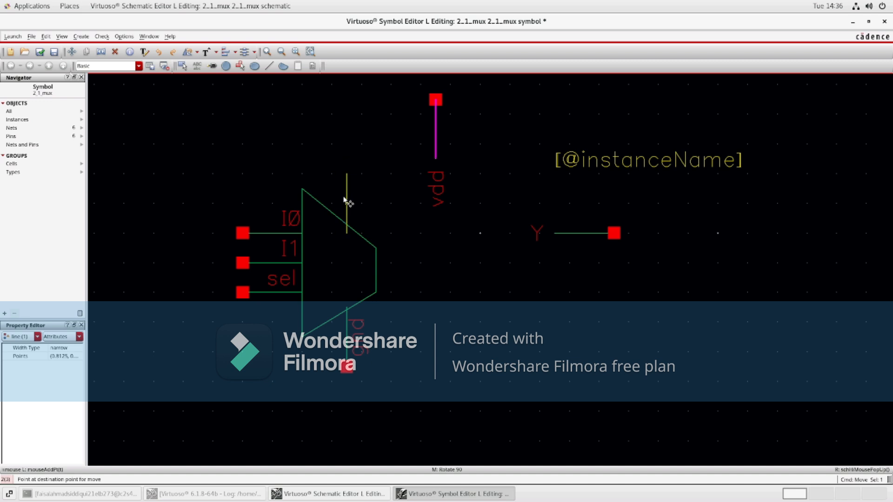
pyautogui.click(344, 200)
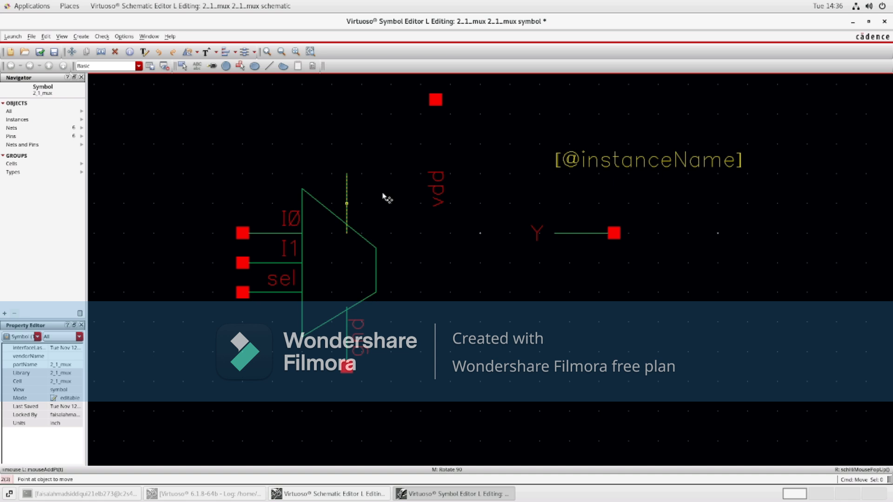
pyautogui.click(437, 189)
pyautogui.click(365, 205)
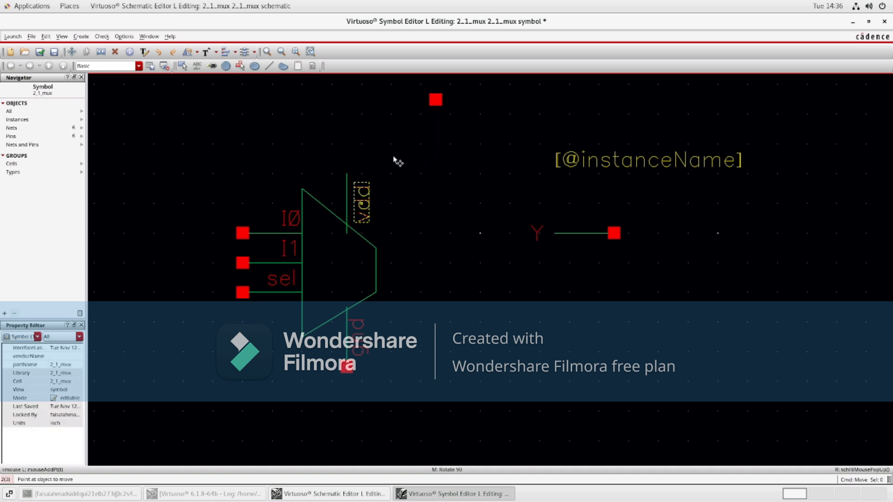
pyautogui.click(348, 174)
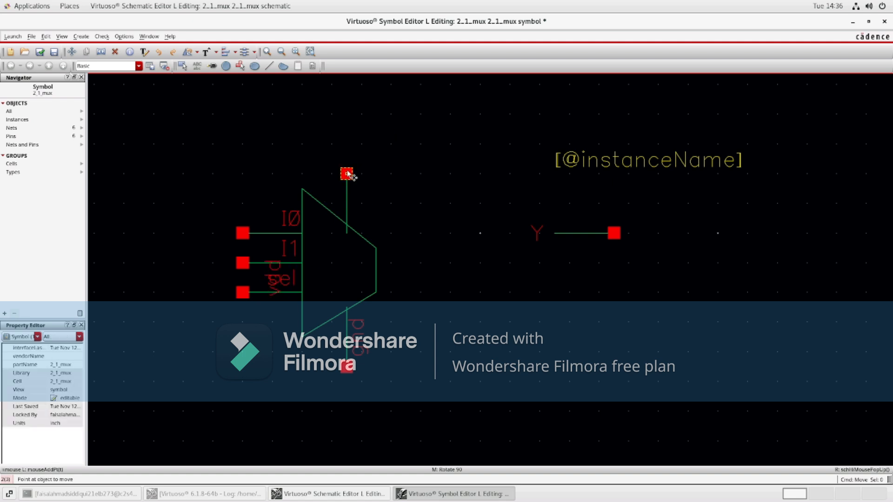
pyautogui.click(274, 269)
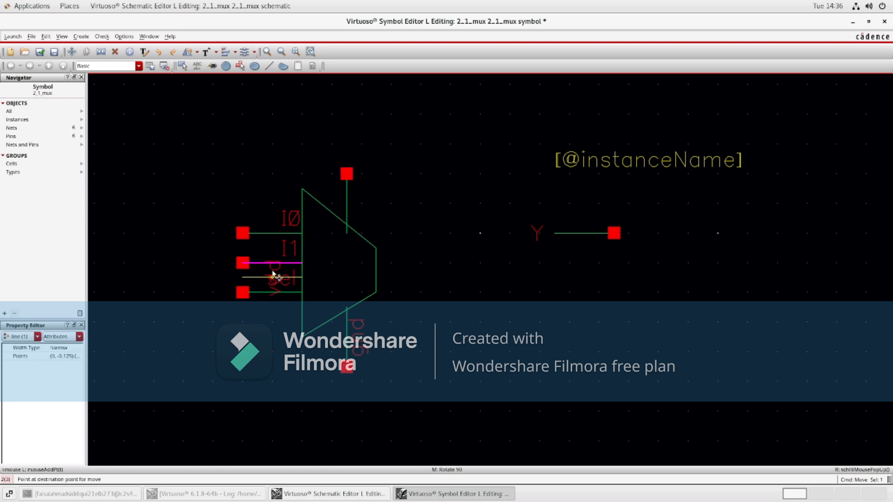
pyautogui.press('Escape')
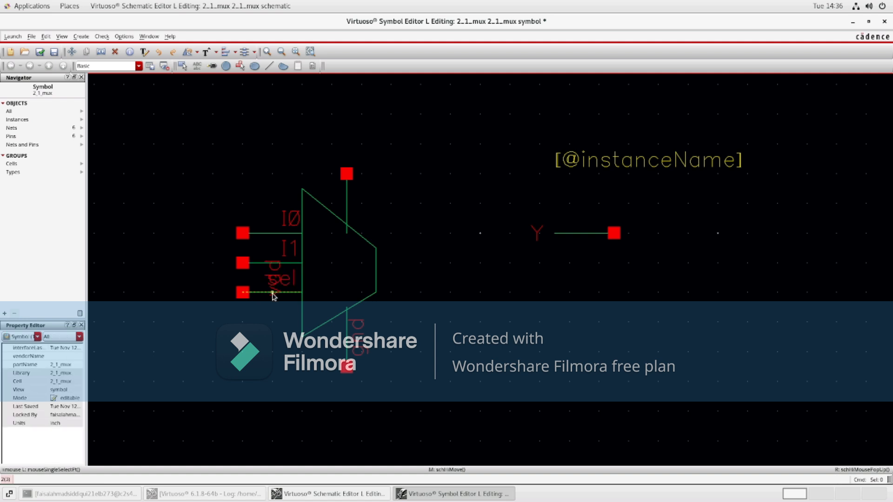
pyautogui.click(72, 52)
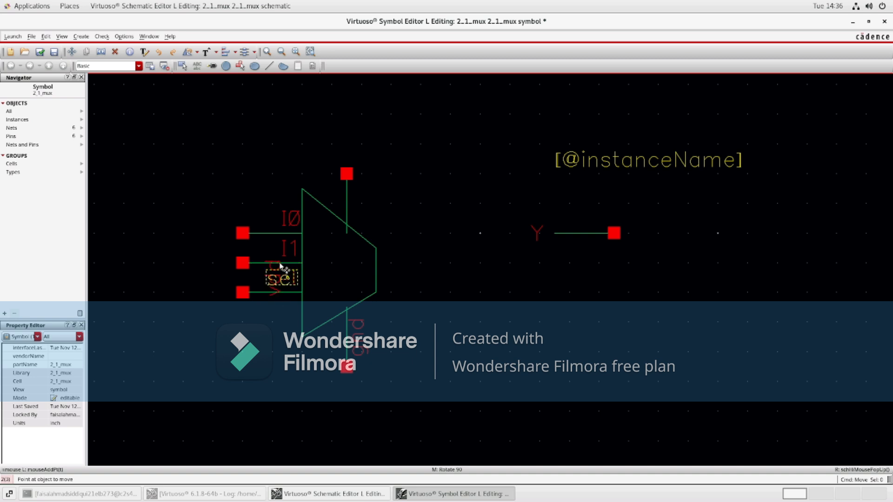
pyautogui.click(159, 51)
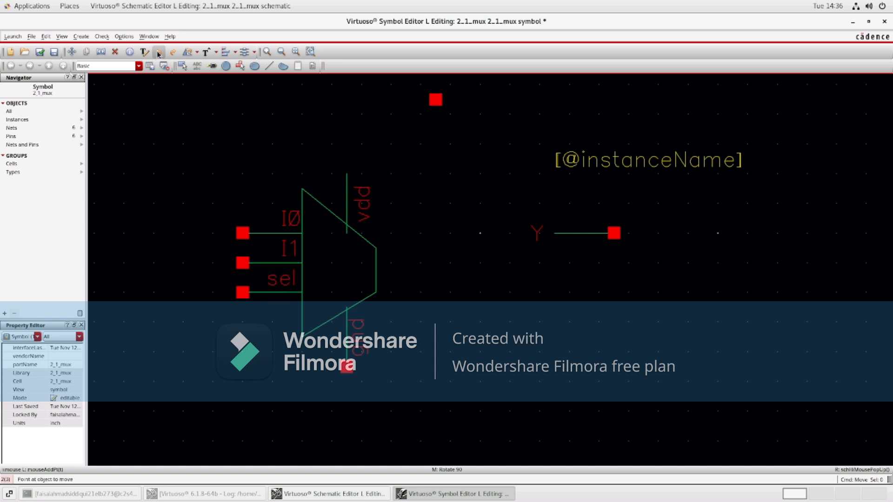
# Step: Move the vdd pin to the top end of its stub and place the vdd label beside the stub
pyautogui.click(434, 101)
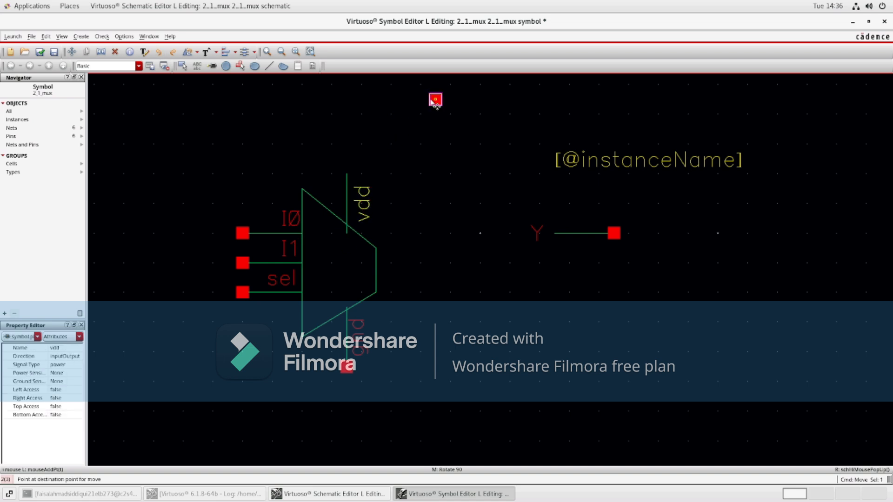
pyautogui.click(367, 214)
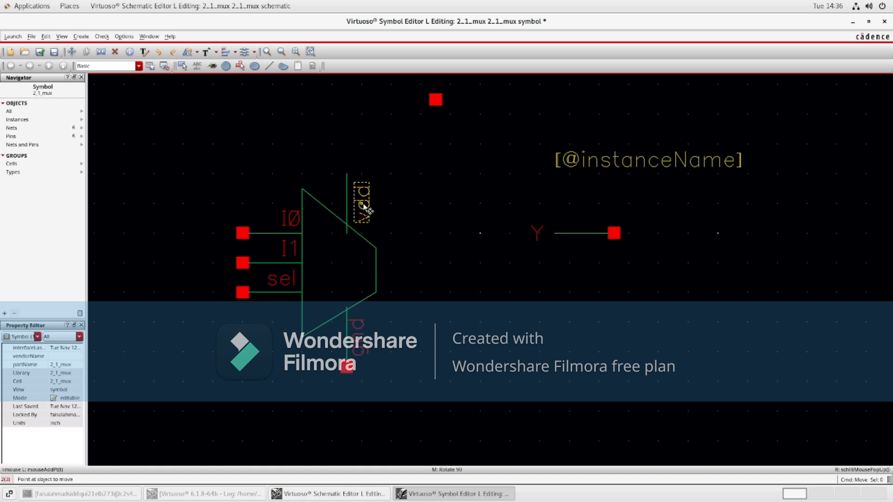
pyautogui.click(452, 206)
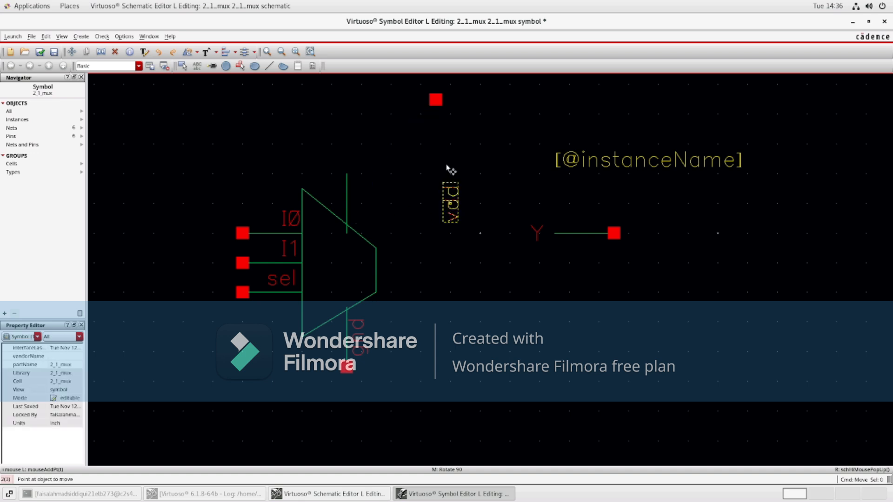
pyautogui.click(435, 100)
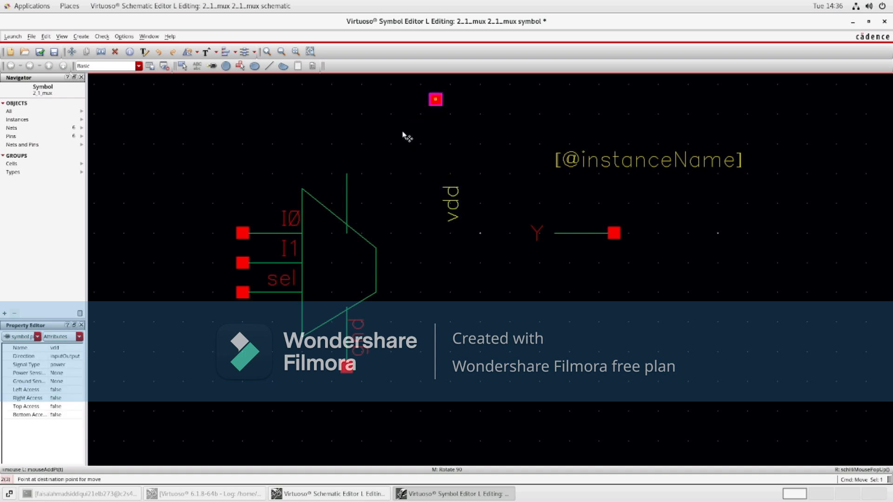
pyautogui.click(348, 180)
pyautogui.click(362, 188)
pyautogui.click(370, 299)
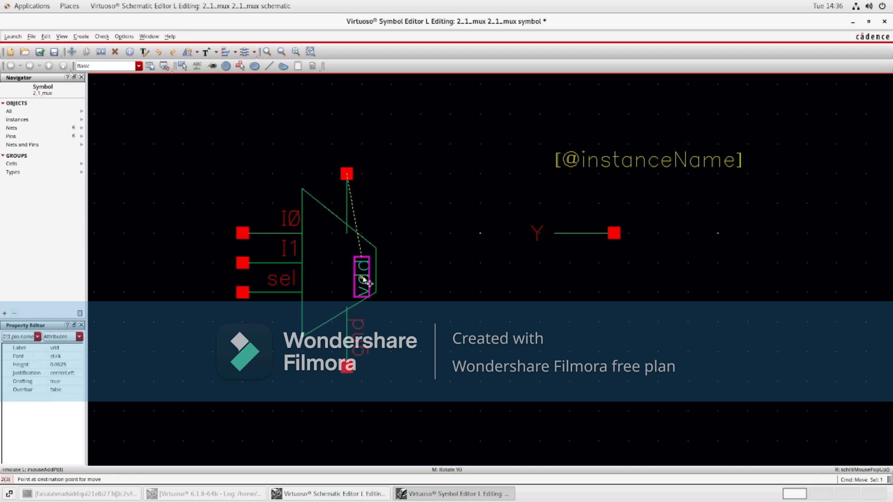
pyautogui.click(361, 208)
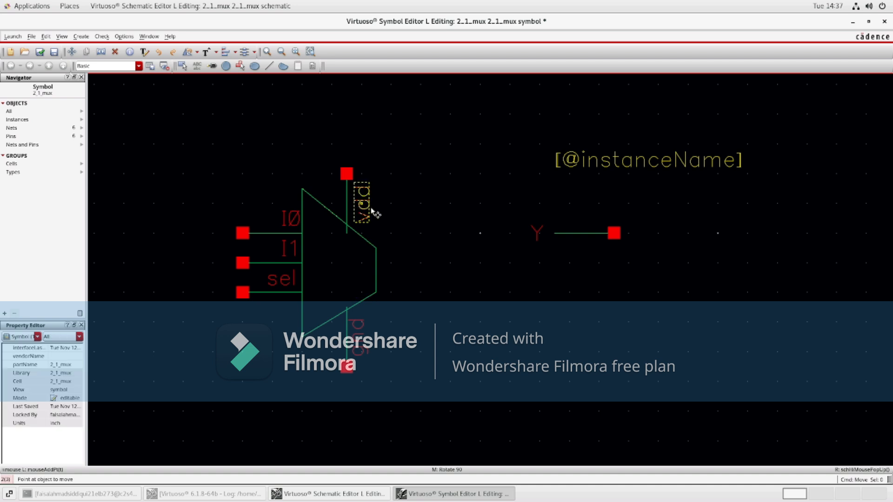
# Step: Move the Y output stub, pin and label onto the trapezoid's right edge, with the label above the stub
pyautogui.click(582, 234)
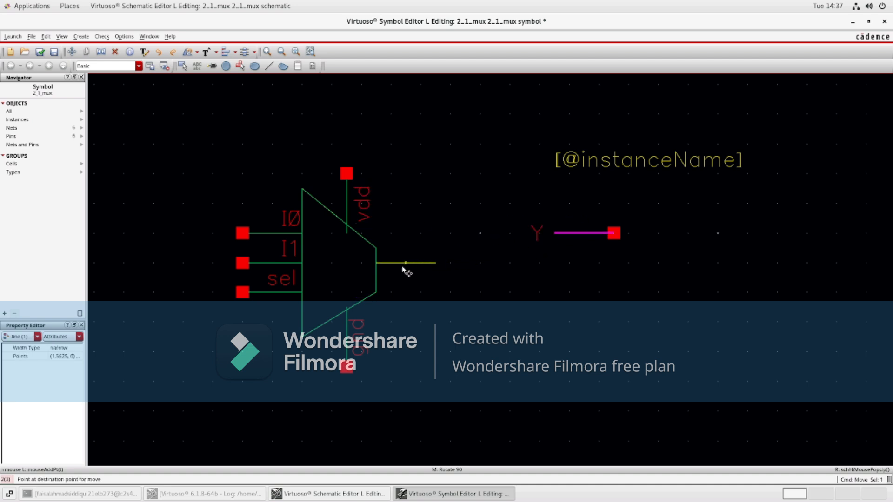
pyautogui.click(406, 272)
pyautogui.click(612, 233)
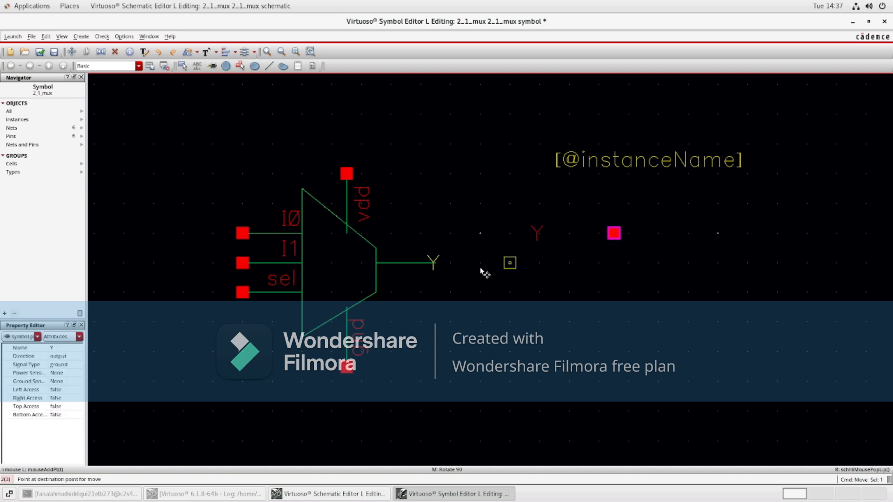
pyautogui.click(438, 270)
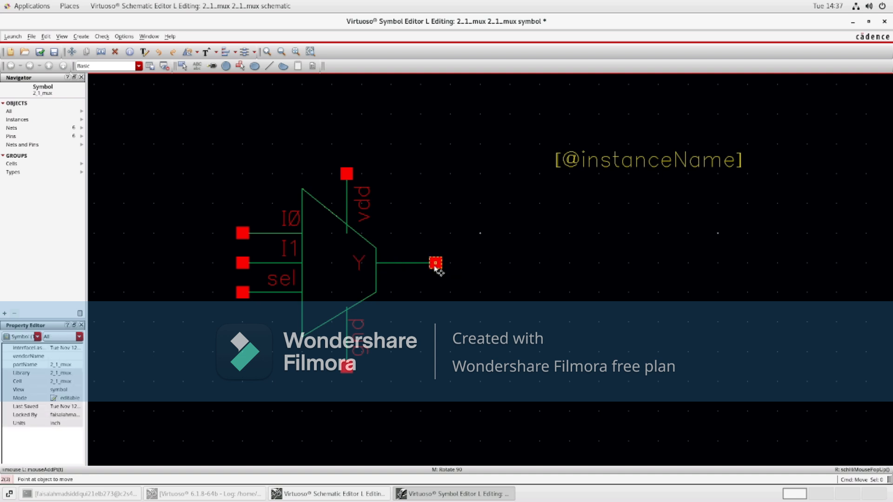
pyautogui.moveTo(362, 262)
pyautogui.mouseDown()
pyautogui.moveTo(419, 247)
pyautogui.moveTo(364, 263)
pyautogui.mouseUp()
pyautogui.click(364, 263)
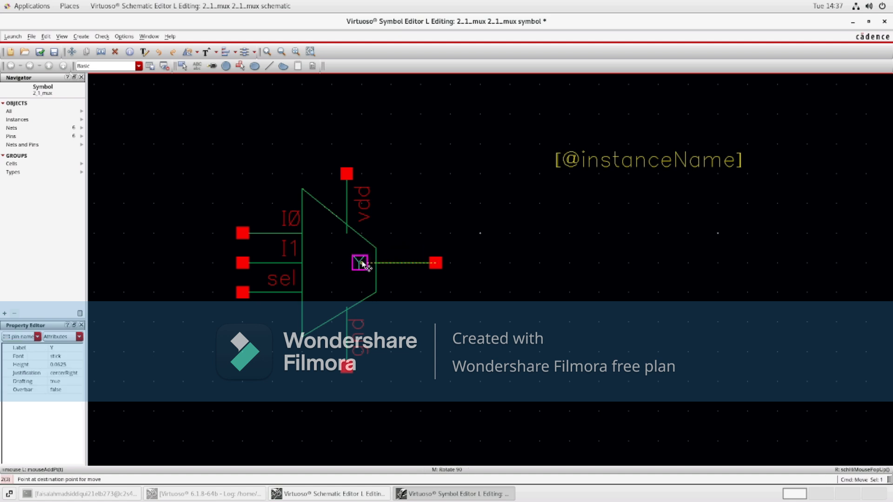
pyautogui.click(394, 249)
pyautogui.click(595, 167)
pyautogui.click(597, 168)
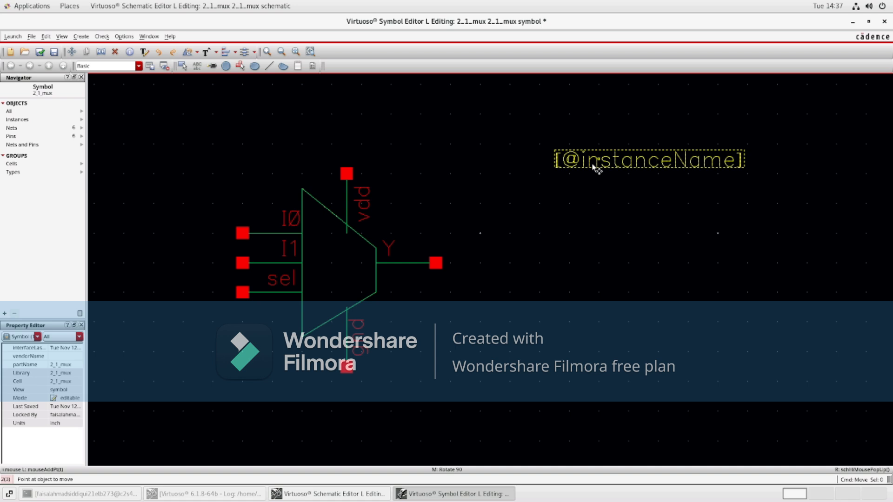
pyautogui.click(627, 161)
pyautogui.click(625, 158)
pyautogui.click(626, 159)
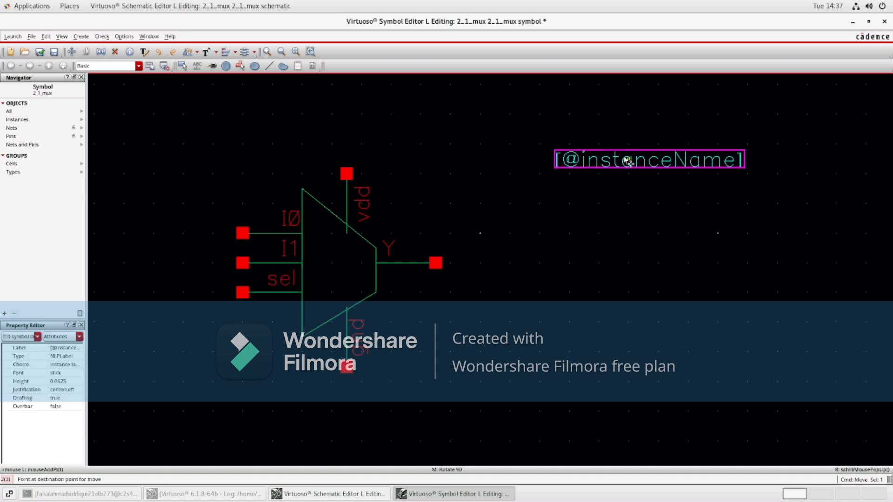
pyautogui.click(592, 165)
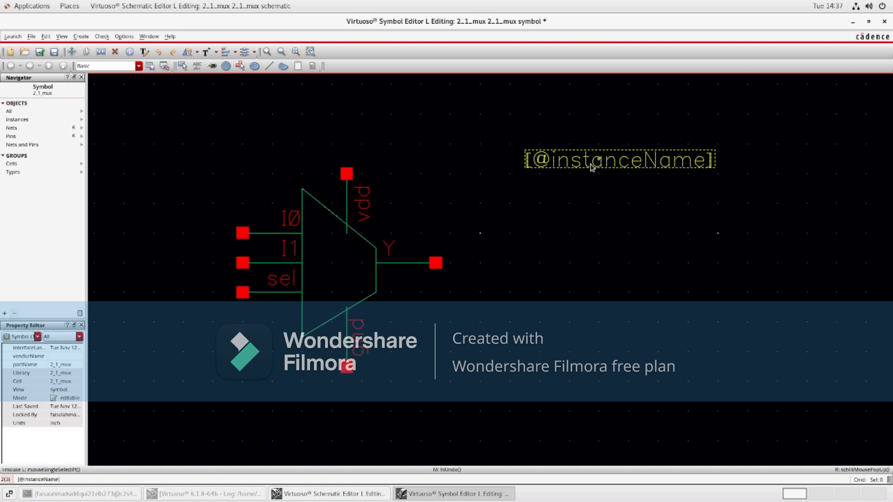
pyautogui.doubleClick(578, 154)
pyautogui.press('BackSpace')
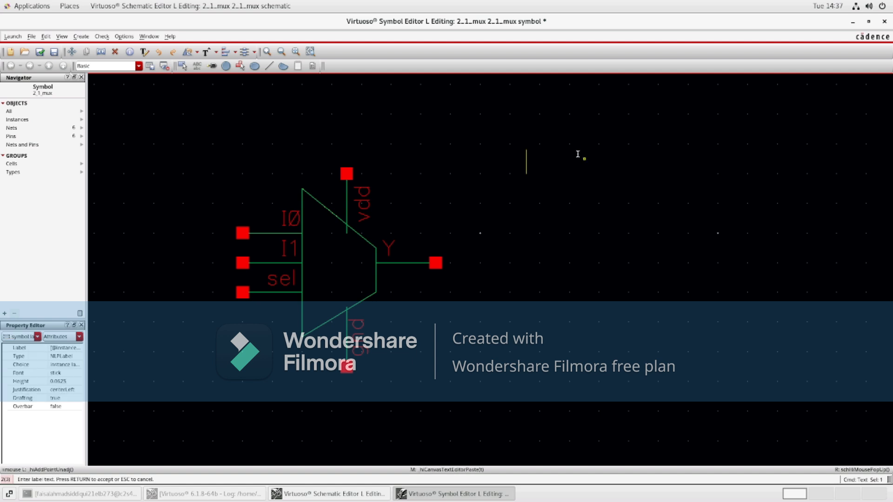
pyautogui.write('2')
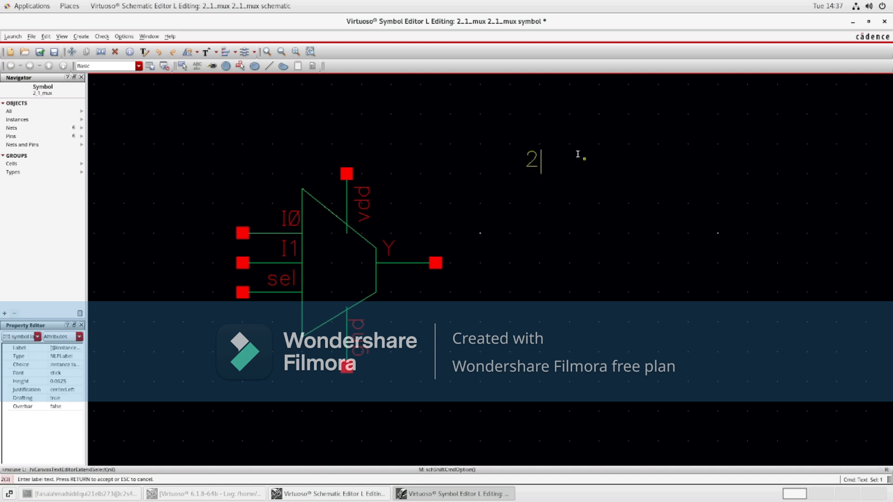
pyautogui.write('_')
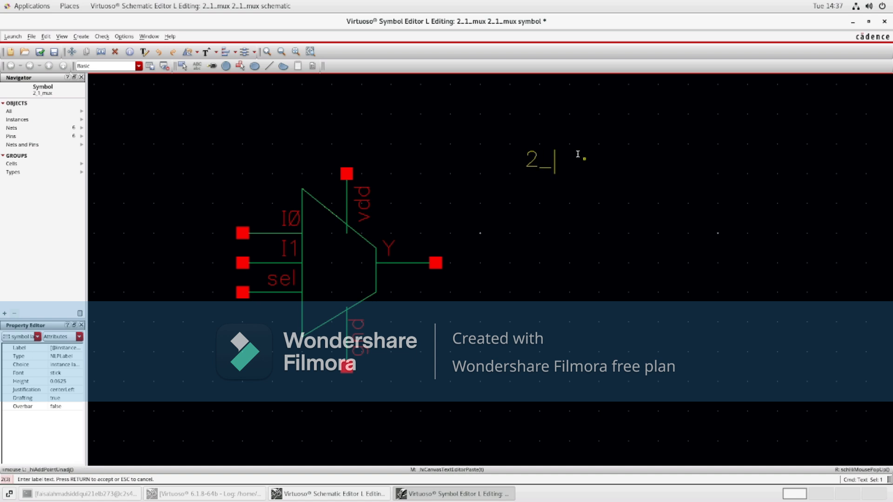
pyautogui.write('1_MUX')
pyautogui.press('Return')
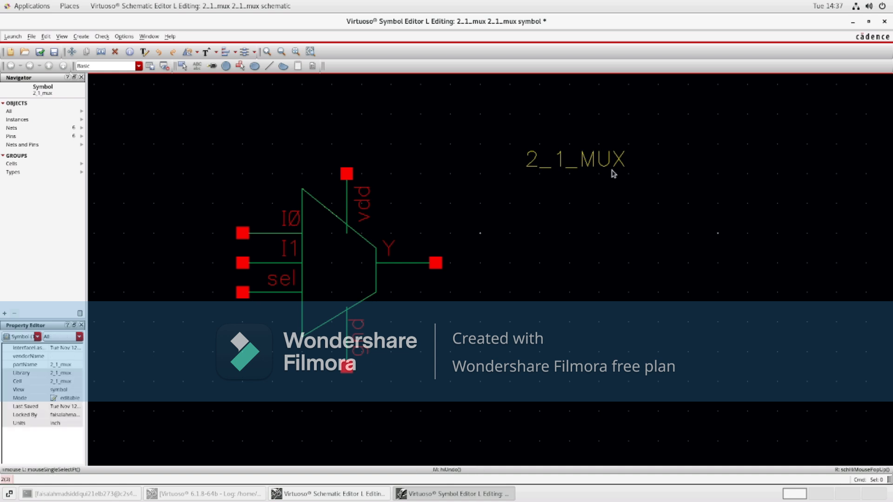
# Step: Move the 2_1_MUX label into the middle of the trapezoid
pyautogui.click(574, 159)
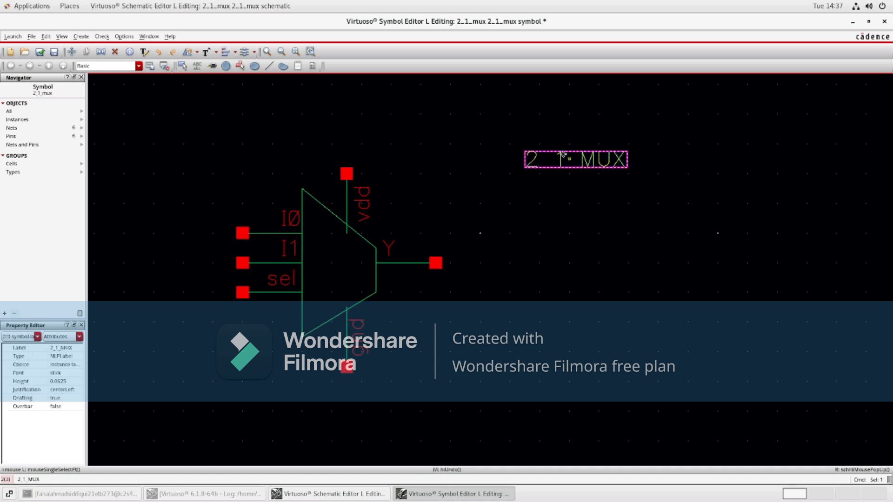
pyautogui.click(72, 52)
pyautogui.click(551, 159)
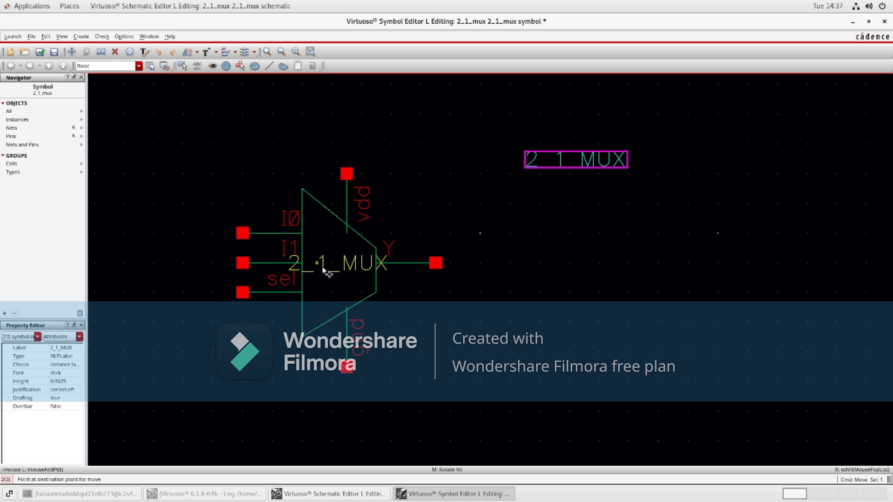
pyautogui.click(312, 269)
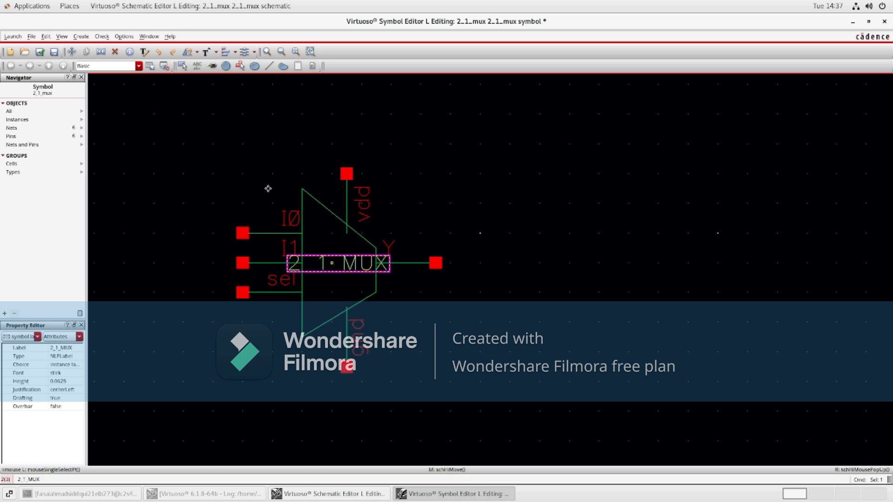
# Step: Rotate the 2_1_MUX label 90 degrees so it runs vertically
pyautogui.click(191, 53)
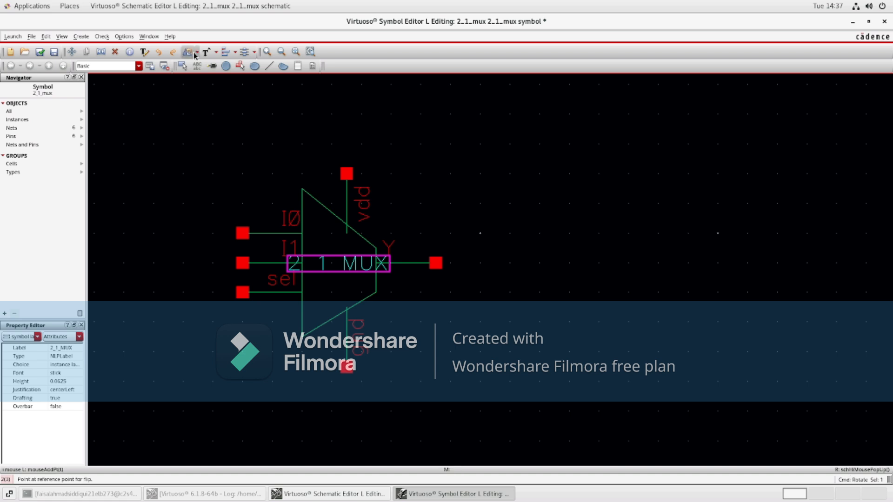
pyautogui.click(198, 54)
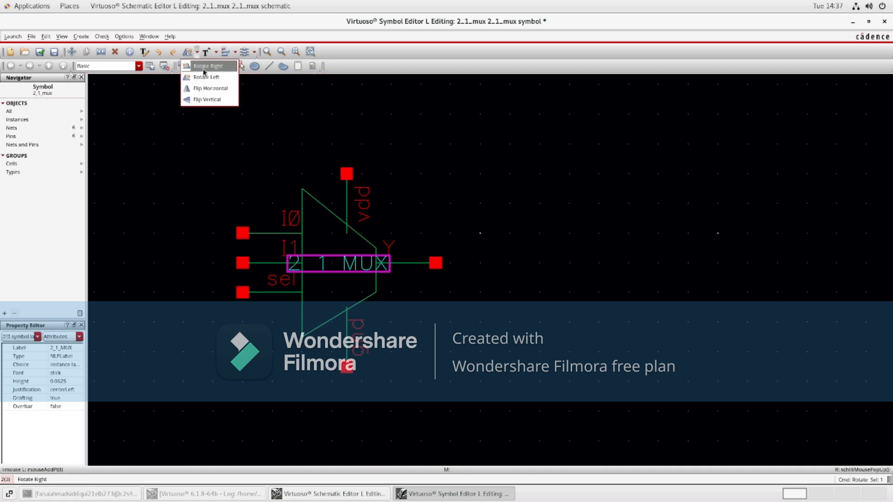
pyautogui.click(203, 71)
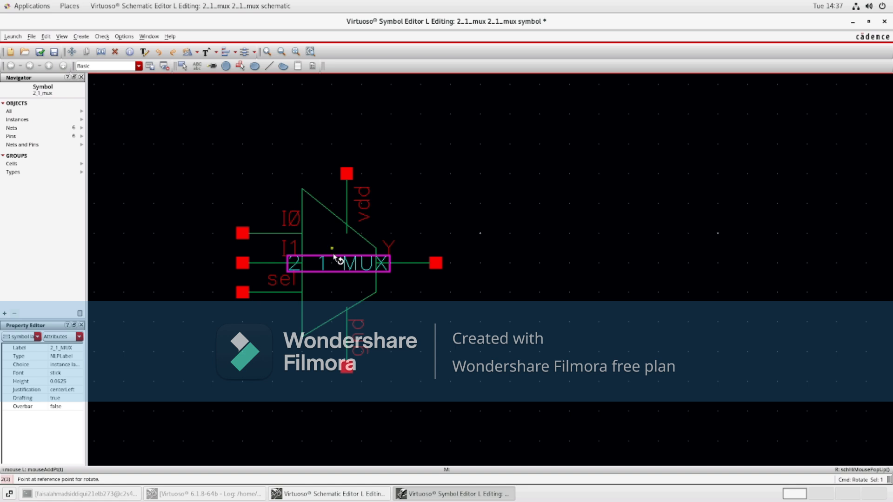
pyautogui.click(334, 258)
pyautogui.click(330, 245)
pyautogui.click(330, 246)
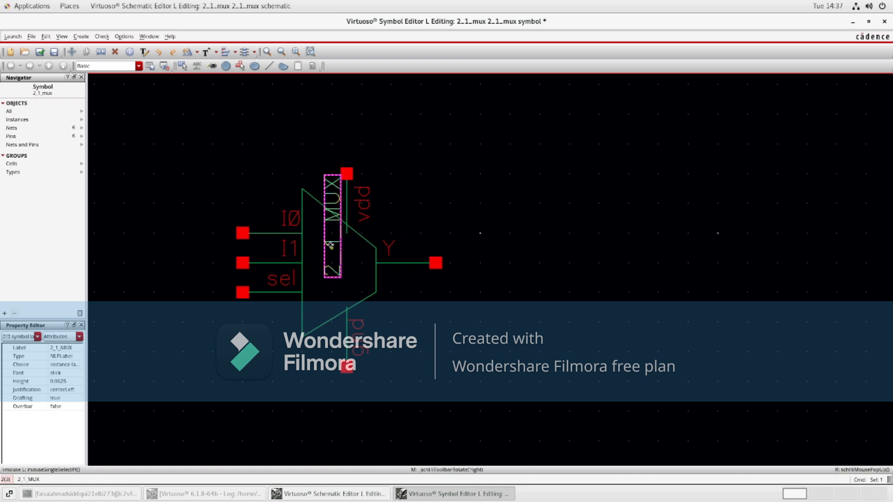
pyautogui.click(422, 199)
# Step: Center the vertical 2_1_MUX label inside the trapezoid and save the symbol
pyautogui.moveTo(330, 226); pyautogui.dragTo(318, 240)
pyautogui.click(319, 243)
pyautogui.click(458, 171)
pyautogui.click(40, 51)
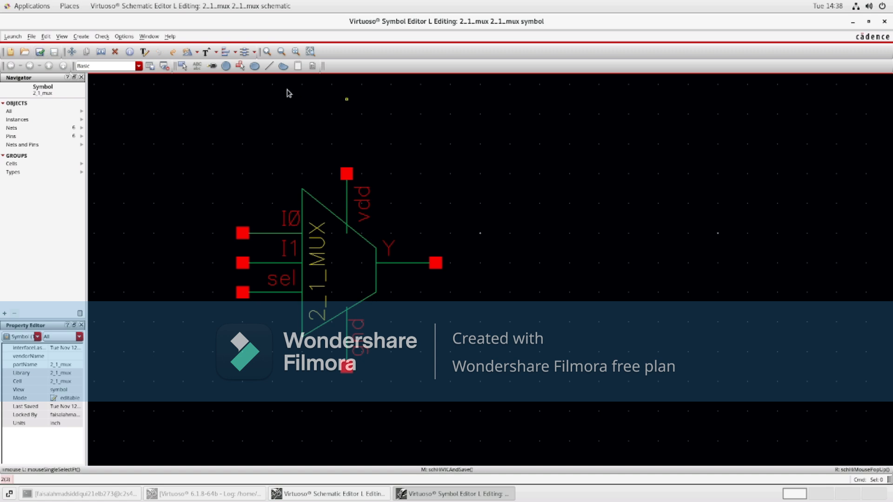
# Step: Close the symbol editor and create a new schematic cell named 2_1_mux_TEST in the 2_1_mux library
pyautogui.click(883, 22)
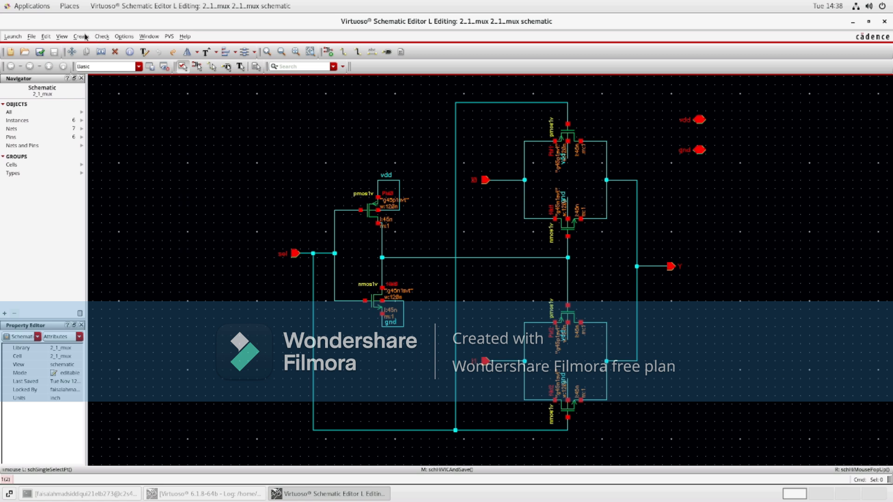
pyautogui.click(31, 37)
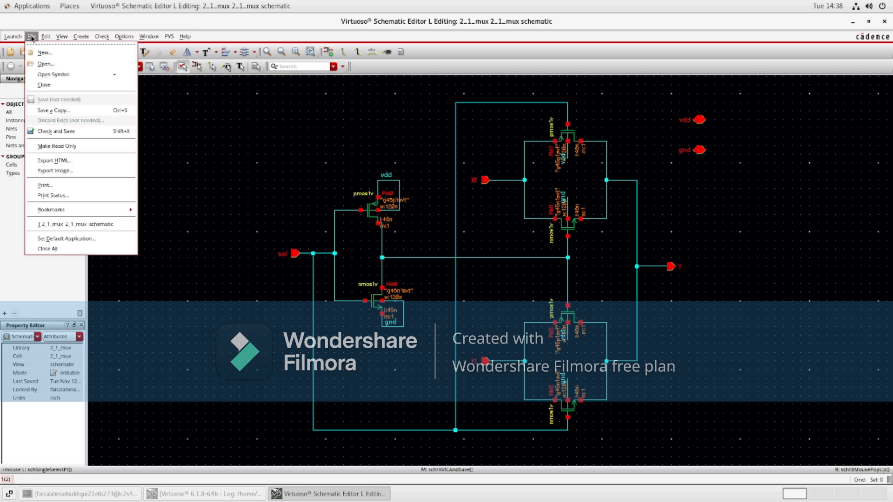
pyautogui.click(43, 53)
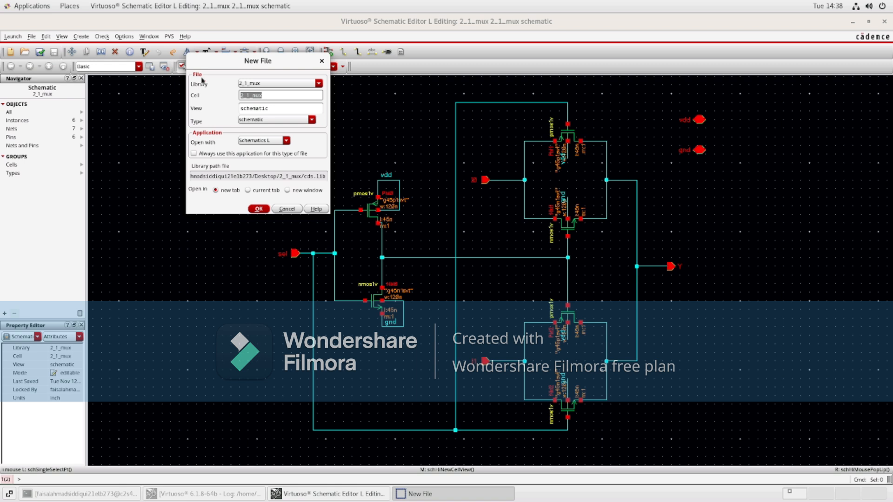
pyautogui.click(281, 96)
pyautogui.click(311, 120)
pyautogui.click(310, 120)
pyautogui.click(259, 210)
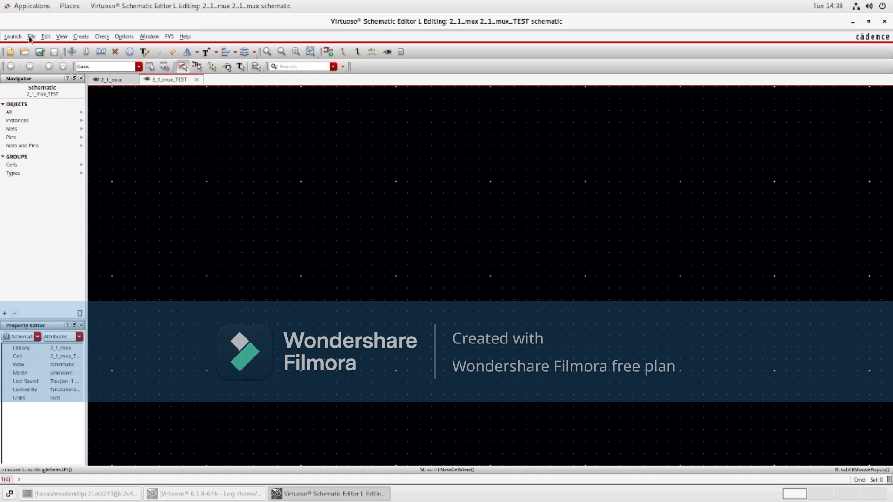
pyautogui.click(8, 38)
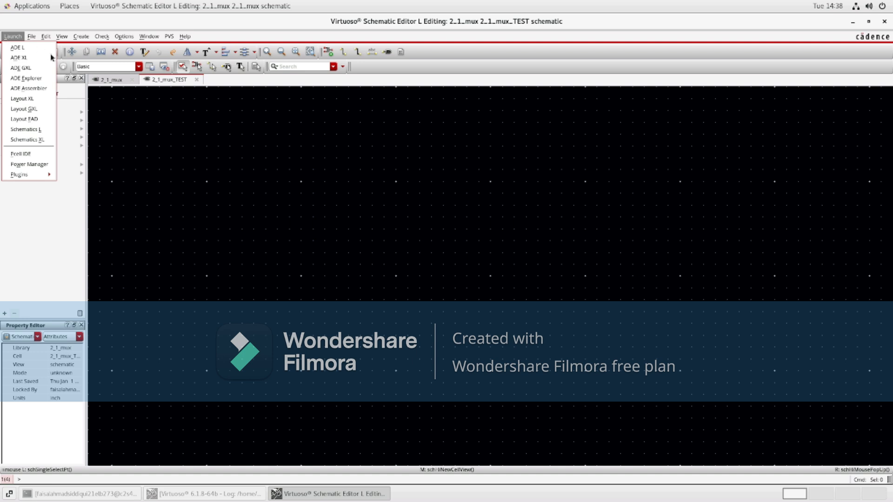
pyautogui.press('Right')
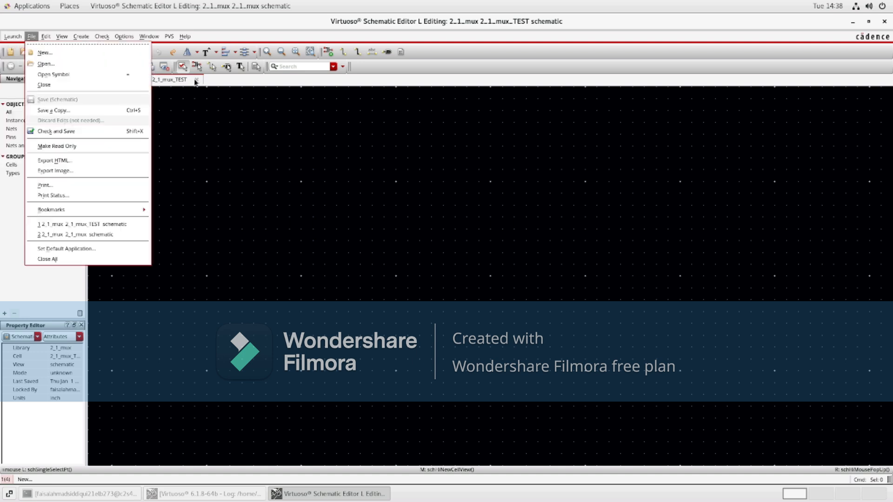
pyautogui.press('Right')
pyautogui.press('Right')
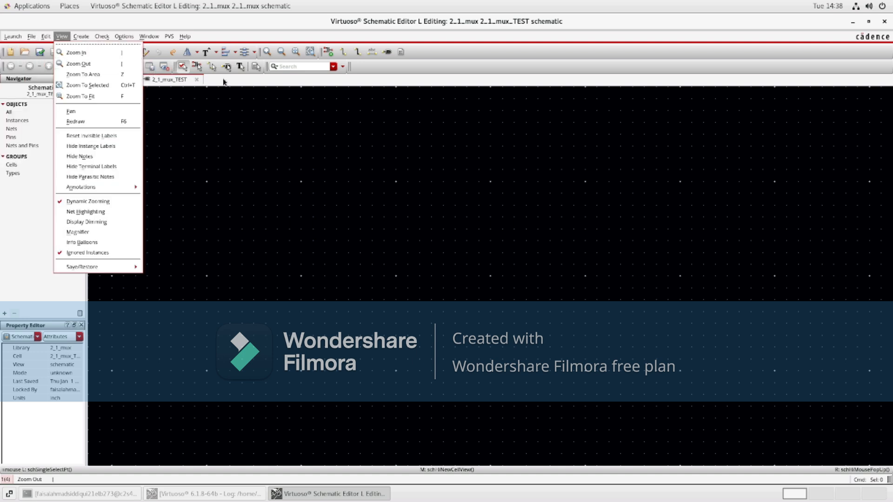
pyautogui.click(199, 121)
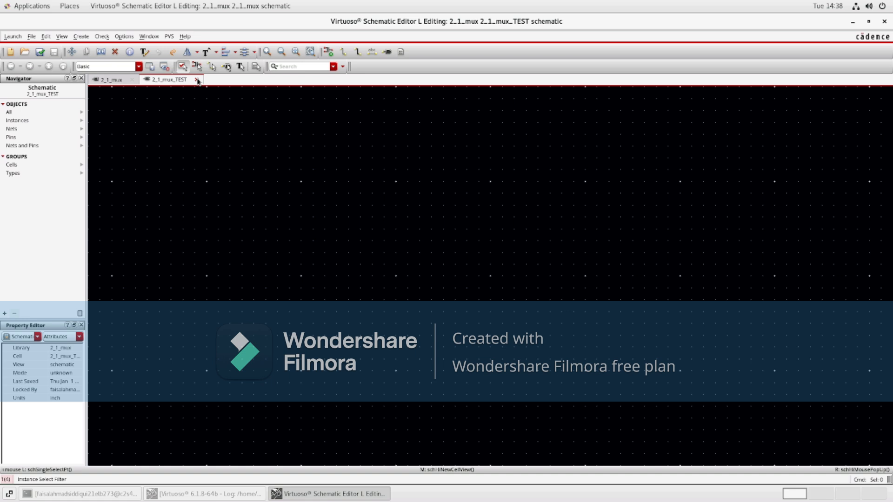
# Step: Place an instance of the 2_1_mux symbol from the 2_1_mux library into the test schematic and fit the view
pyautogui.click(325, 51)
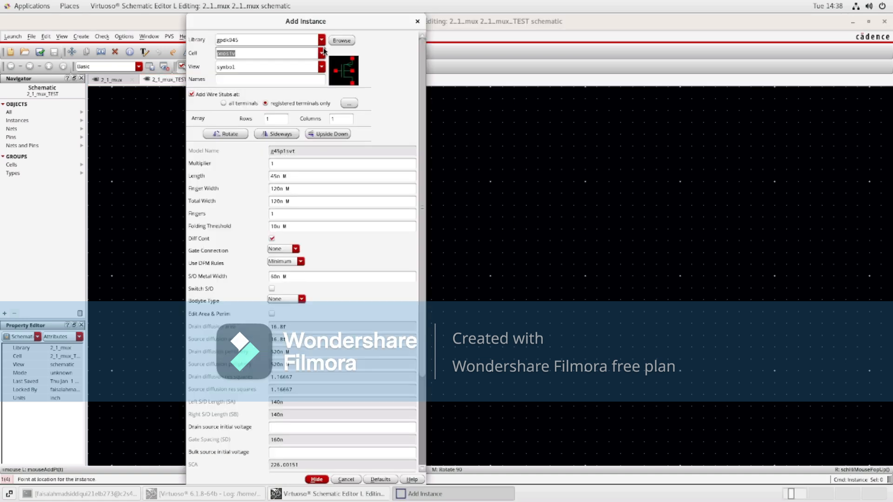
pyautogui.click(321, 53)
pyautogui.click(321, 55)
pyautogui.click(341, 40)
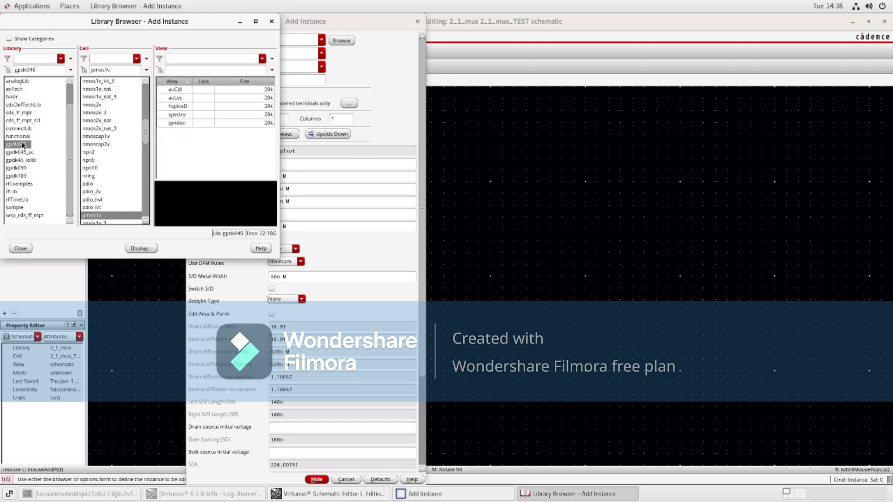
pyautogui.scroll(1, 23, 93)
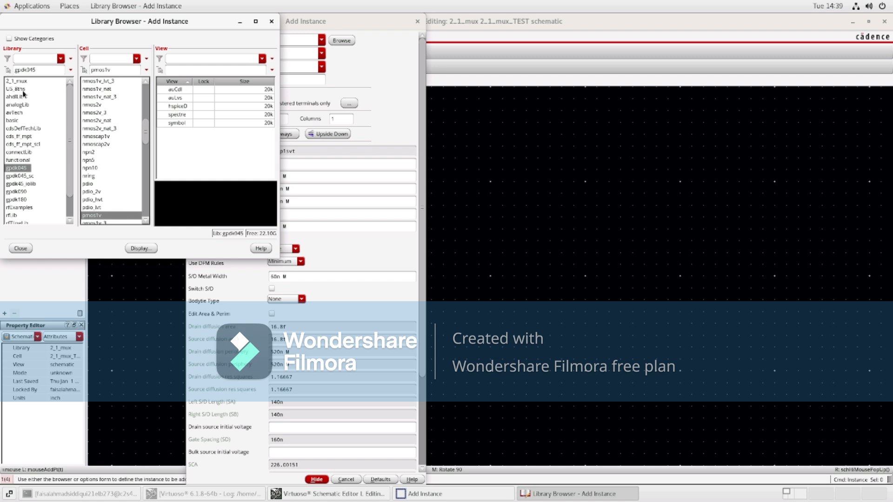
pyautogui.click(22, 81)
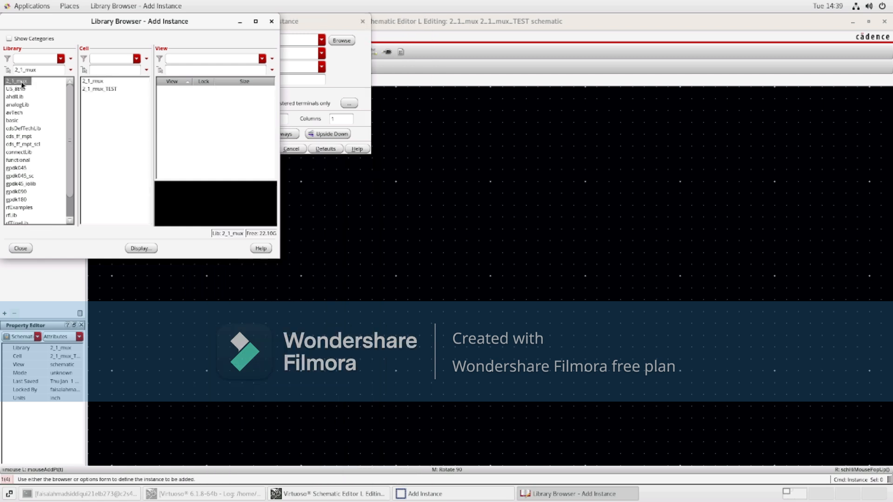
pyautogui.click(99, 83)
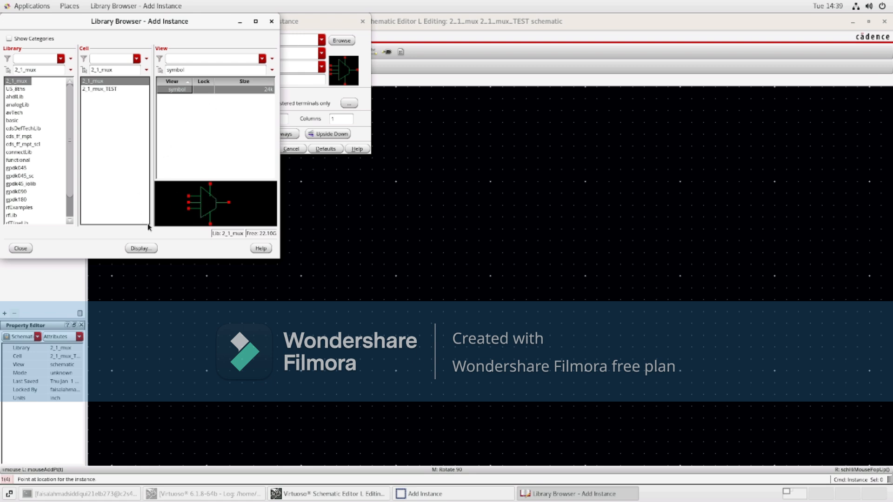
pyautogui.click(22, 247)
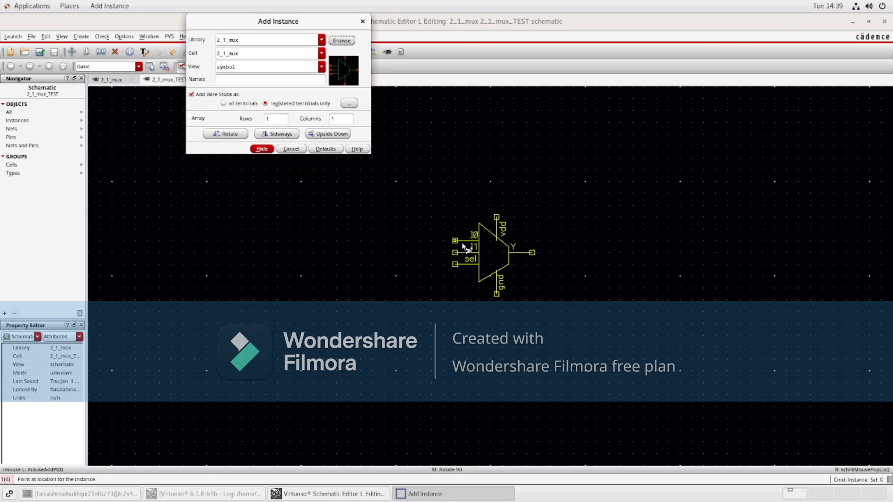
pyautogui.click(476, 232)
pyautogui.click(476, 233)
pyautogui.press('Escape')
pyautogui.press('f')
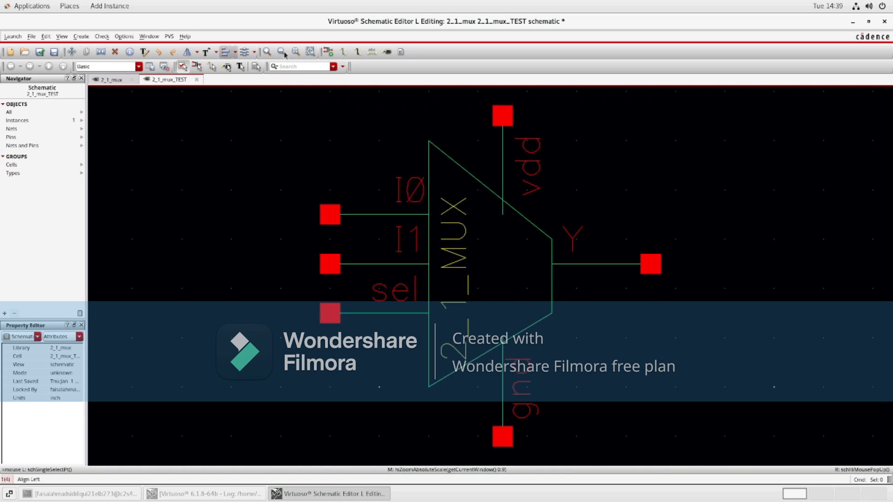
pyautogui.click(328, 52)
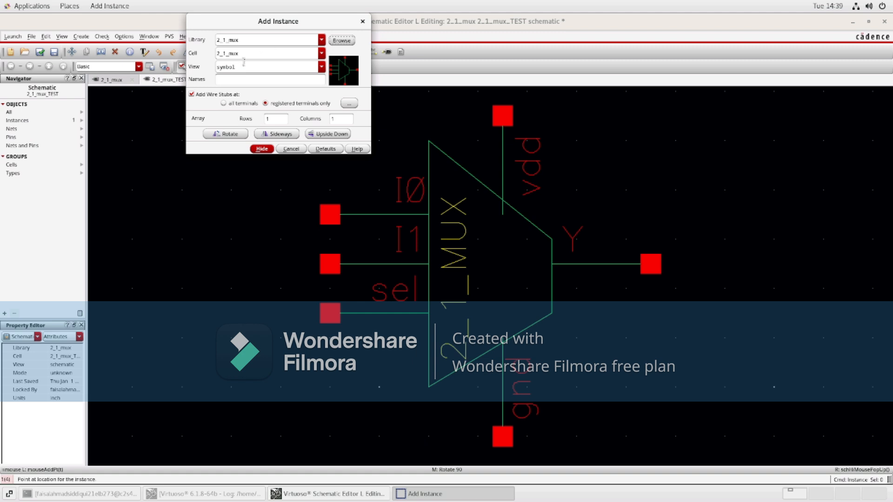
pyautogui.click(342, 40)
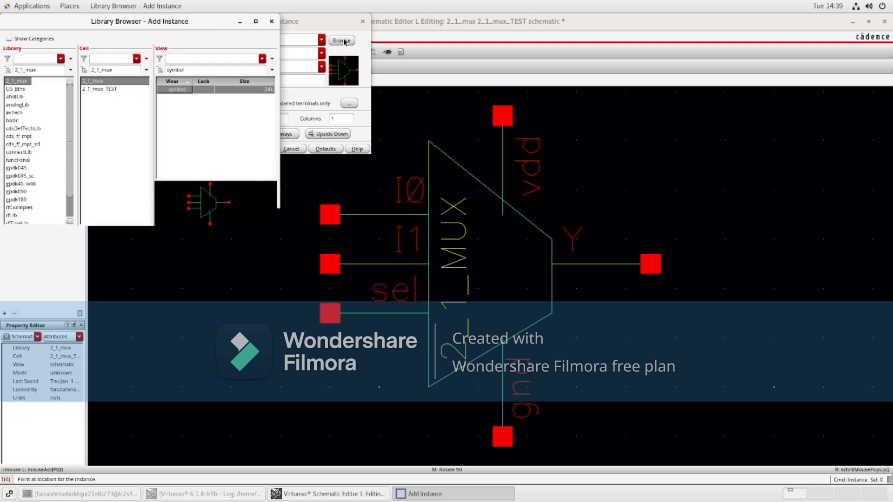
pyautogui.moveTo(114, 68); pyautogui.dragTo(89, 68)
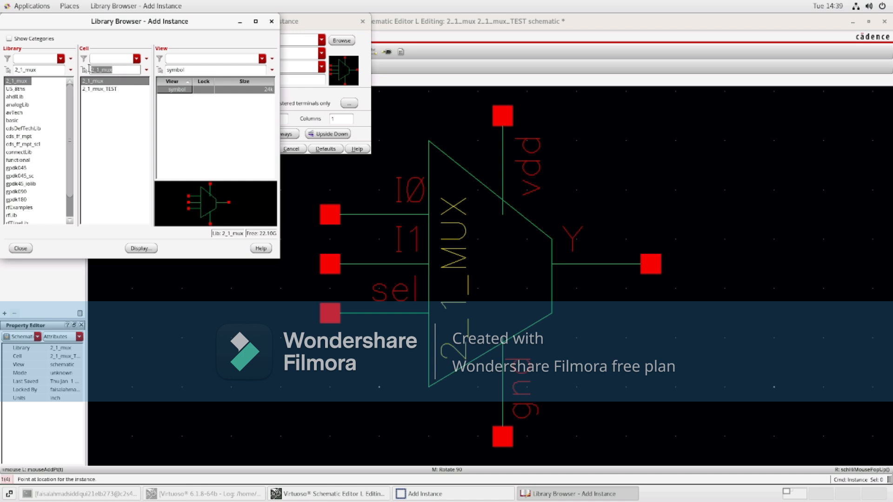
pyautogui.click(19, 105)
pyautogui.click(100, 69)
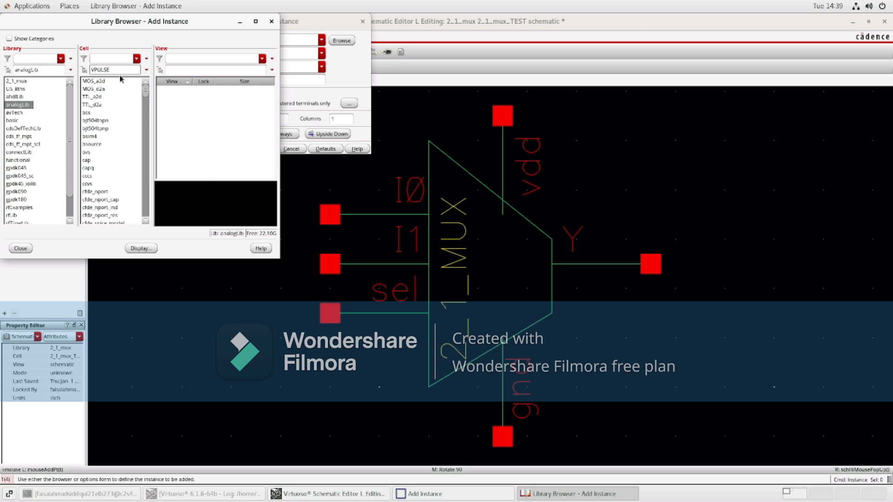
pyautogui.write('vpul')
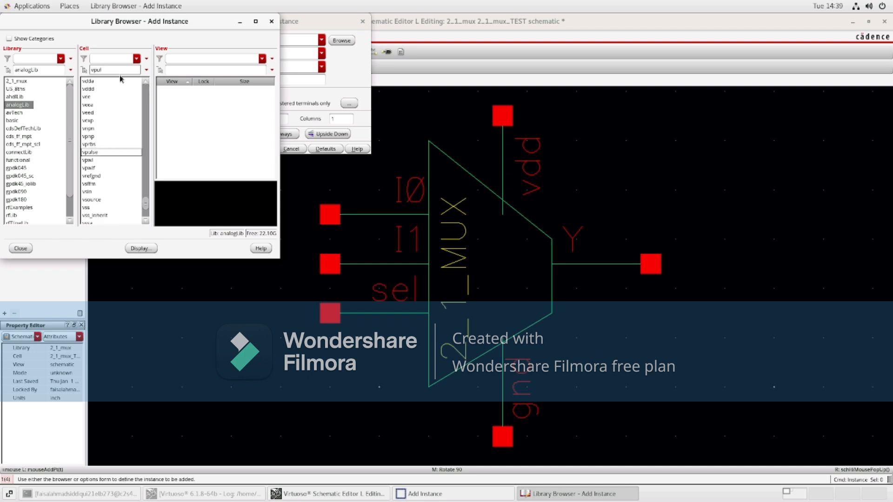
pyautogui.press('Return')
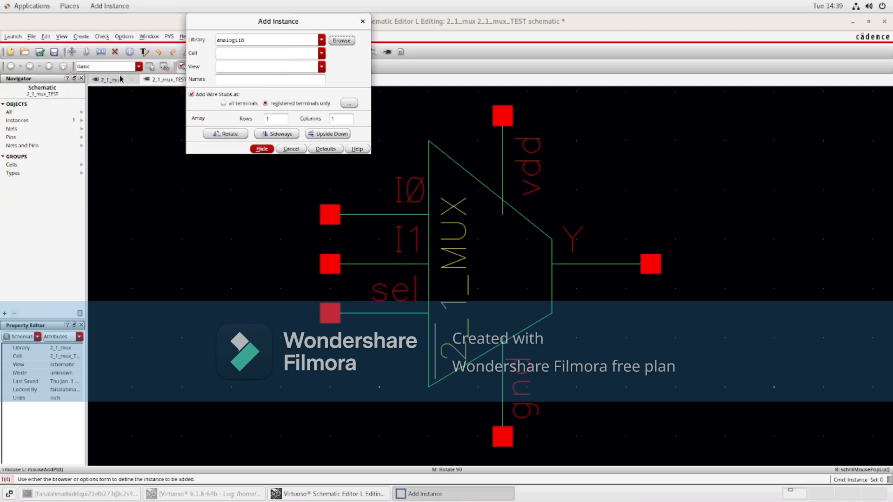
pyautogui.click(262, 149)
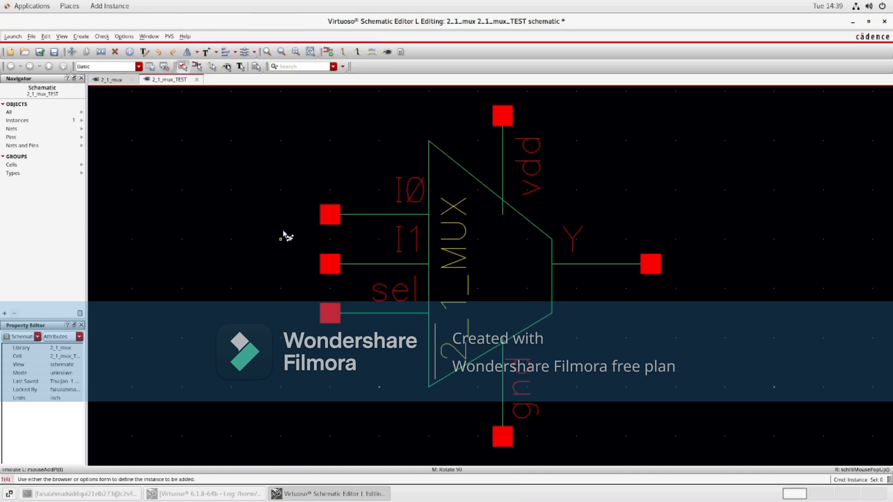
pyautogui.press('Escape')
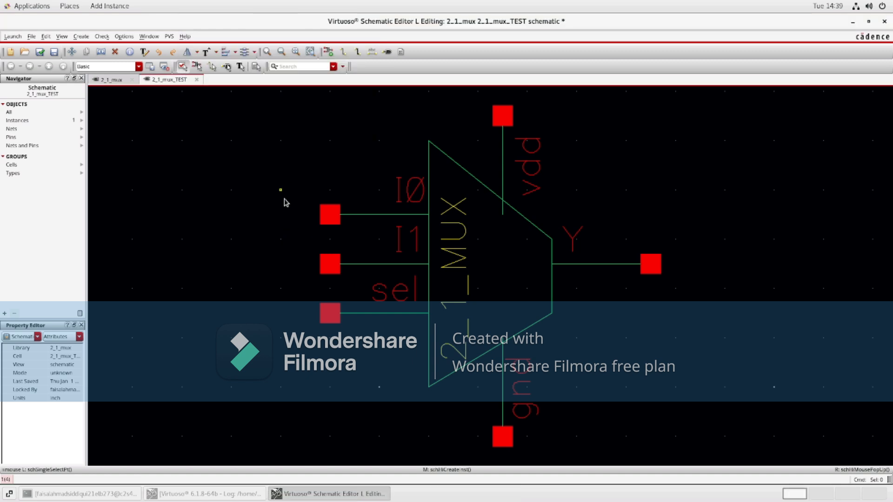
# Step: Start adding another instance and choose the vpulse symbol from analogLib in the library browser
pyautogui.click(331, 51)
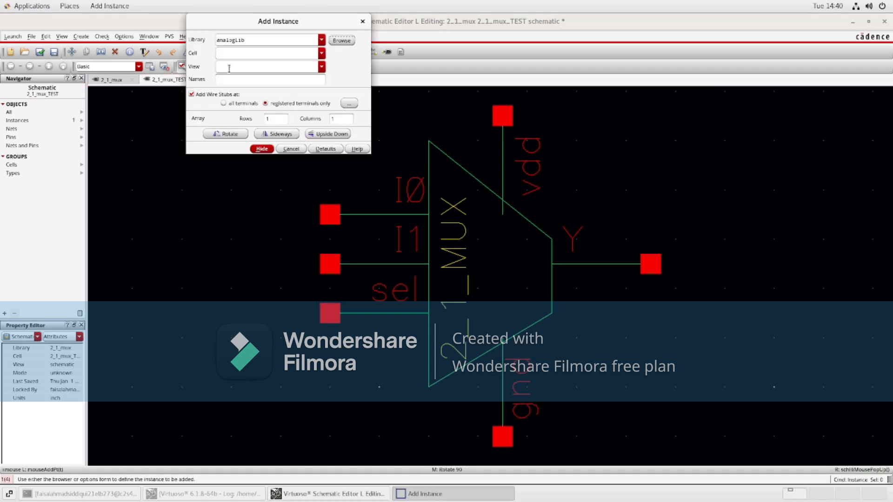
pyautogui.click(333, 42)
pyautogui.click(124, 70)
pyautogui.write('vpulse')
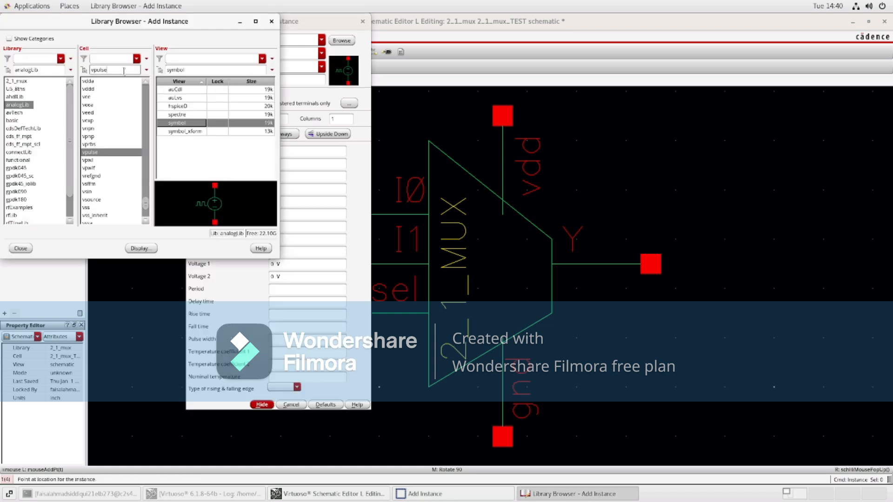
pyautogui.click(103, 155)
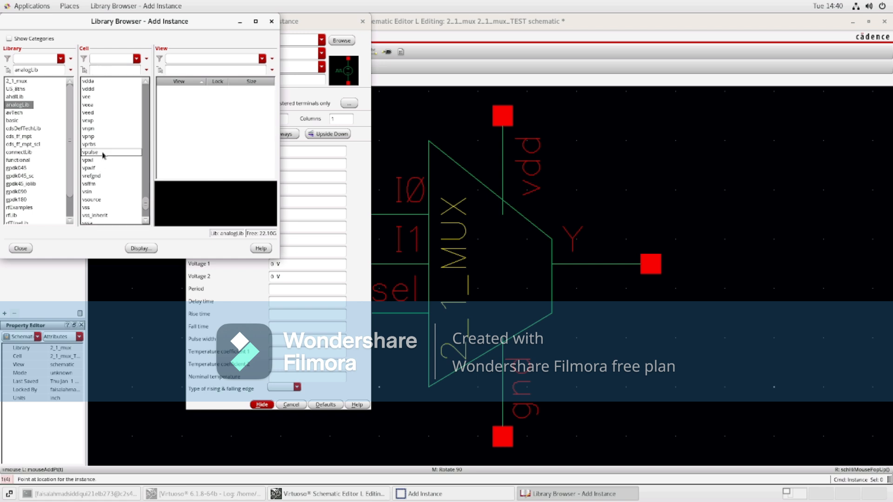
pyautogui.click(103, 153)
pyautogui.click(26, 248)
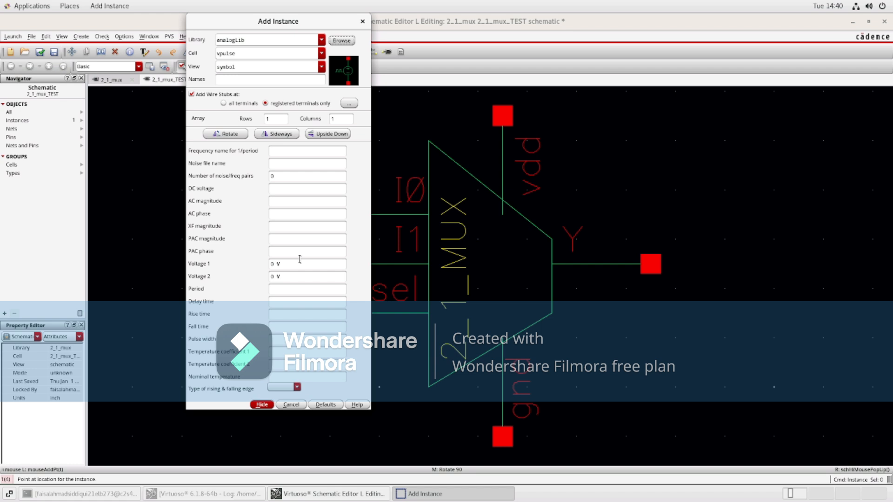
# Step: Set the vpulse source's Voltage 2 to 1V and its Period to 10n, leaving rise time empty
pyautogui.click(275, 276)
pyautogui.write('1V')
pyautogui.click(278, 313)
pyautogui.write('10n')
pyautogui.click(279, 326)
pyautogui.click(277, 315)
pyautogui.write('0')
pyautogui.click(279, 327)
pyautogui.click(278, 290)
pyautogui.write('10')
pyautogui.moveTo(291, 314); pyautogui.dragTo(271, 314)
pyautogui.press('BackSpace')
pyautogui.click(278, 337)
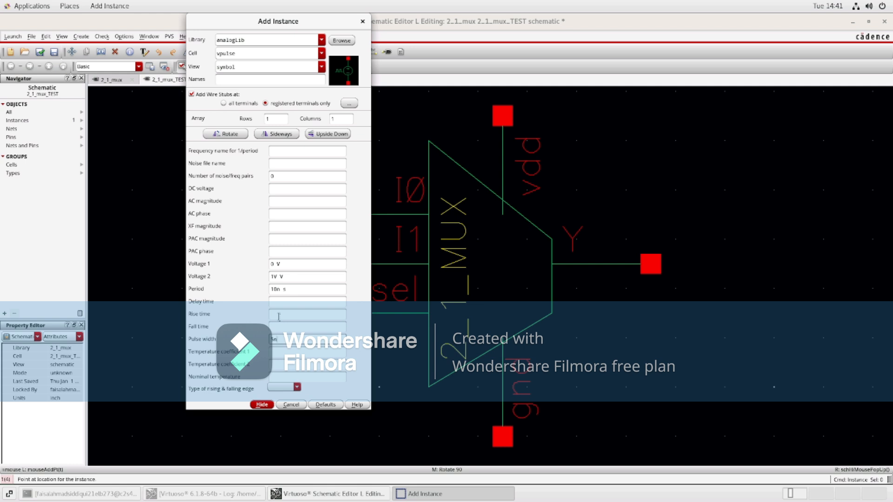
# Step: Set the vpulse source's fall time to 0.1n and close the instance options form
pyautogui.click(279, 316)
pyautogui.click(283, 302)
pyautogui.click(285, 327)
pyautogui.write('0.1n')
pyautogui.click(262, 404)
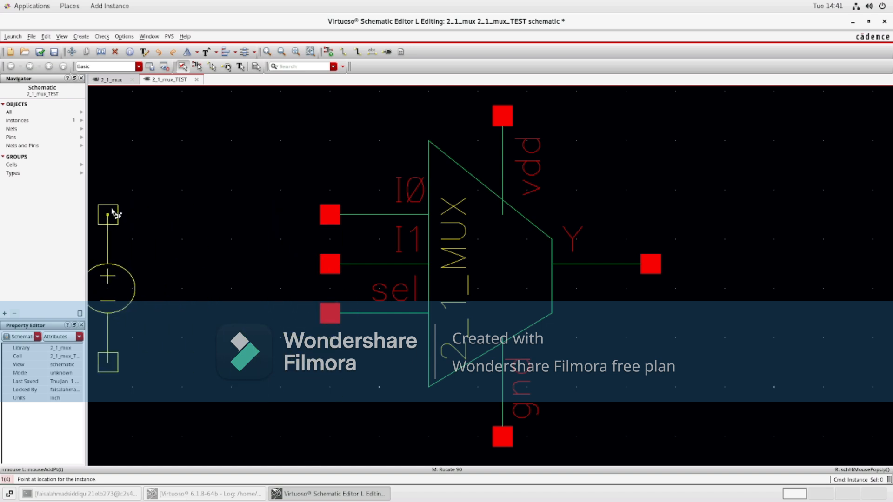
# Step: Place three vpulse sources to the left of the mux symbol
pyautogui.click(113, 213)
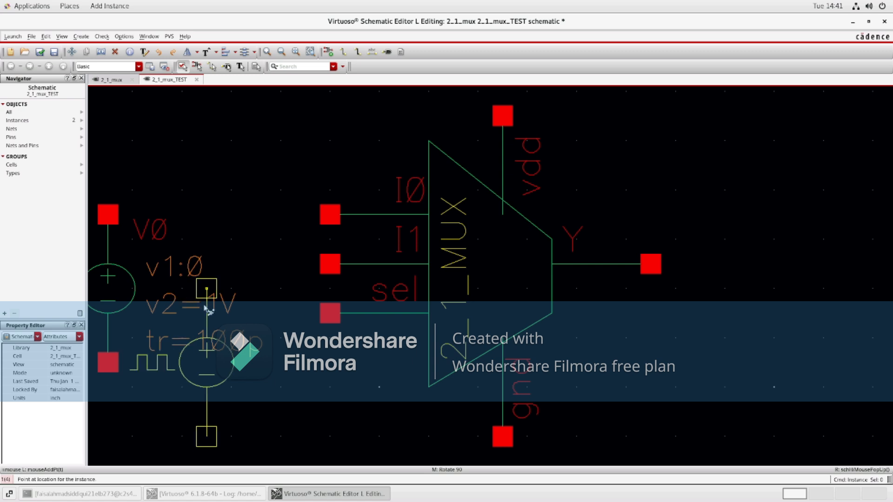
pyautogui.click(207, 348)
pyautogui.click(354, 411)
pyautogui.press('Escape')
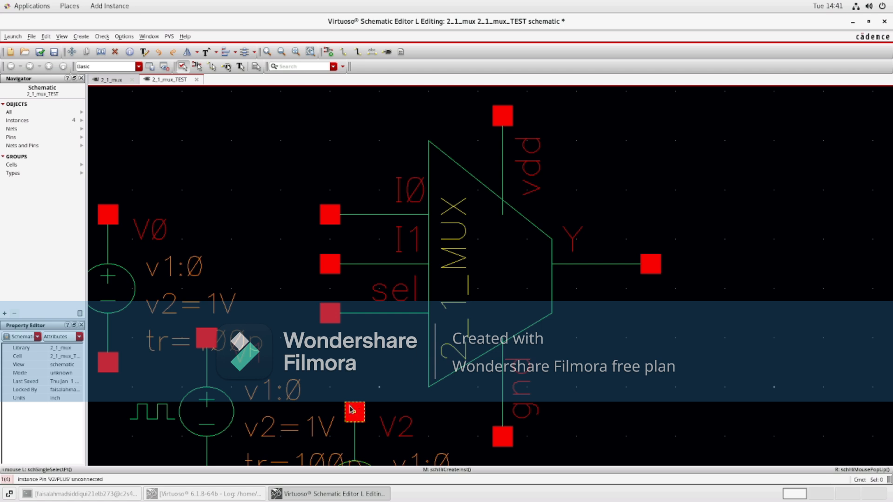
# Step: Move the first two pulse sources further left, away from the mux
pyautogui.press('f')
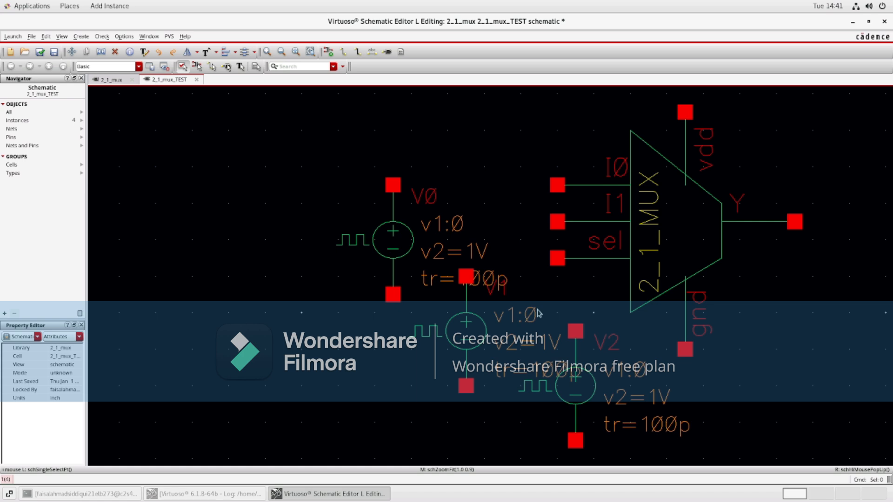
pyautogui.moveTo(321, 131); pyautogui.dragTo(516, 406)
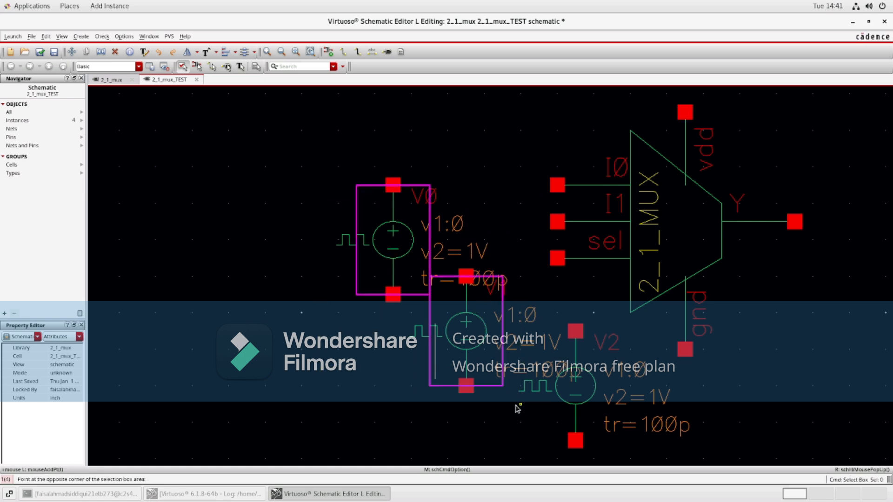
pyautogui.click(72, 51)
pyautogui.moveTo(460, 289); pyautogui.dragTo(375, 223)
pyautogui.moveTo(337, 130); pyautogui.dragTo(548, 409)
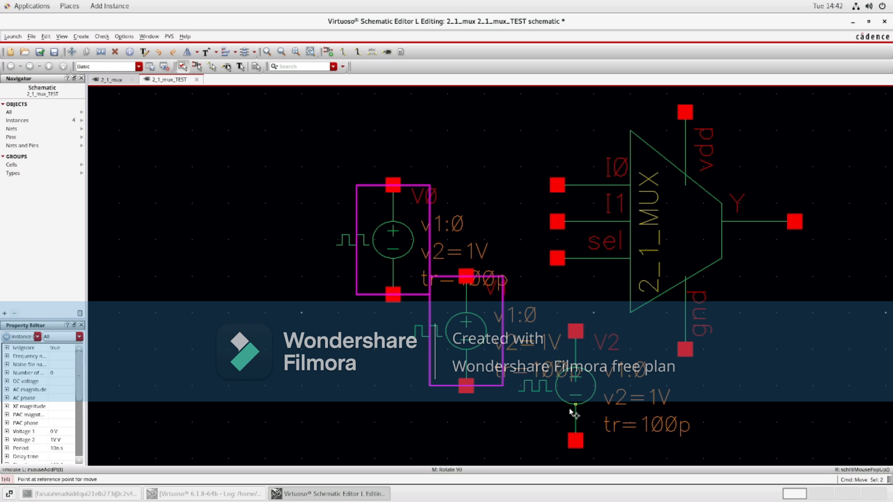
pyautogui.click(575, 411)
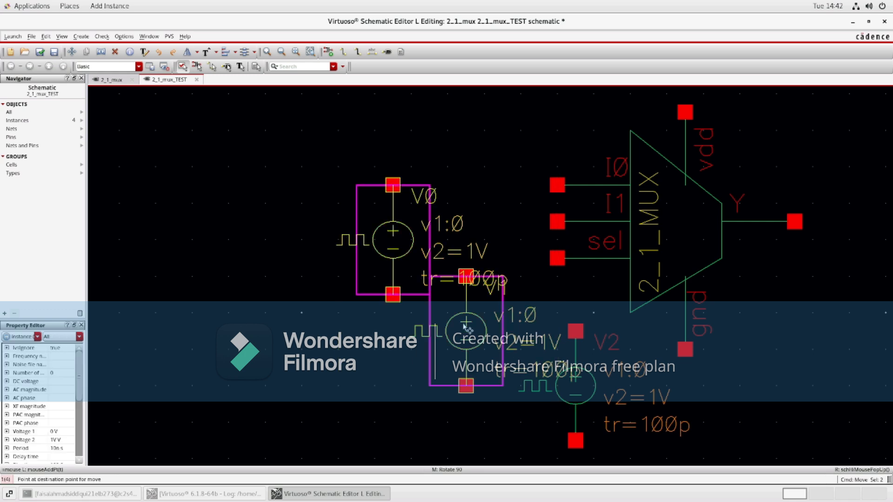
pyautogui.click(249, 301)
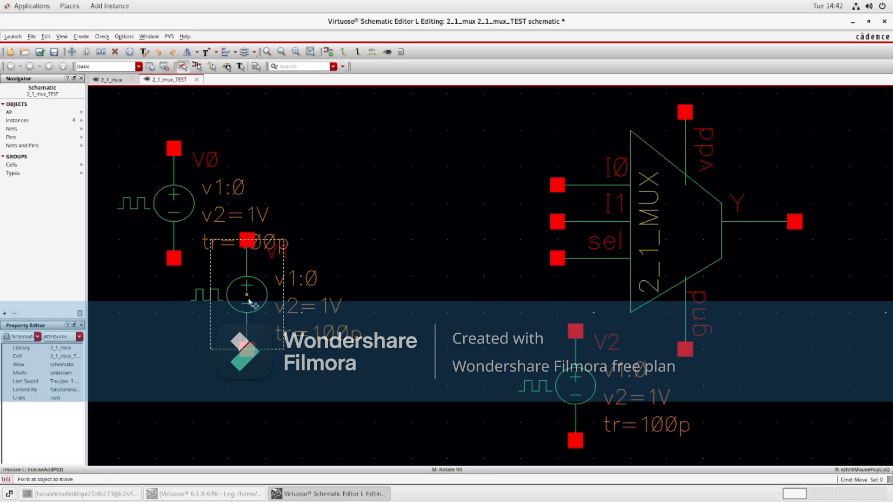
# Step: Move the third pulse source below and left, next to the other two sources
pyautogui.moveTo(539, 294); pyautogui.dragTo(615, 460)
pyautogui.press('m')
pyautogui.click(554, 364)
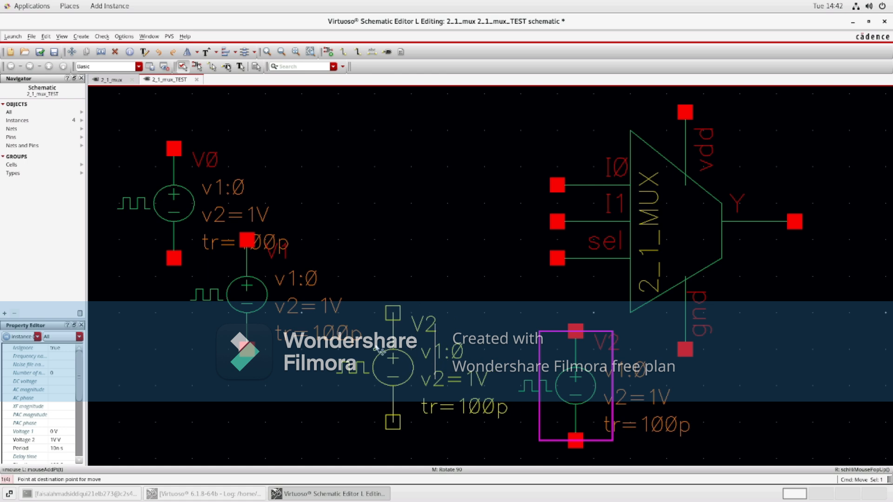
pyautogui.click(380, 352)
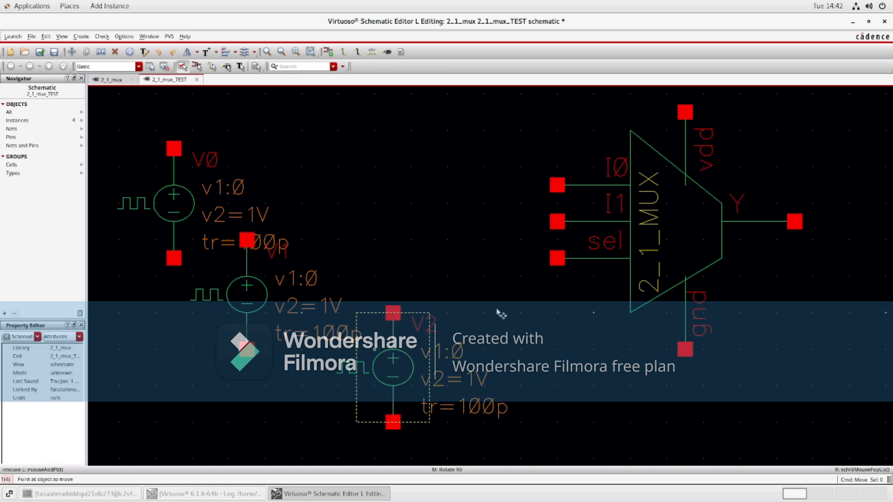
# Step: Place analogLib gnd symbols under each pulse source, below the mux gnd pin, and one to the mux's upper right
pyautogui.click(328, 51)
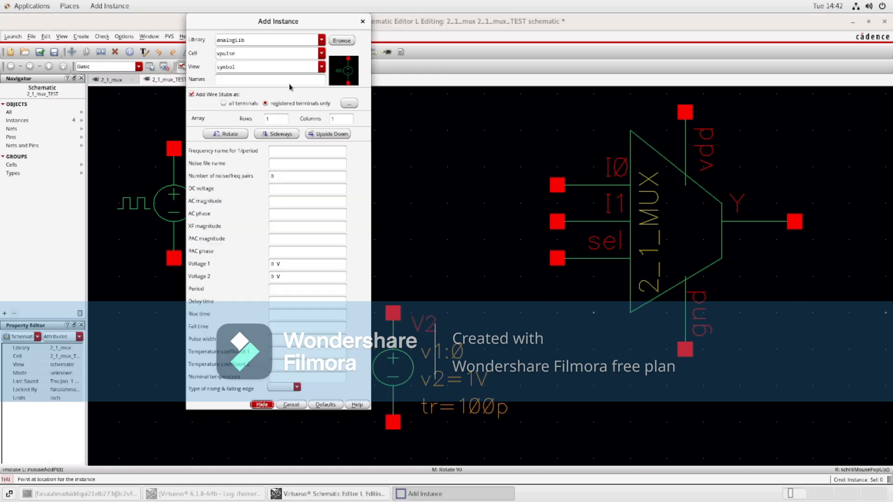
pyautogui.moveTo(243, 53); pyautogui.dragTo(202, 56)
pyautogui.write('gnd')
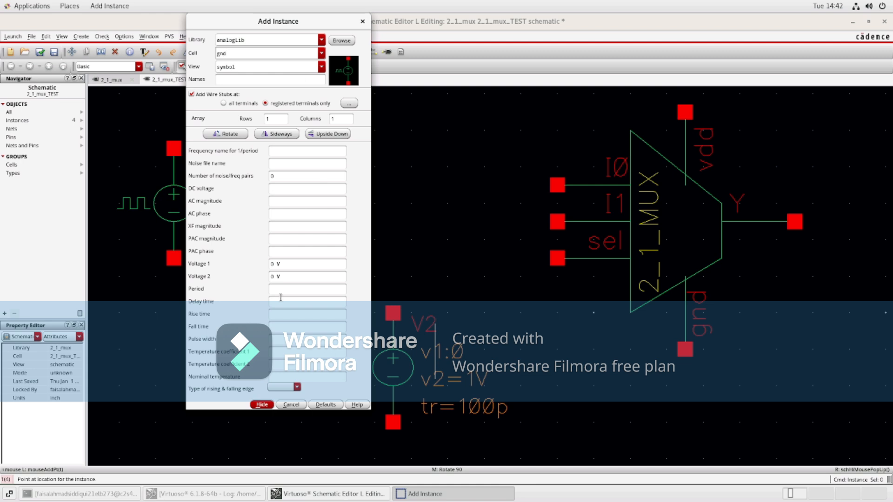
pyautogui.click(263, 404)
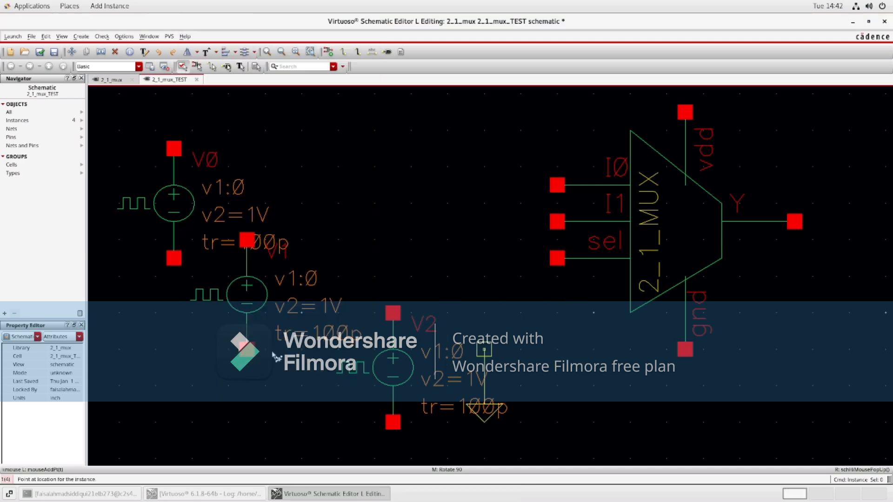
pyautogui.click(174, 260)
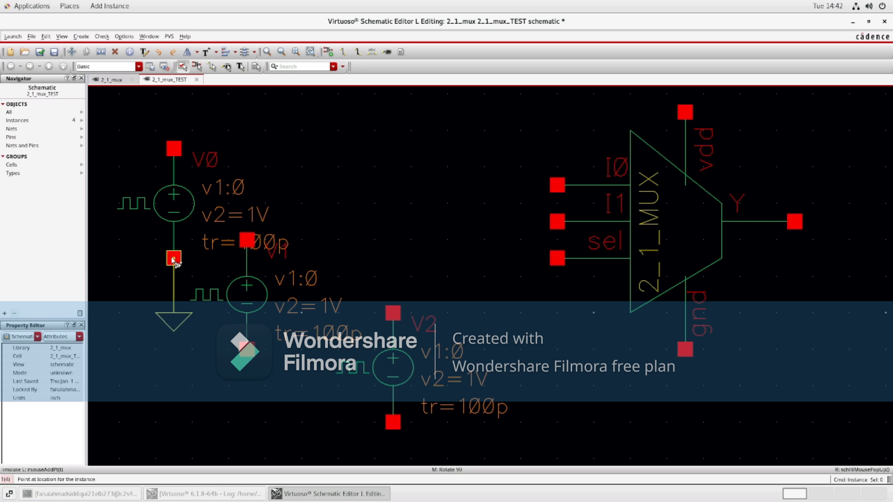
pyautogui.click(246, 346)
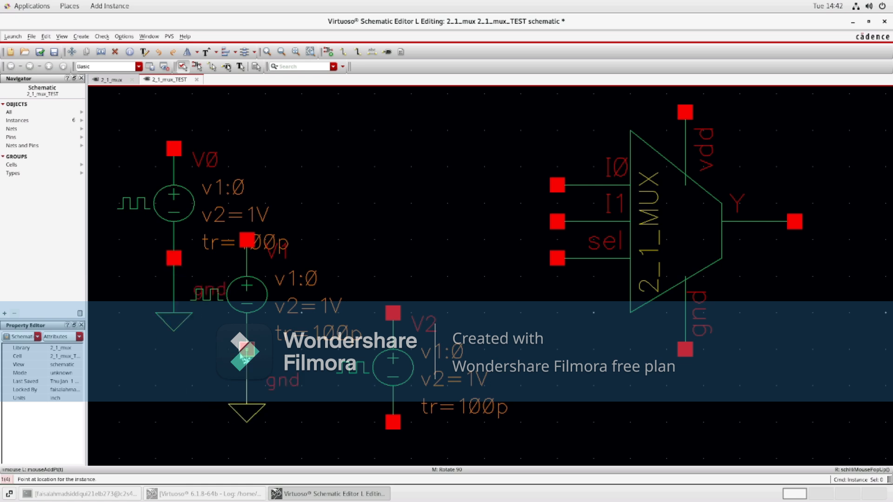
pyautogui.click(392, 423)
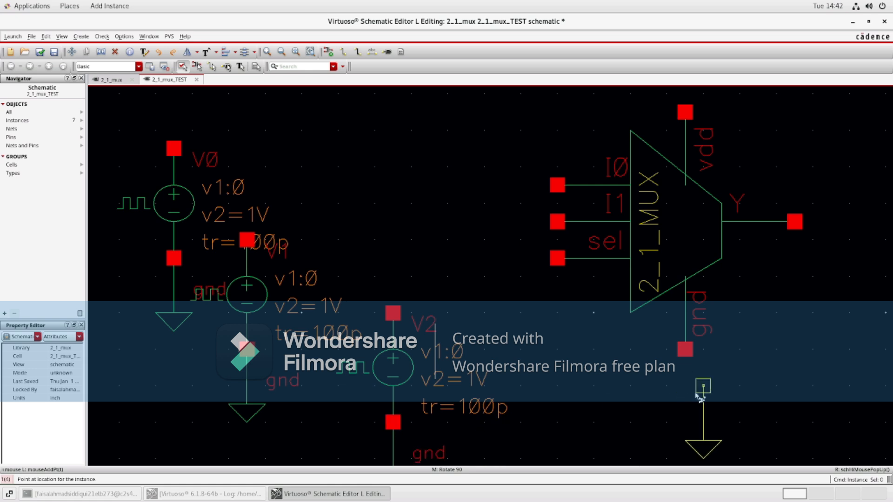
pyautogui.click(683, 405)
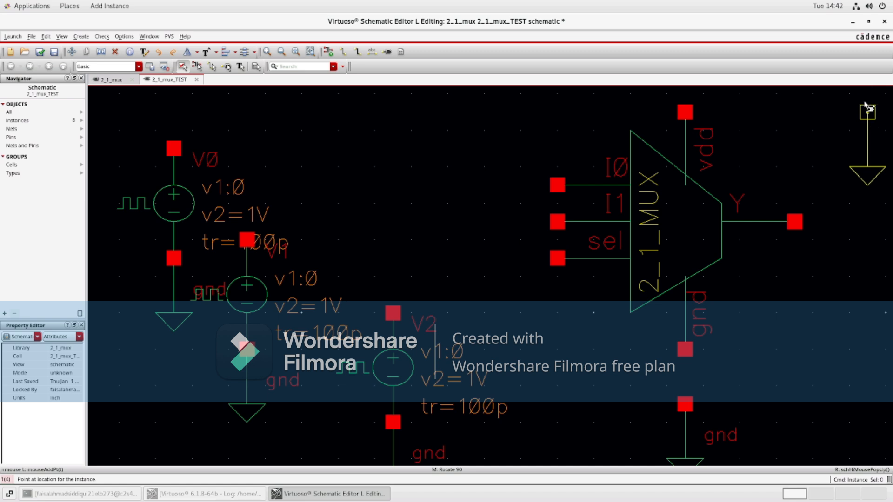
pyautogui.click(866, 110)
pyautogui.scroll(-2, 865, 109)
pyautogui.press('Escape')
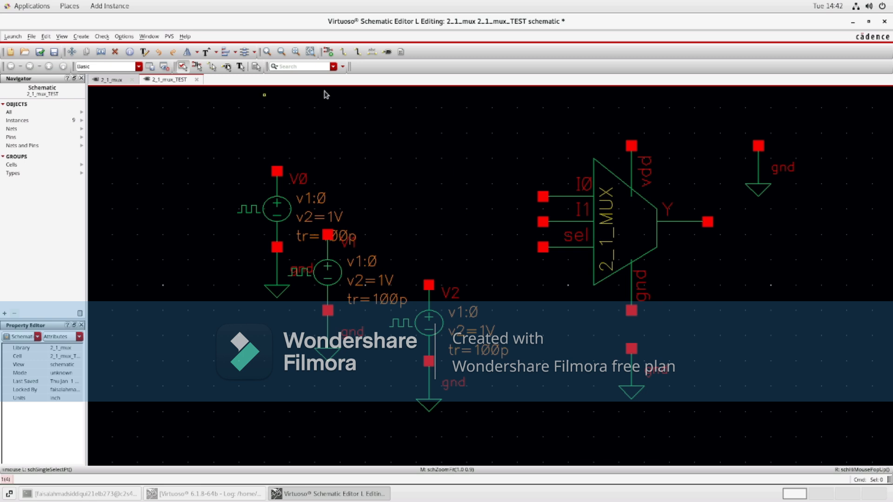
# Step: Wire the three pulse sources to the mux I0, I1 and sel pins, and the mux gnd pin to ground
pyautogui.press('w')
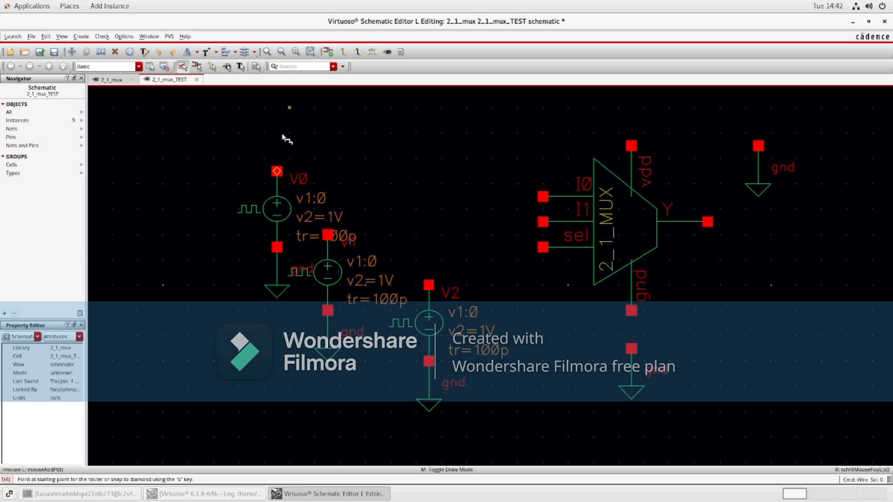
pyautogui.click(277, 171)
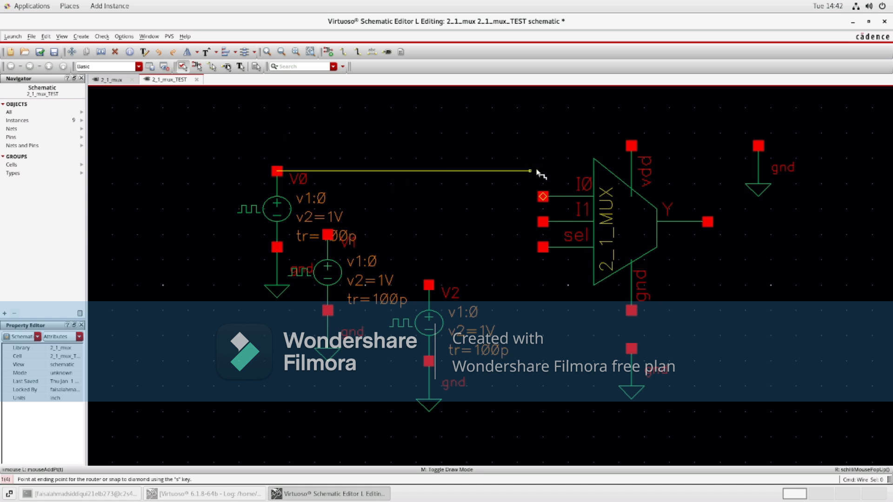
pyautogui.click(543, 196)
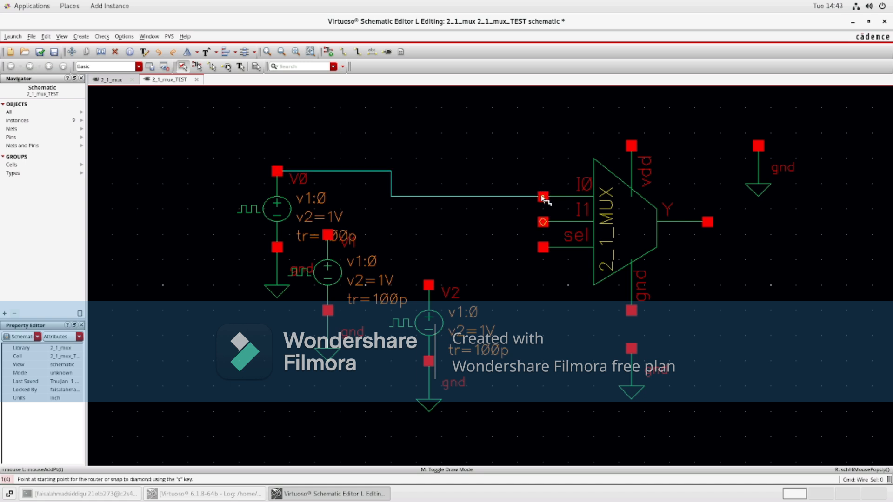
pyautogui.click(329, 235)
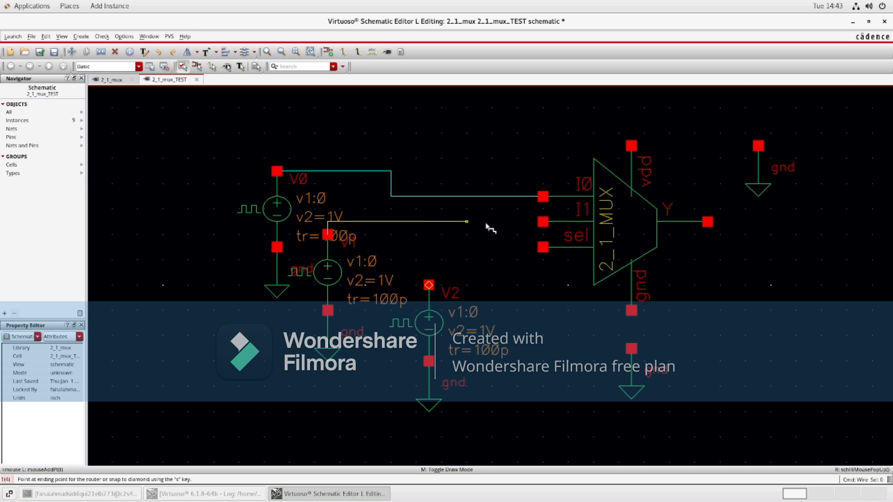
pyautogui.click(542, 221)
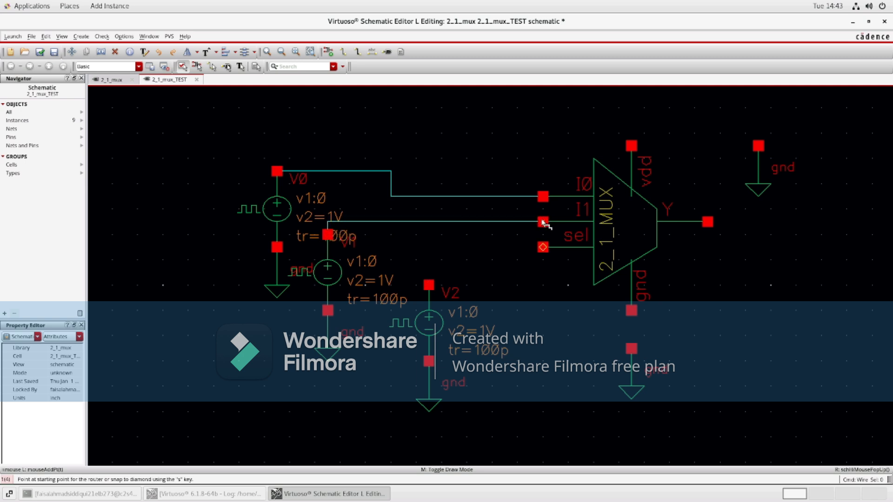
pyautogui.click(429, 284)
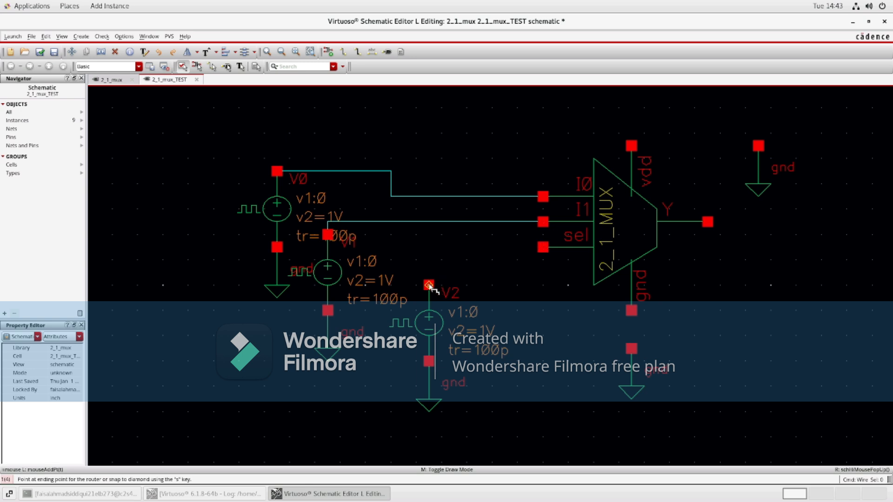
pyautogui.click(542, 246)
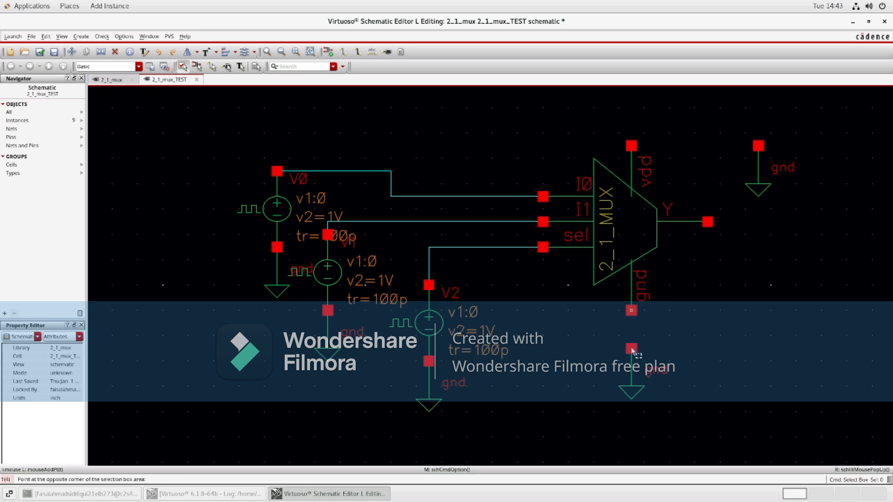
pyautogui.click(631, 310)
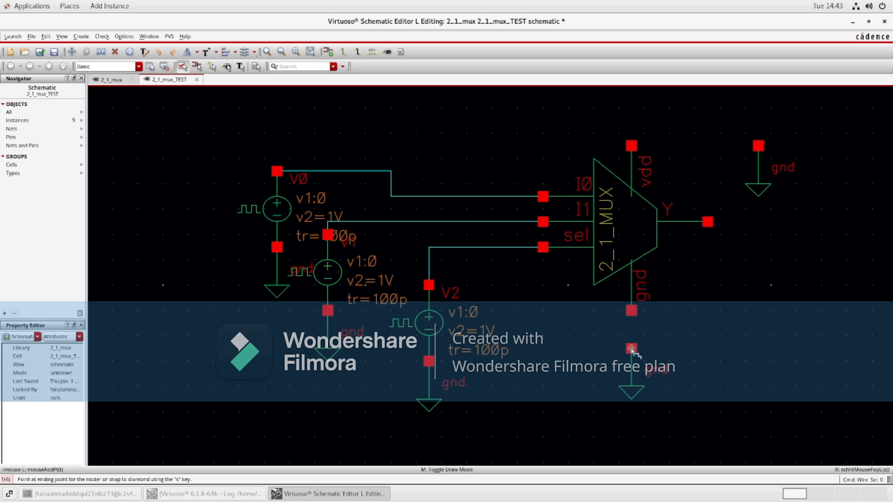
pyautogui.click(632, 321)
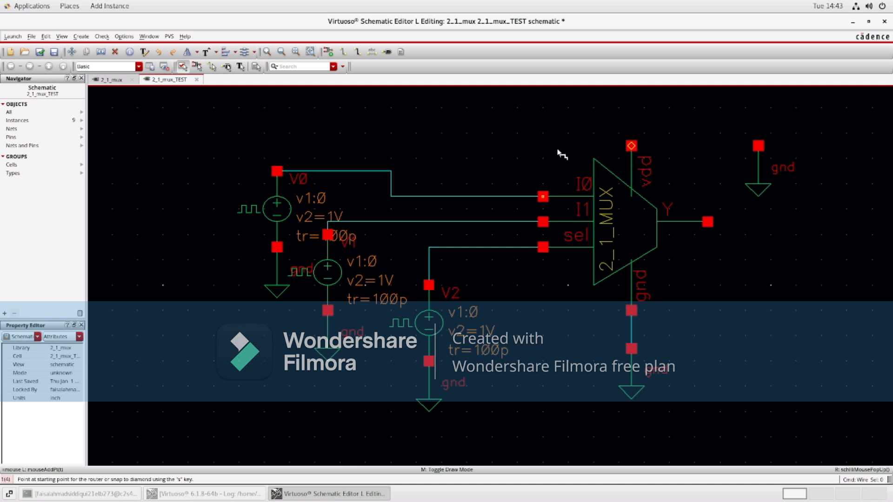
pyautogui.press('Escape')
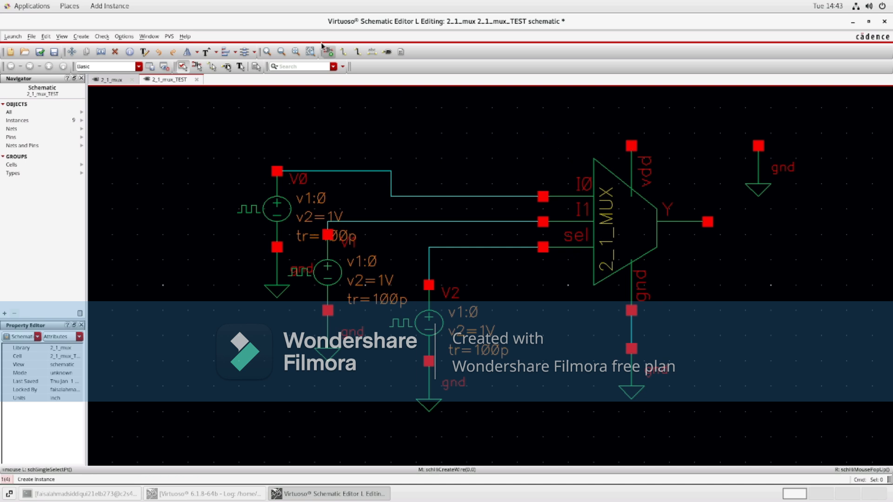
# Step: Place an analogLib vdc source near the mux's vdd pin and fit the view
pyautogui.click(332, 49)
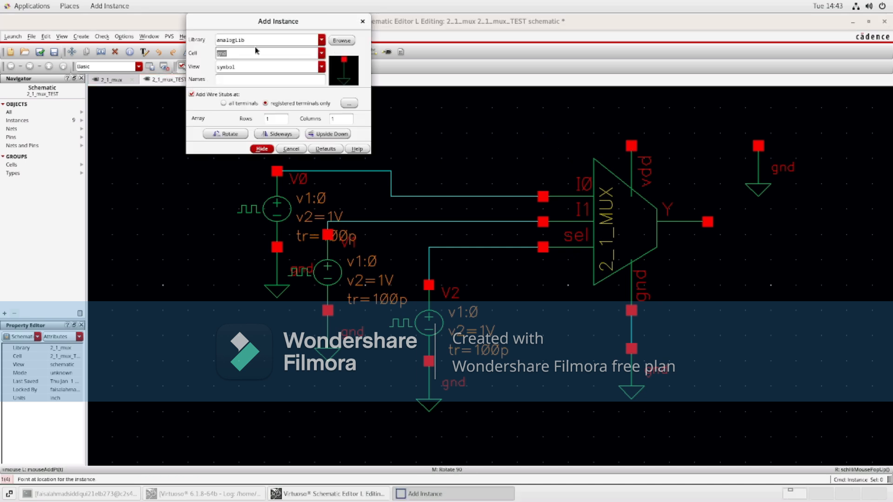
pyautogui.write('vdc')
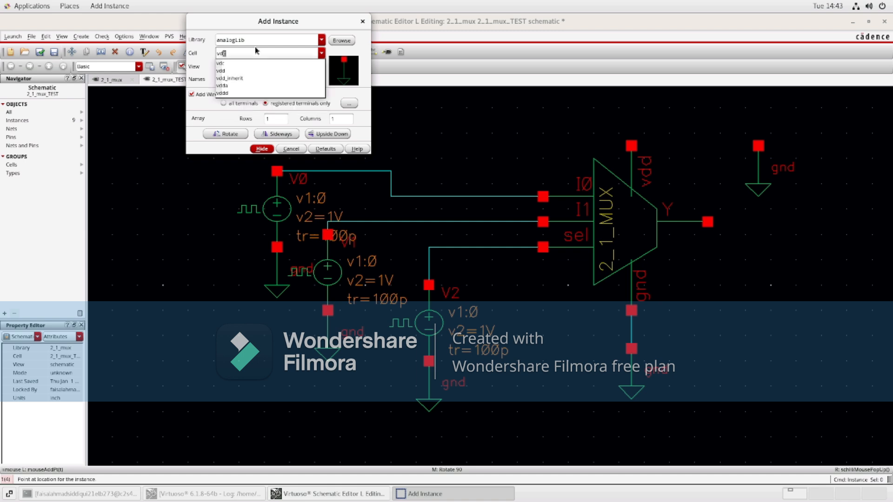
pyautogui.press('Tab')
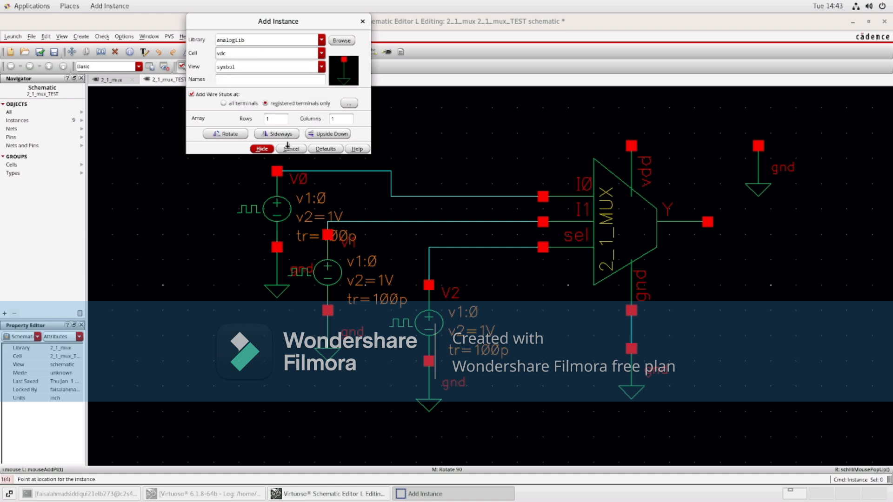
pyautogui.click(262, 149)
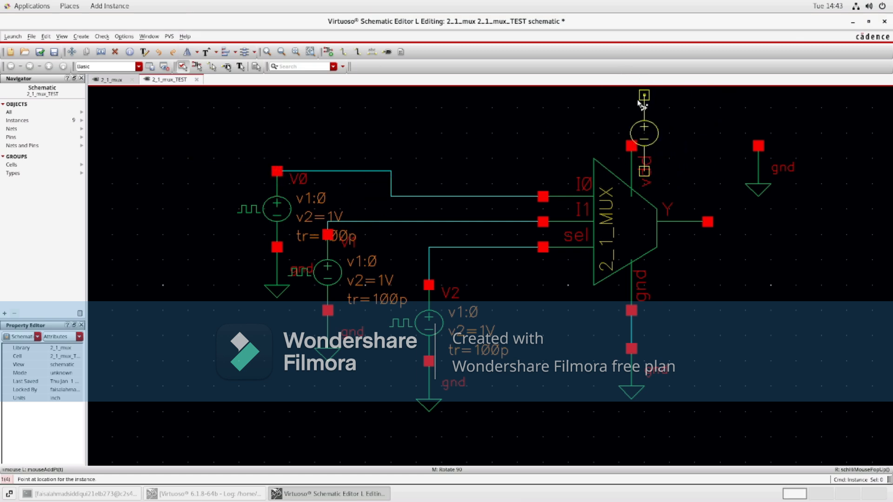
pyautogui.click(681, 95)
pyautogui.press('f')
pyautogui.press('Escape')
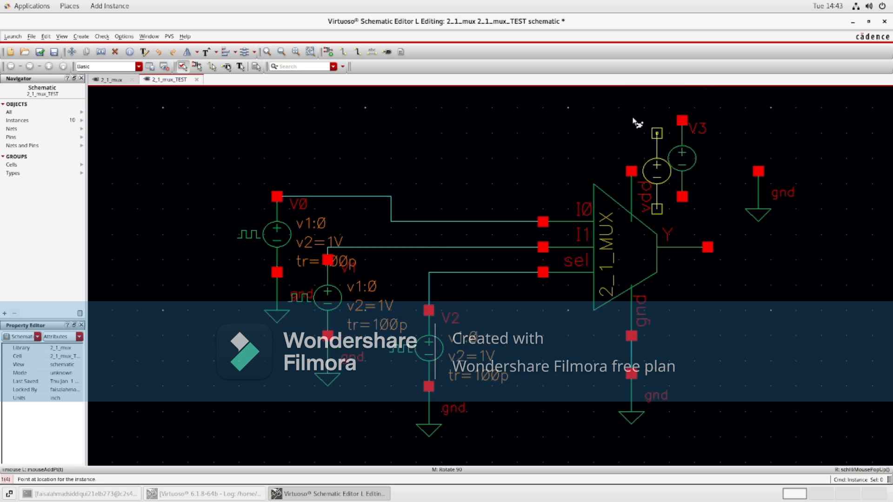
# Step: Move the vdc source so its negative terminal sits on the mux vdd pin
pyautogui.click(681, 156)
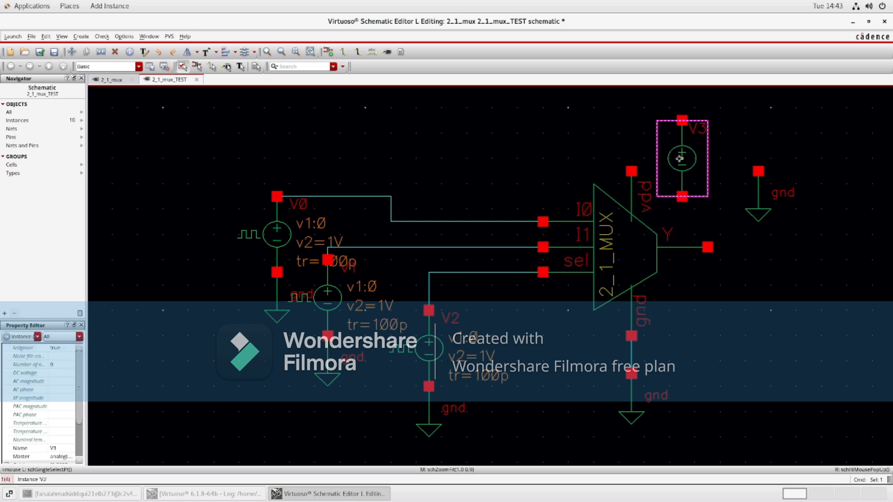
pyautogui.click(73, 52)
pyautogui.click(687, 143)
pyautogui.click(636, 92)
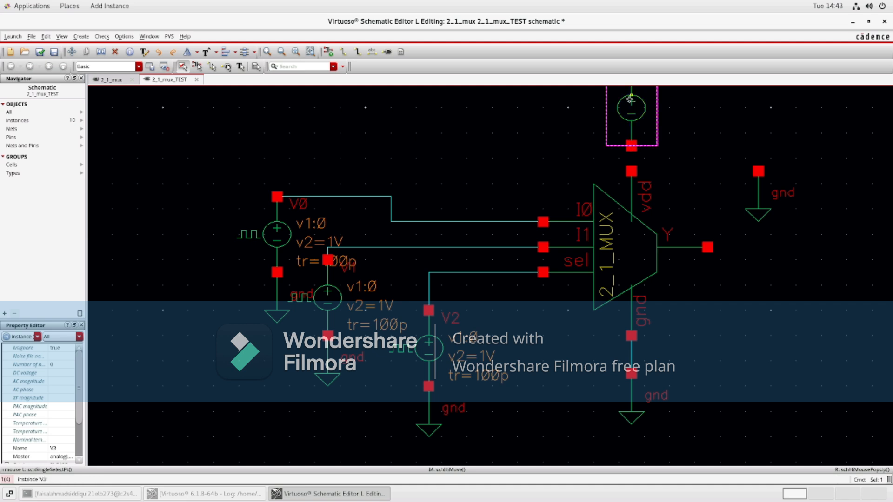
# Step: Move the upper-right ground symbol slightly to the right
pyautogui.click(767, 199)
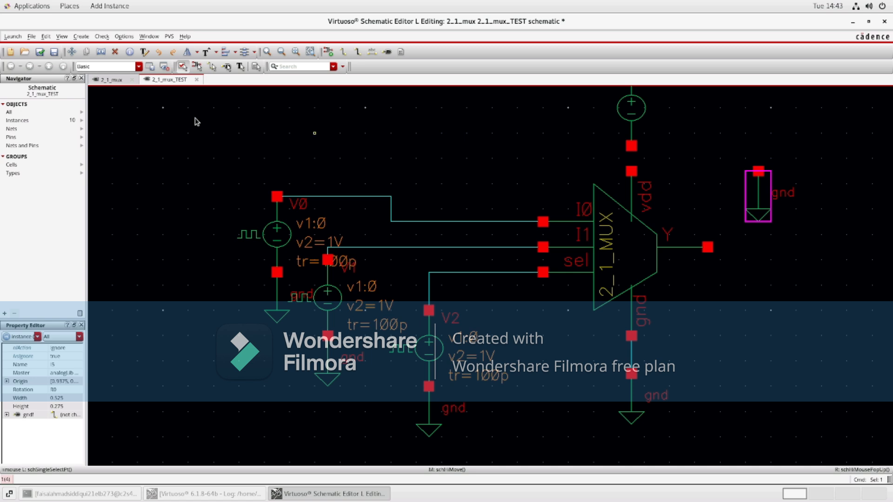
pyautogui.click(71, 52)
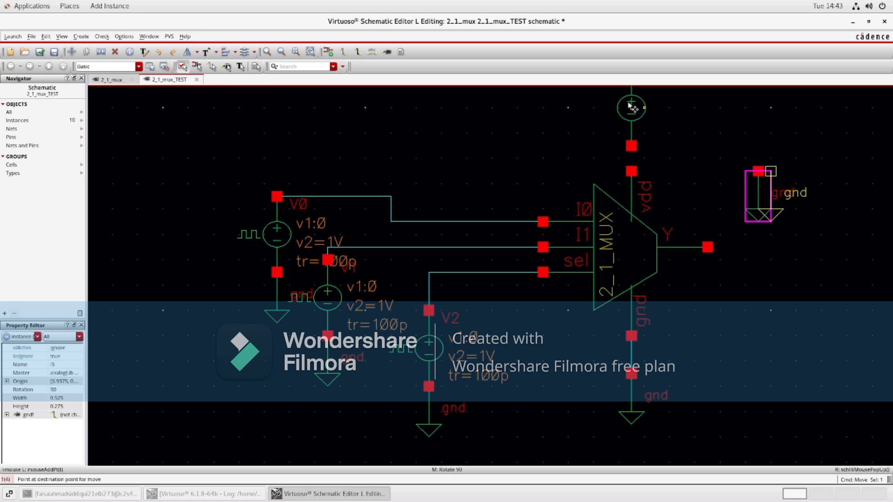
pyautogui.press('Escape')
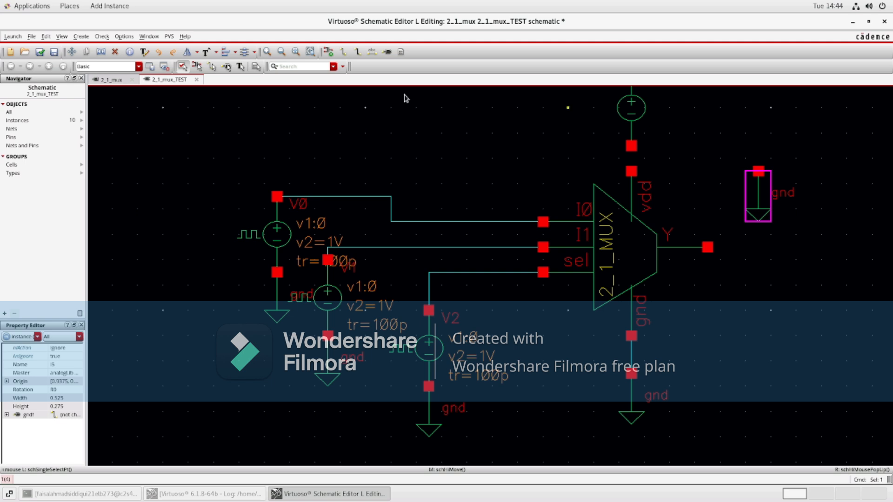
pyautogui.click(71, 52)
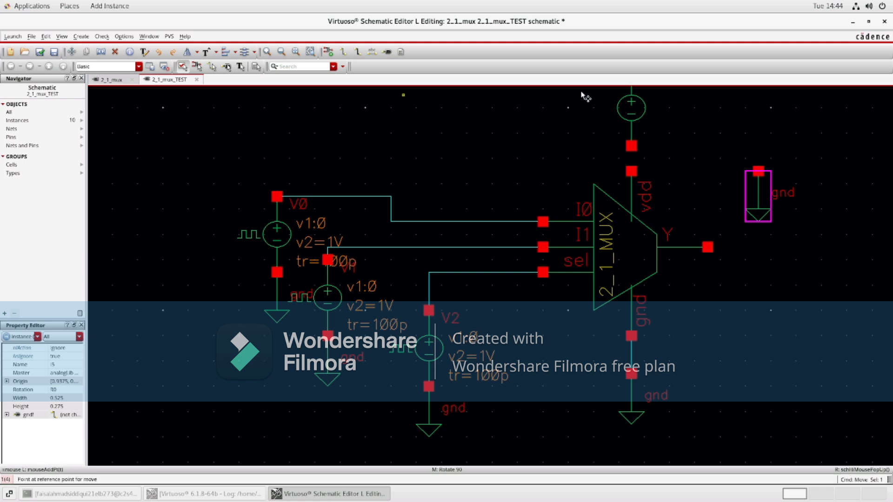
pyautogui.click(623, 106)
pyautogui.click(635, 106)
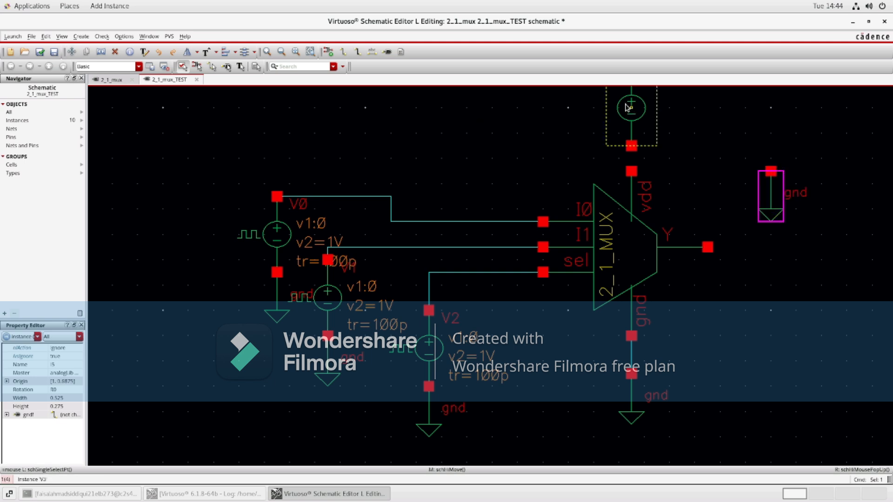
# Step: Move the vdc source off the mux vdd pin to sit above the upper-right ground symbol, and fit the view
pyautogui.click(213, 119)
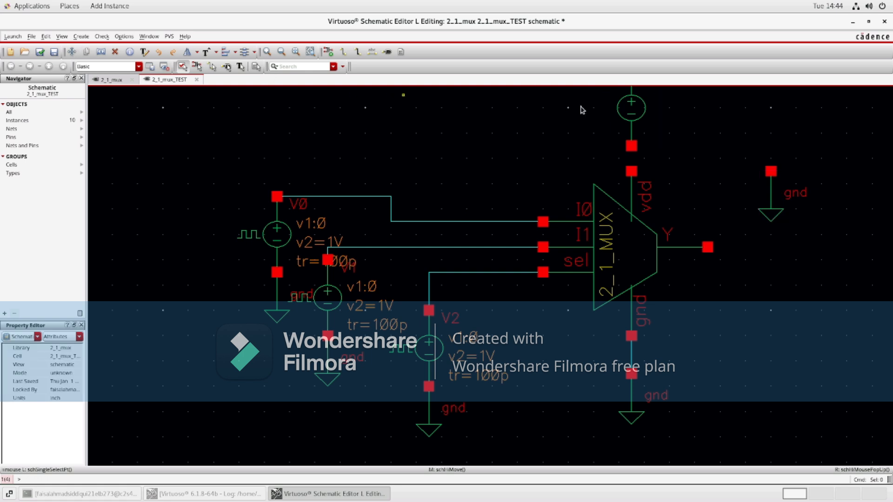
pyautogui.press('Delete')
pyautogui.click(71, 52)
pyautogui.click(624, 120)
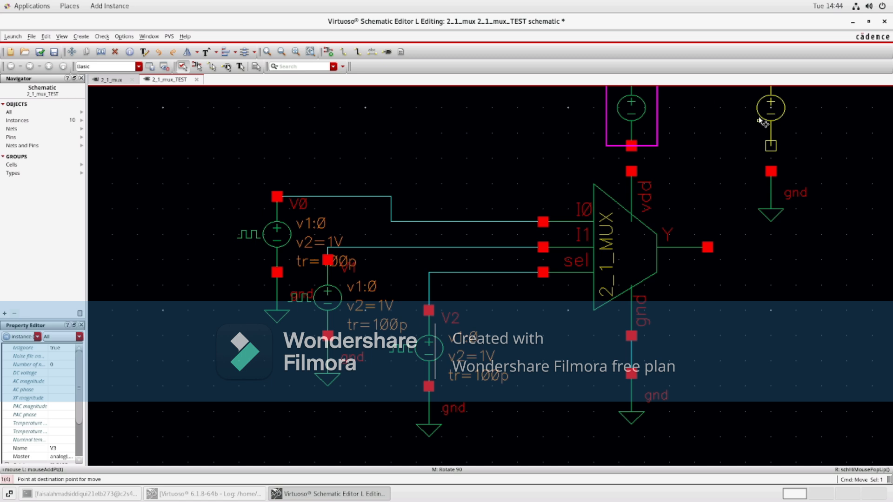
pyautogui.click(763, 122)
pyautogui.press('f')
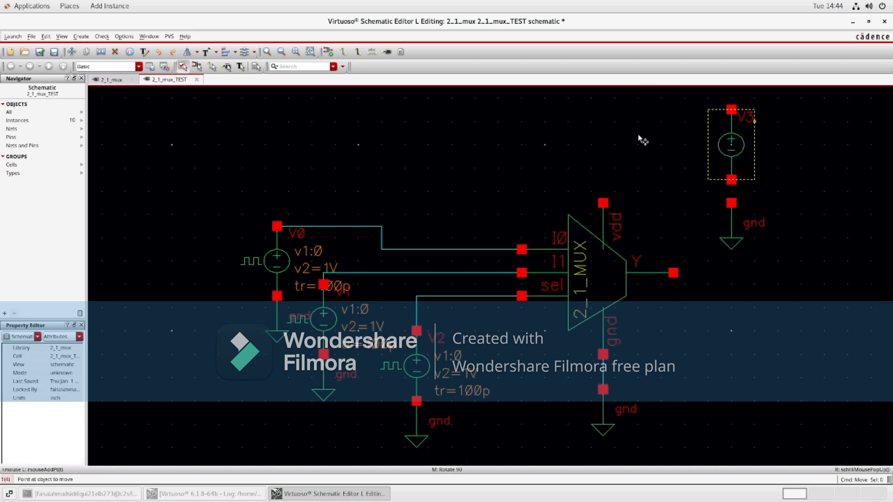
# Step: Wire the mux vdd pin up and across to the vdc source's positive terminal
pyautogui.press('w')
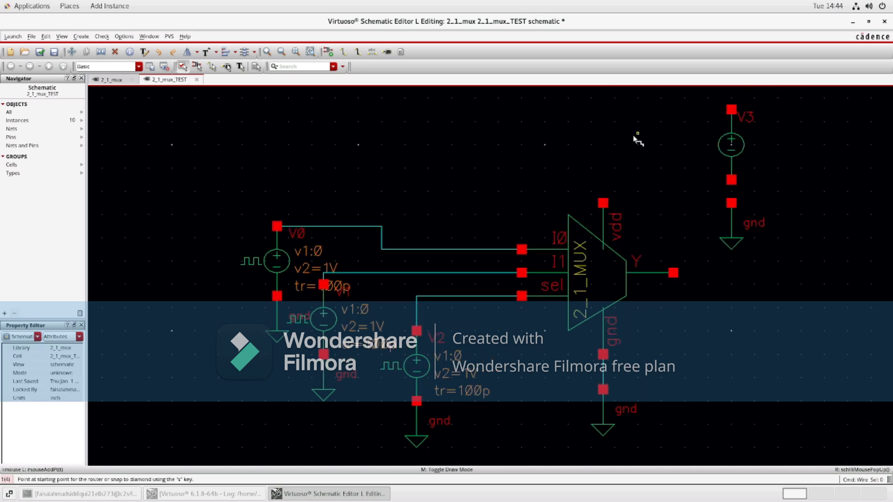
pyautogui.click(603, 203)
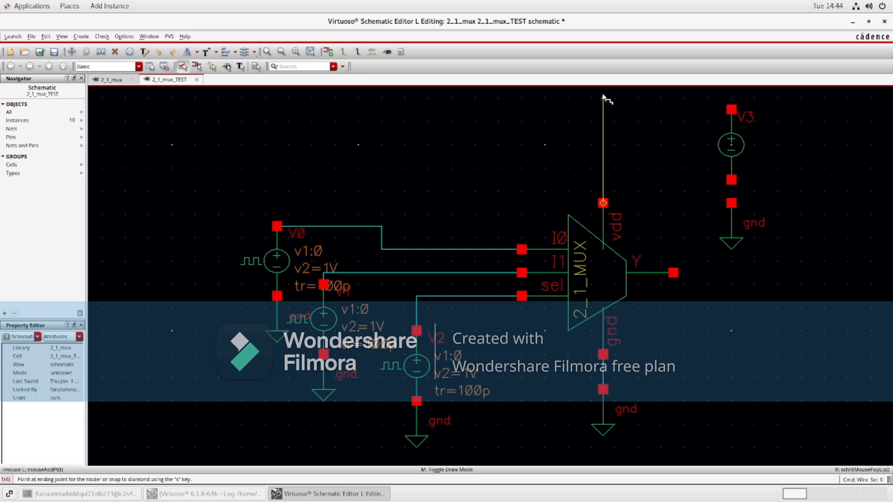
pyautogui.moveTo(692, 97); pyautogui.dragTo(603, 203)
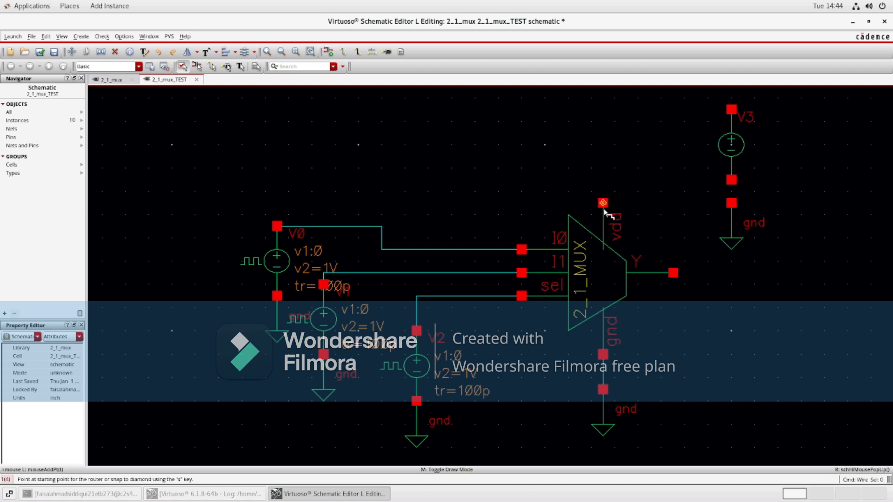
pyautogui.click(603, 203)
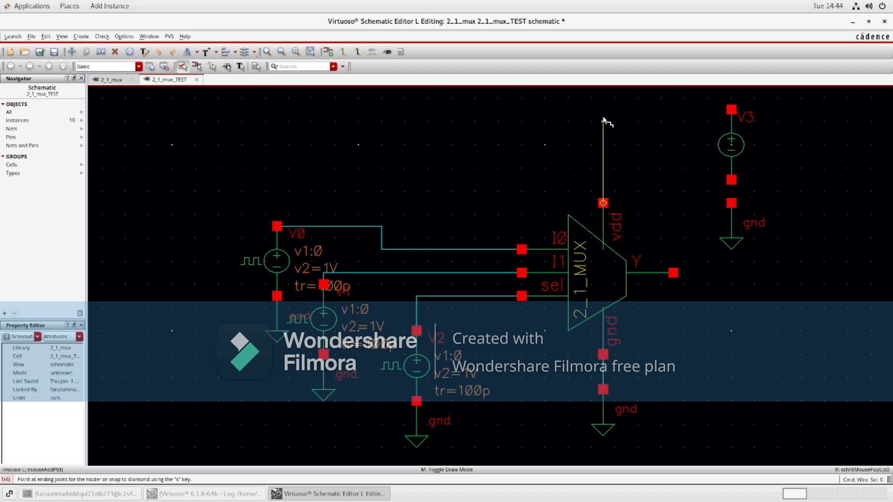
pyautogui.click(602, 102)
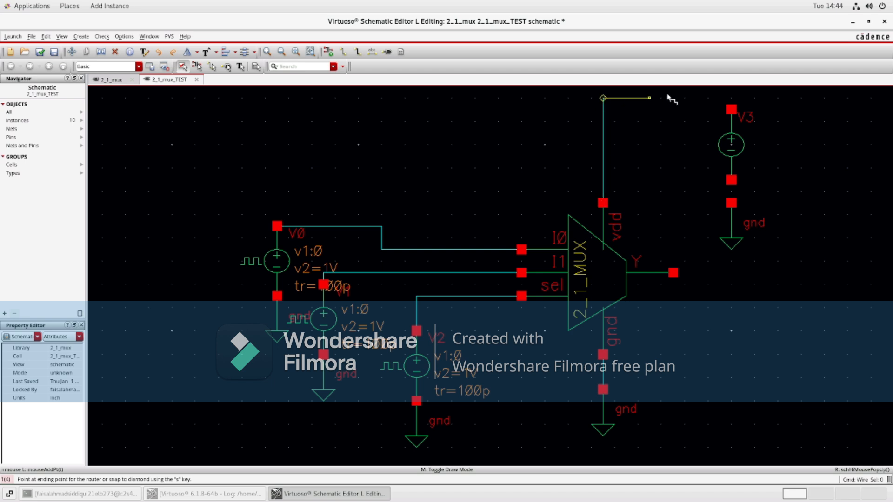
pyautogui.click(731, 102)
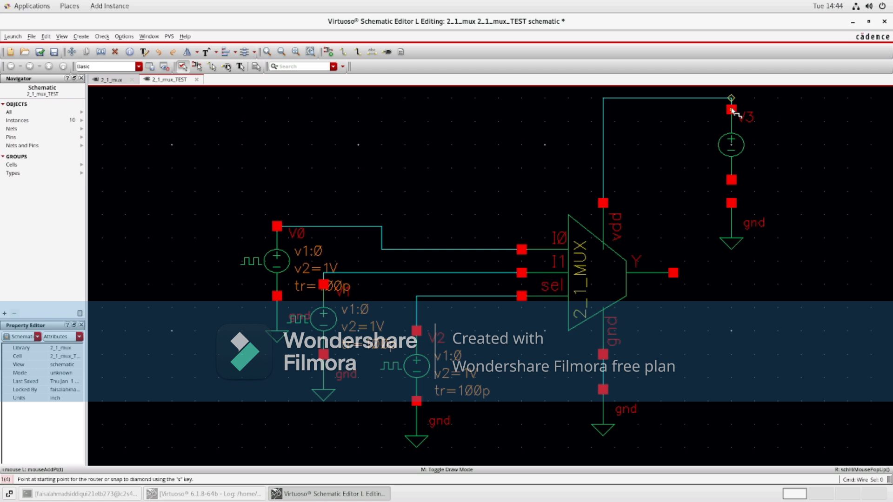
# Step: Wire the vdc source's negative terminal to the ground symbol below it and fit the view
pyautogui.click(731, 180)
pyautogui.click(732, 203)
pyautogui.press('f')
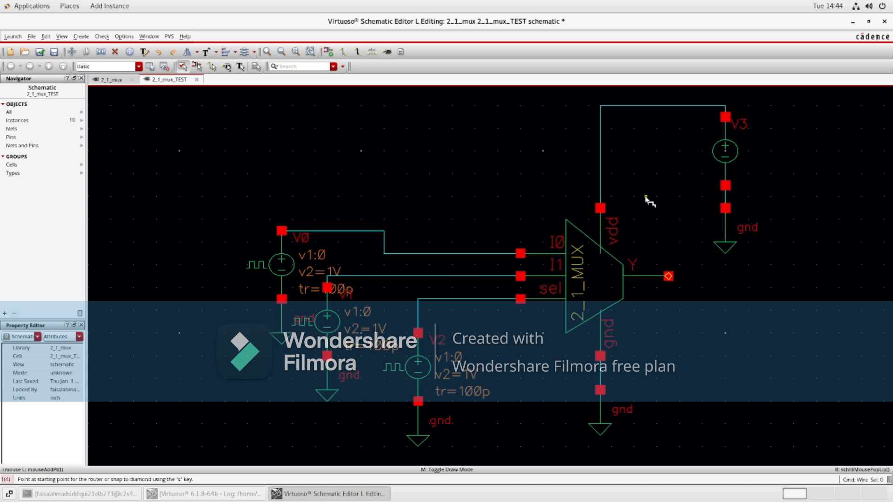
pyautogui.press('Escape')
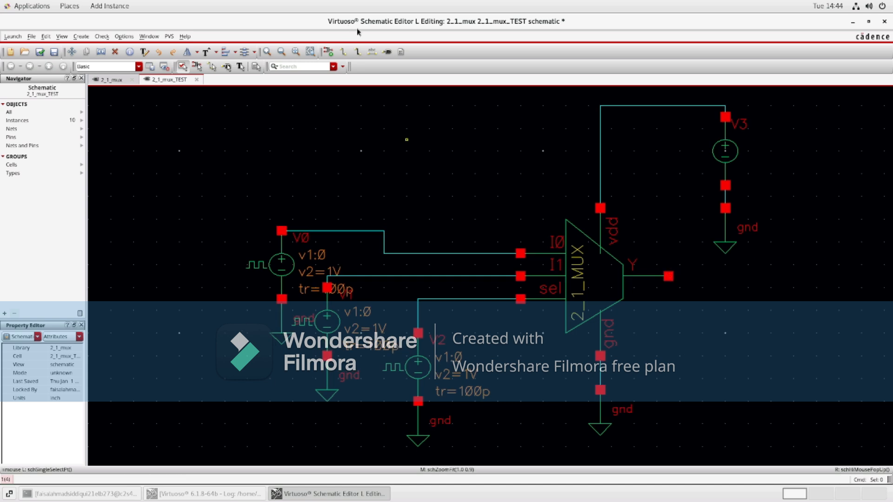
# Step: Label the three input nets D0, D1 and S on the I0, I1 and sel wires
pyautogui.click(372, 52)
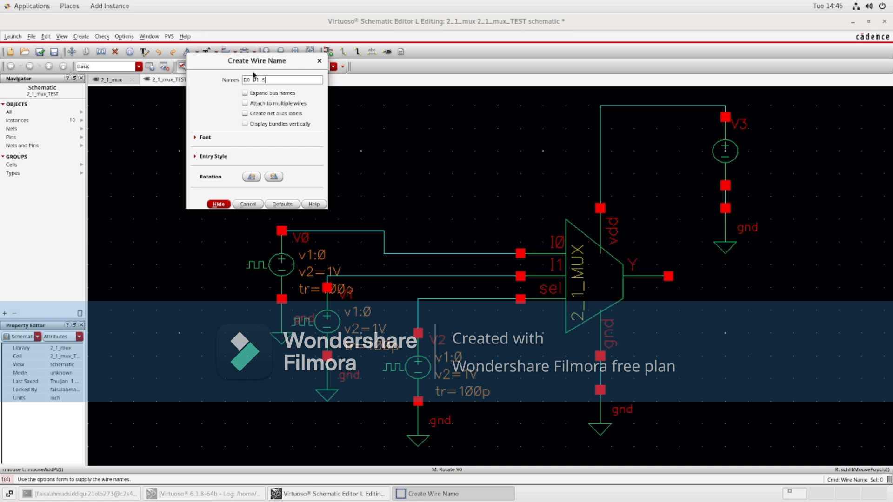
pyautogui.click(220, 204)
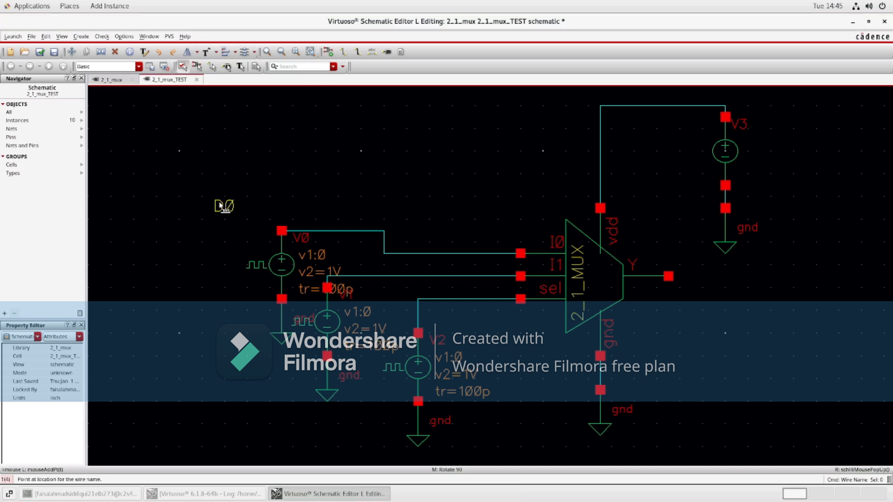
pyautogui.click(329, 231)
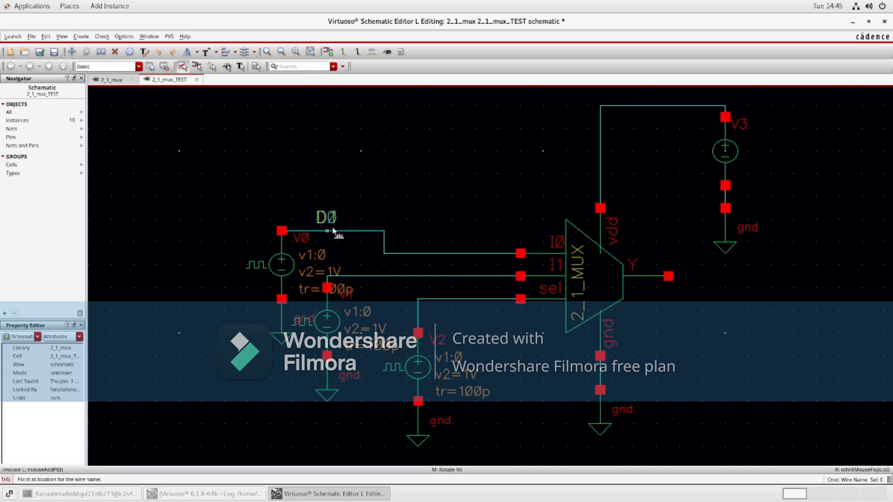
pyautogui.click(373, 276)
pyautogui.click(440, 299)
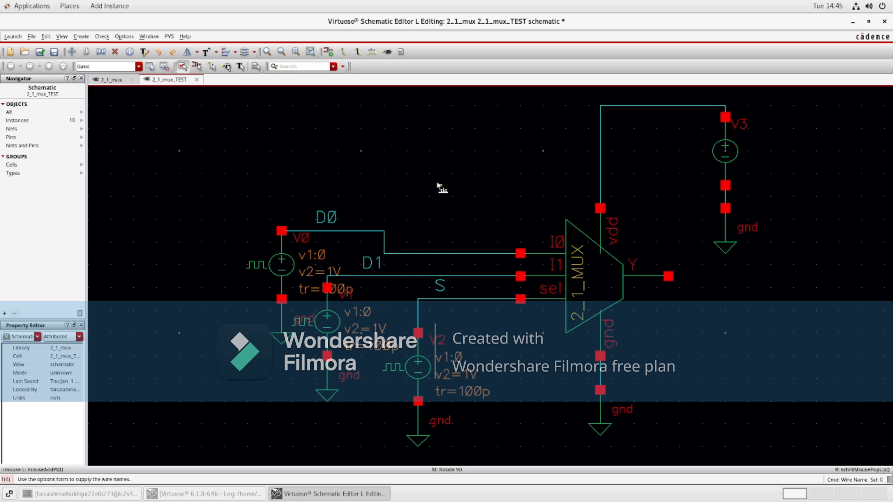
pyautogui.press('Escape')
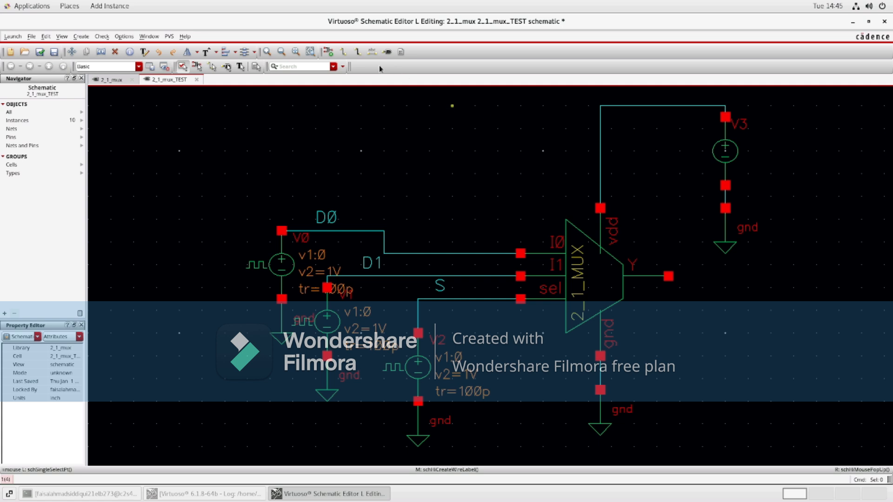
# Step: Create an output pin named Out and place it to the right of the mux's Y output
pyautogui.click(387, 52)
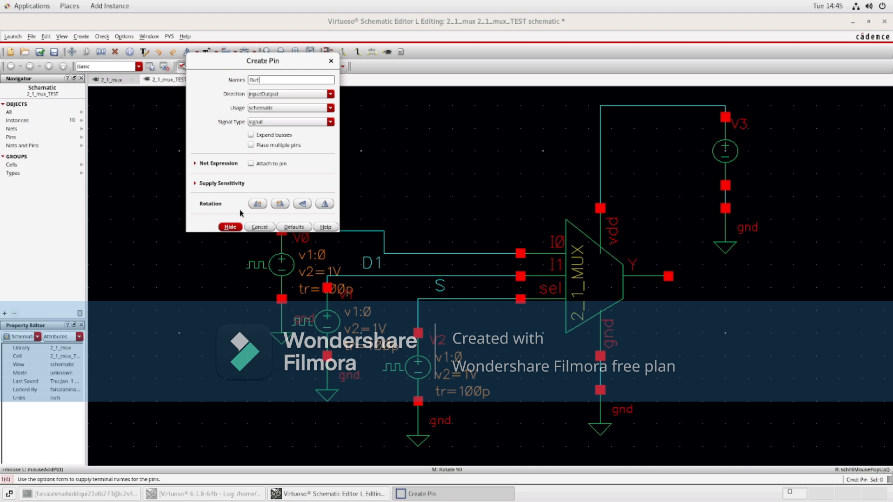
pyautogui.click(329, 95)
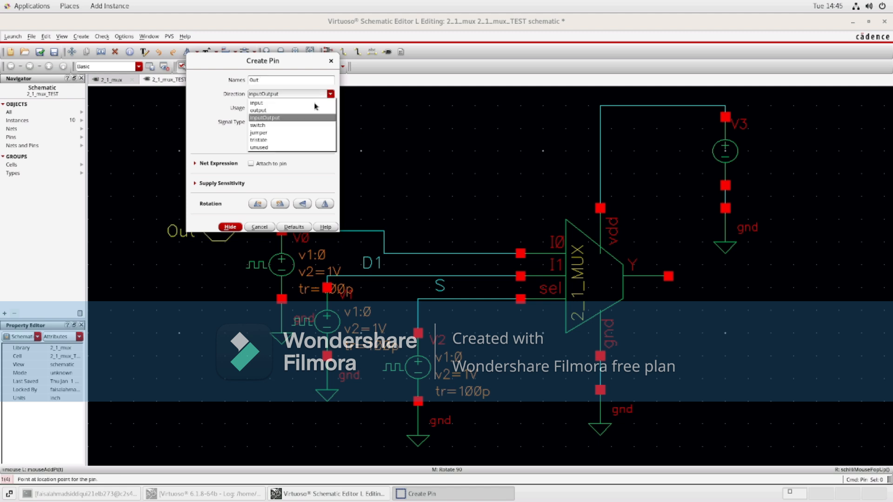
pyautogui.click(280, 113)
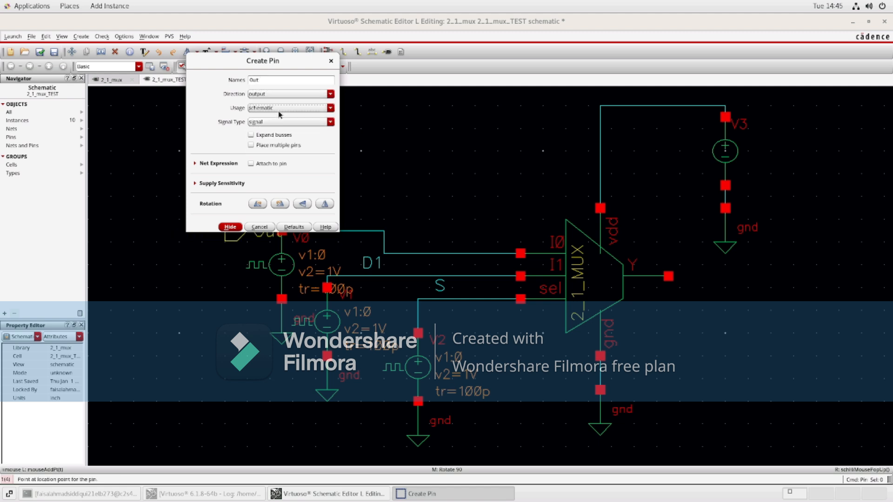
pyautogui.click(230, 228)
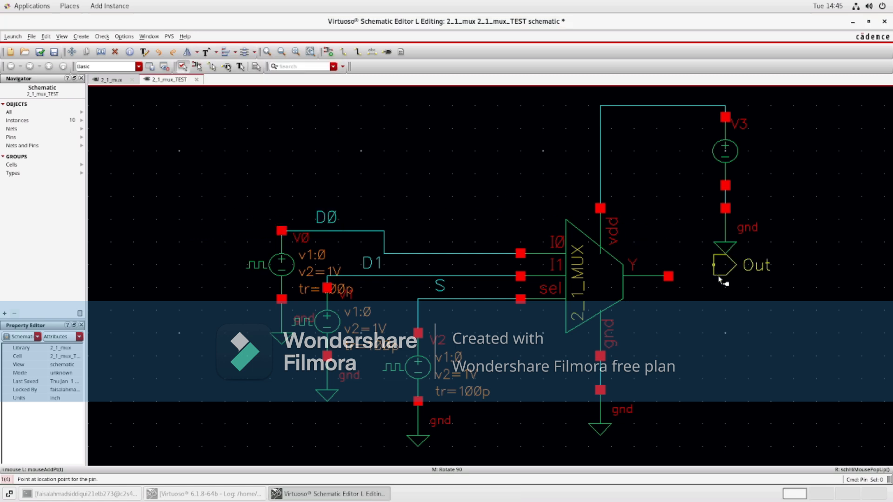
pyautogui.click(717, 282)
pyautogui.press('Escape')
# Step: Wire the mux Y output to the Out pin
pyautogui.press('w')
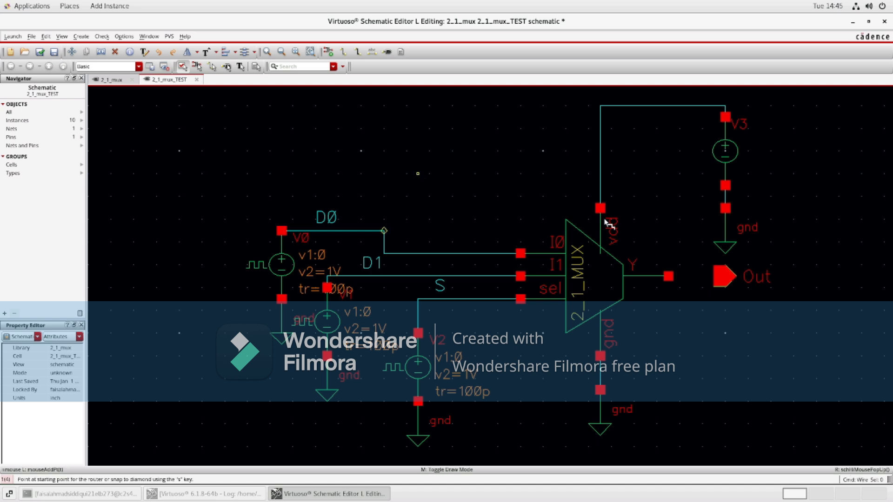
pyautogui.click(668, 276)
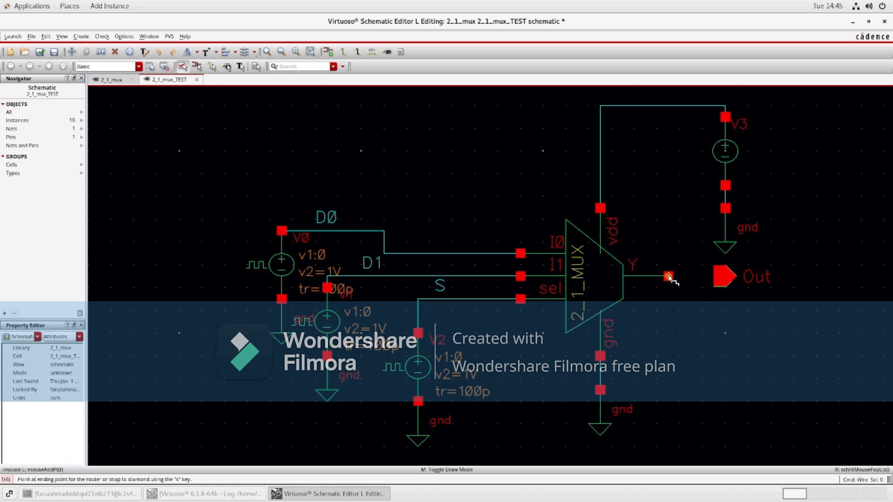
pyautogui.click(725, 277)
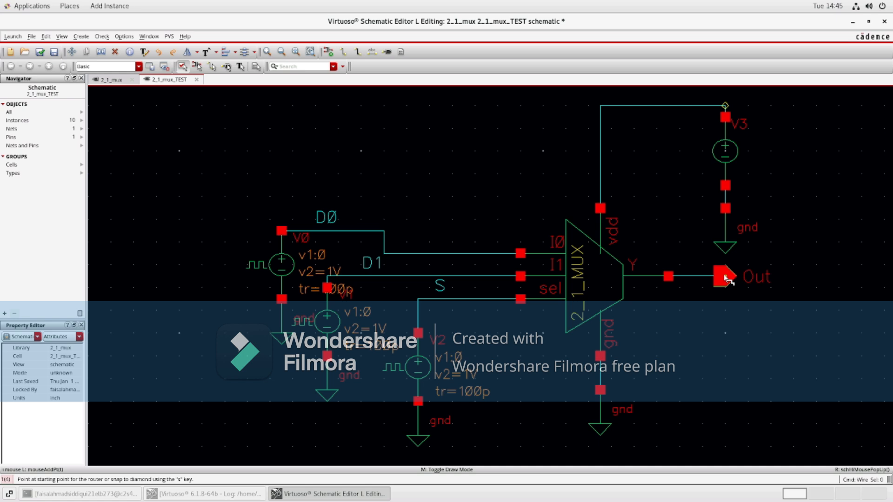
pyautogui.press('Escape')
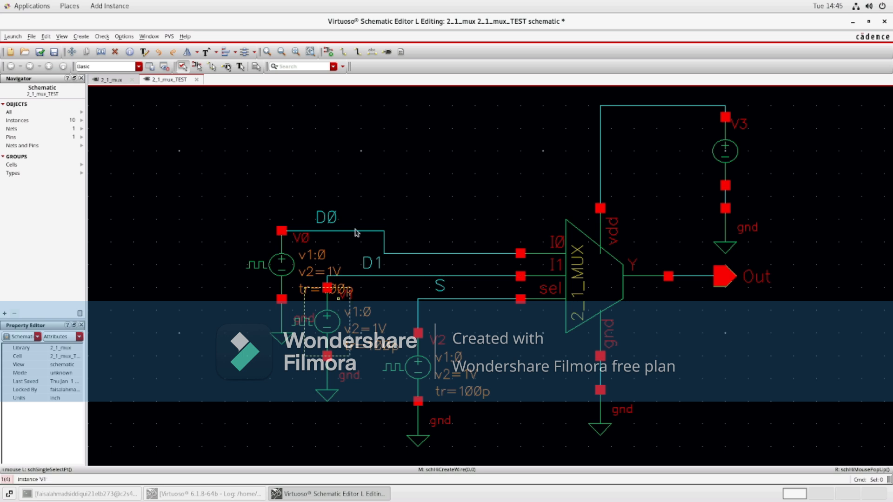
# Step: Set the V1 pulse source's pulse width to 10n s and its period to 20n s
pyautogui.rightClick(333, 320)
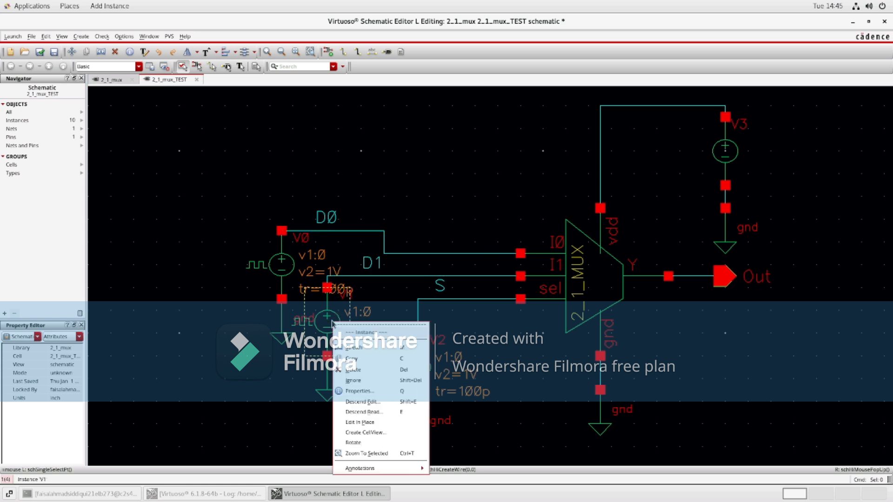
pyautogui.click(329, 322)
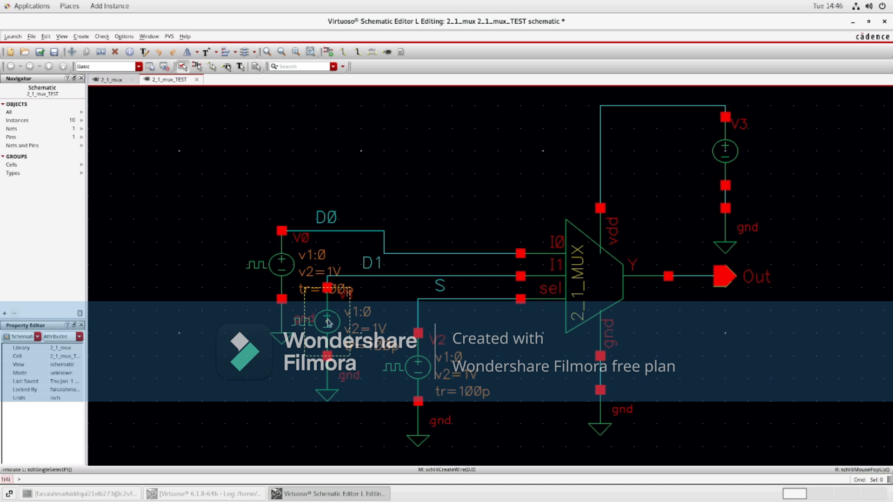
pyautogui.click(327, 320)
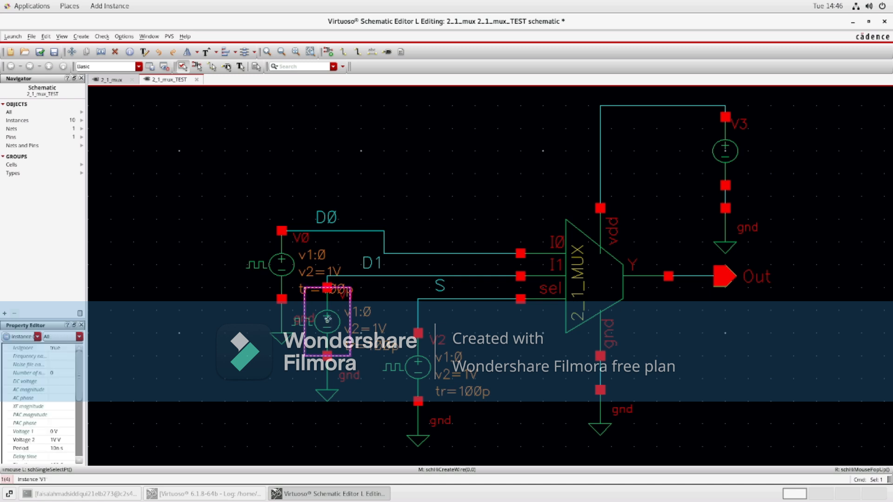
pyautogui.press('q')
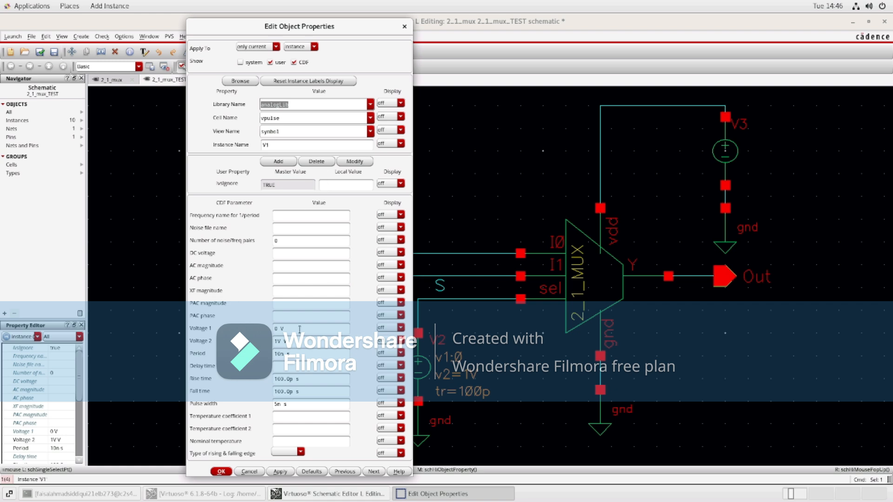
pyautogui.click(278, 404)
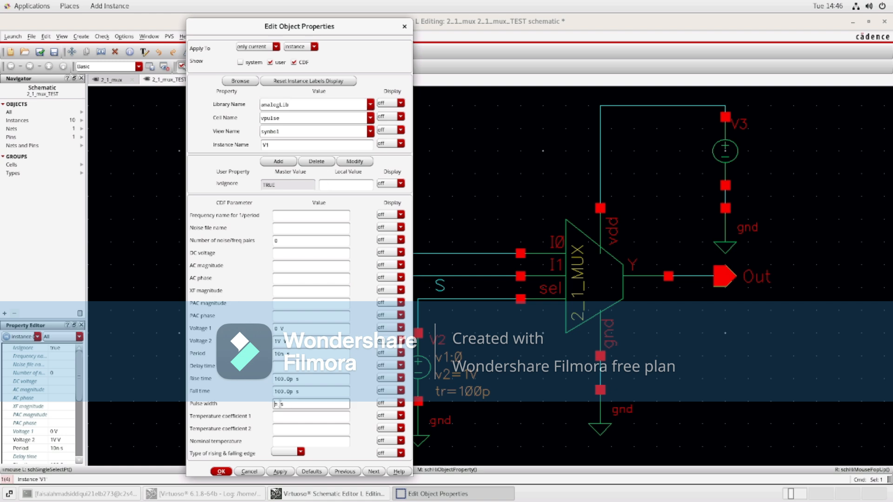
pyautogui.click(276, 353)
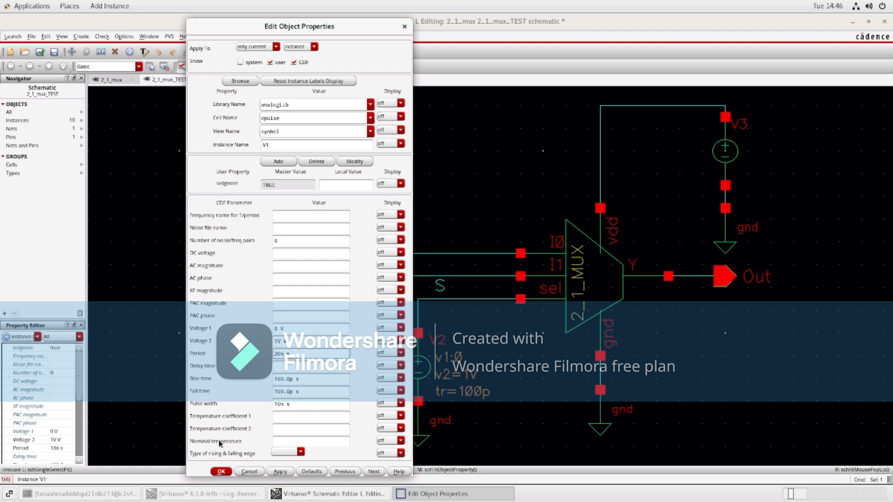
pyautogui.click(222, 471)
# Step: Set the V2 pulse source's pulse width to 20n s and its period to 40n s
pyautogui.click(418, 369)
pyautogui.press('q')
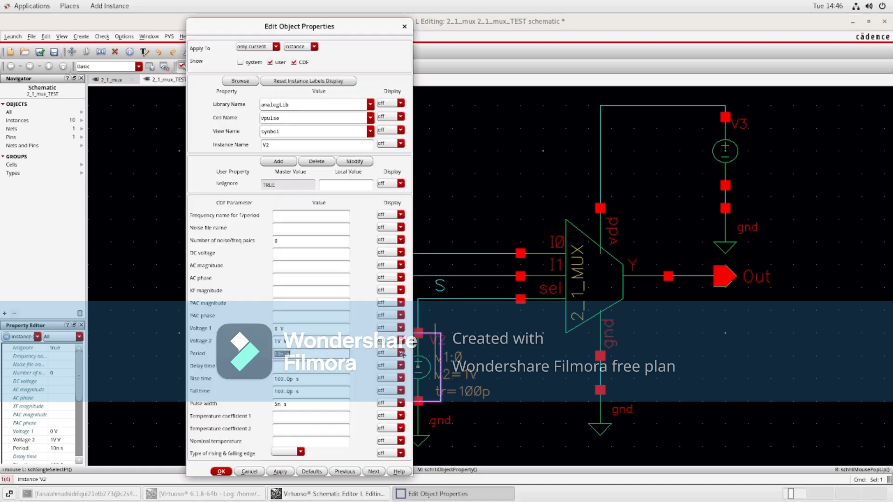
pyautogui.click(278, 404)
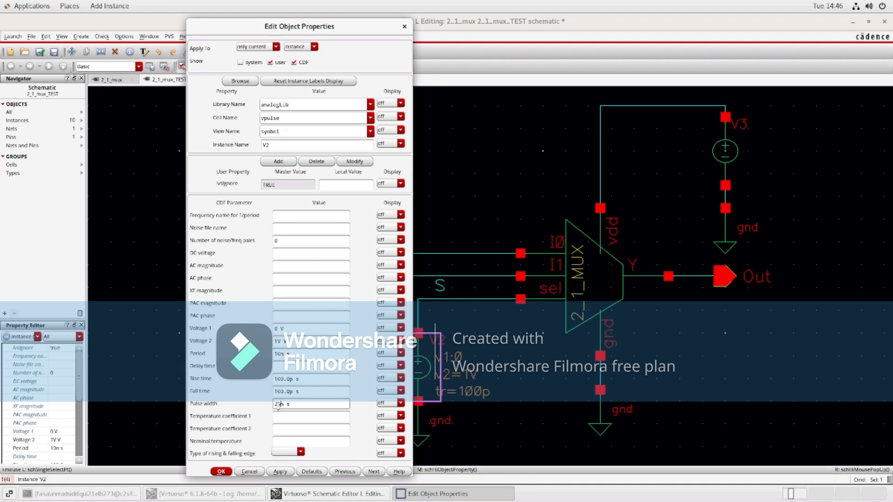
pyautogui.click(278, 354)
pyautogui.press('BackSpace')
pyautogui.write('4')
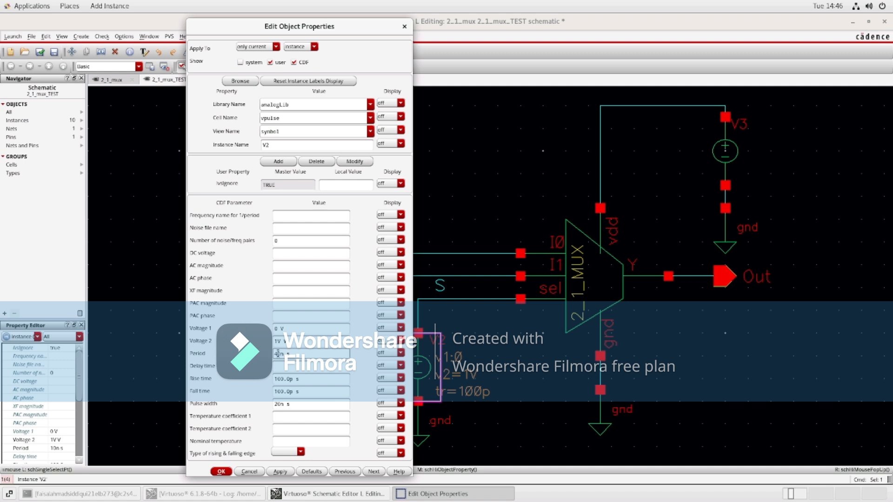
pyautogui.click(217, 472)
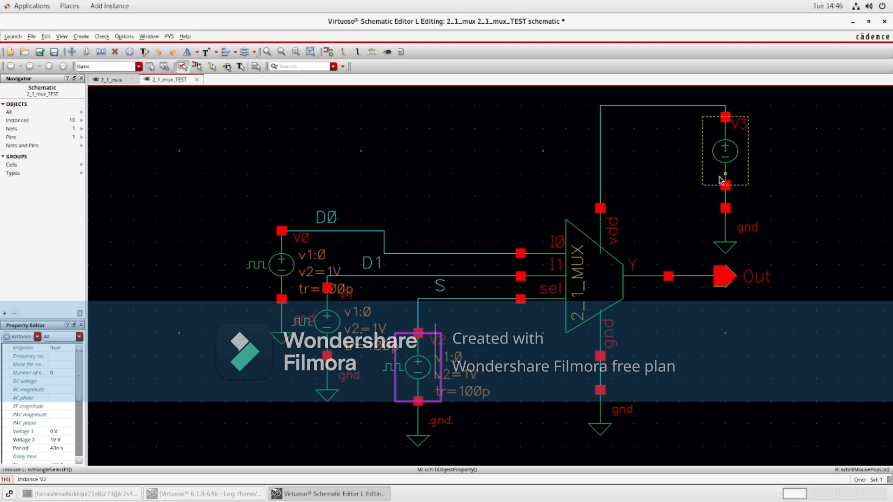
# Step: Set the V3 DC source's DC voltage to 1 and save the schematic
pyautogui.click(726, 136)
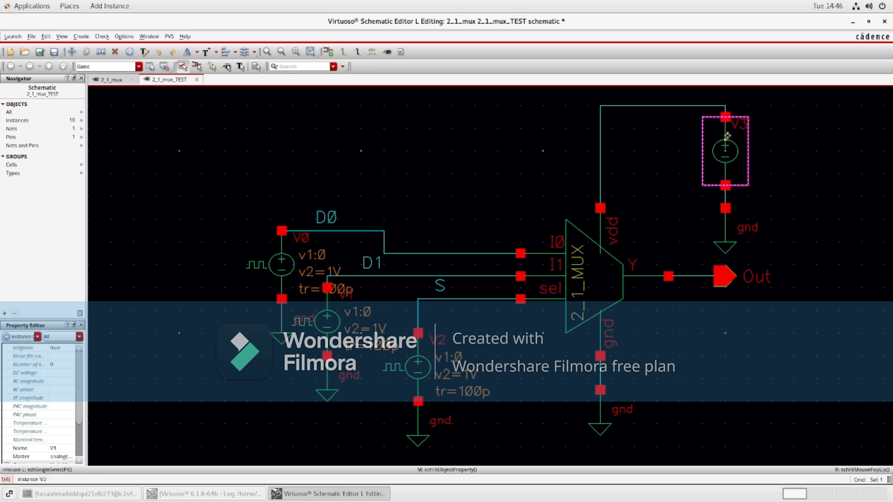
pyautogui.press('q')
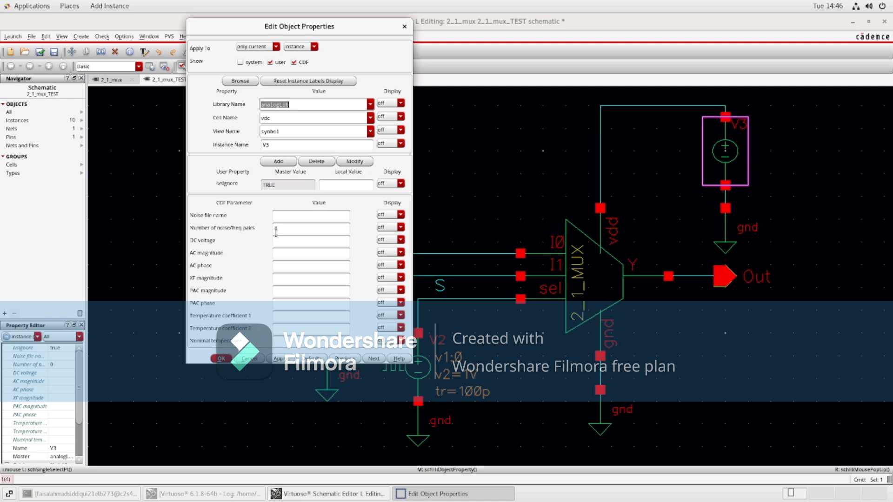
pyautogui.click(276, 240)
pyautogui.write('1')
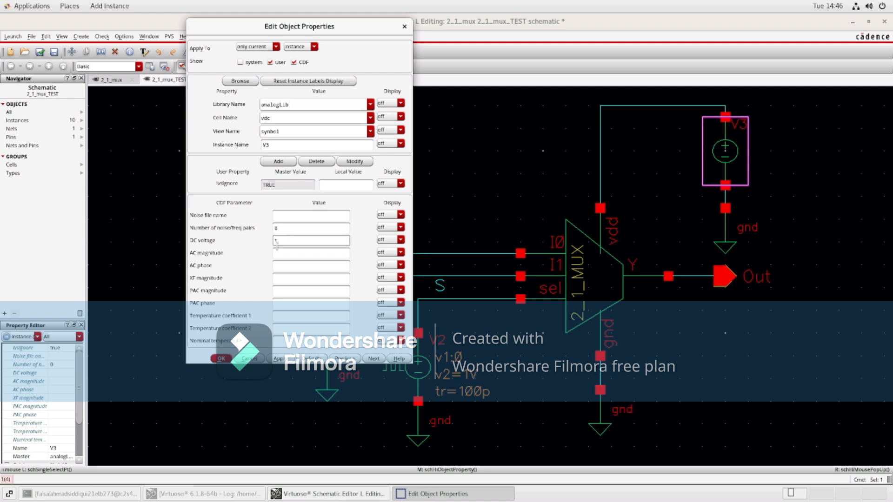
pyautogui.click(219, 358)
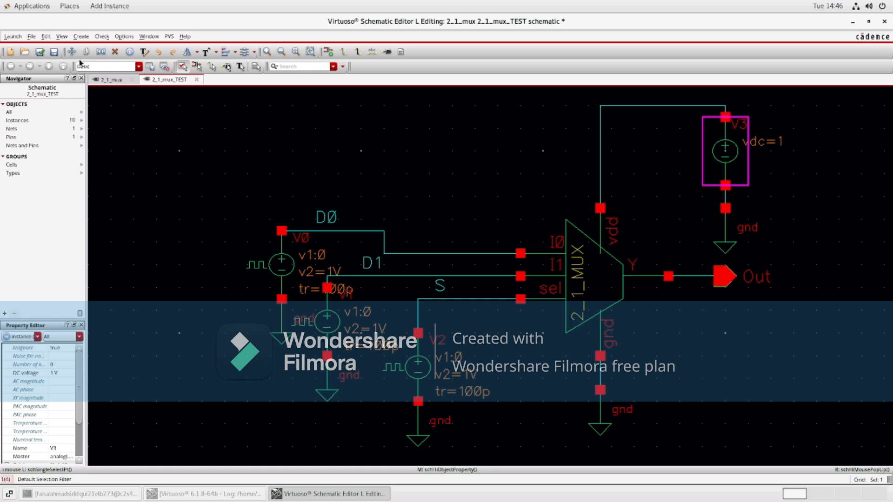
pyautogui.click(40, 52)
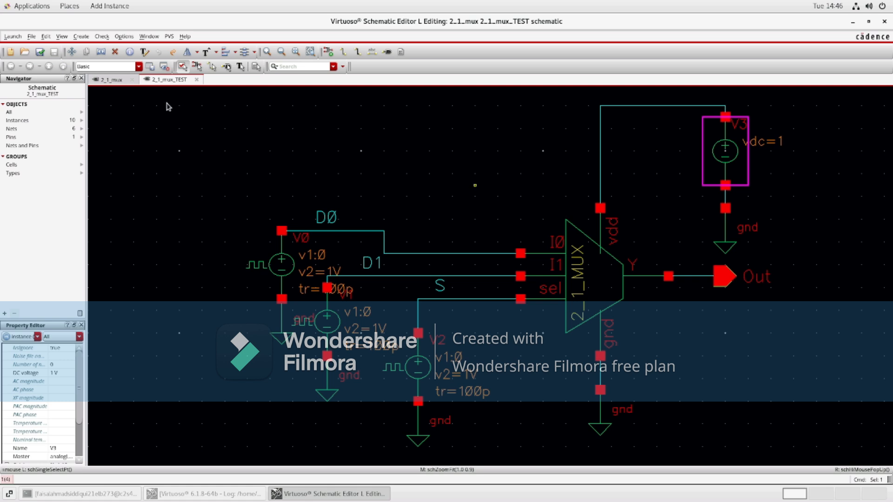
# Step: Launch ADE L for the test schematic, checking out the alternative license for this session
pyautogui.click(13, 37)
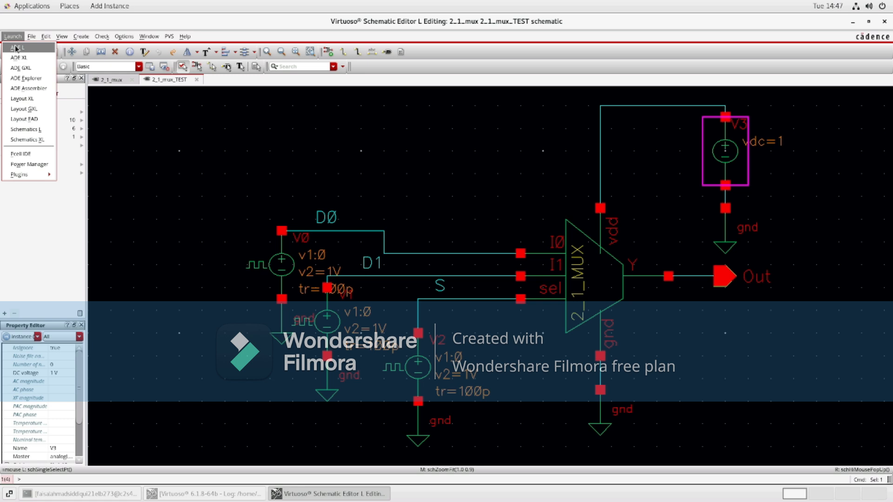
pyautogui.click(23, 48)
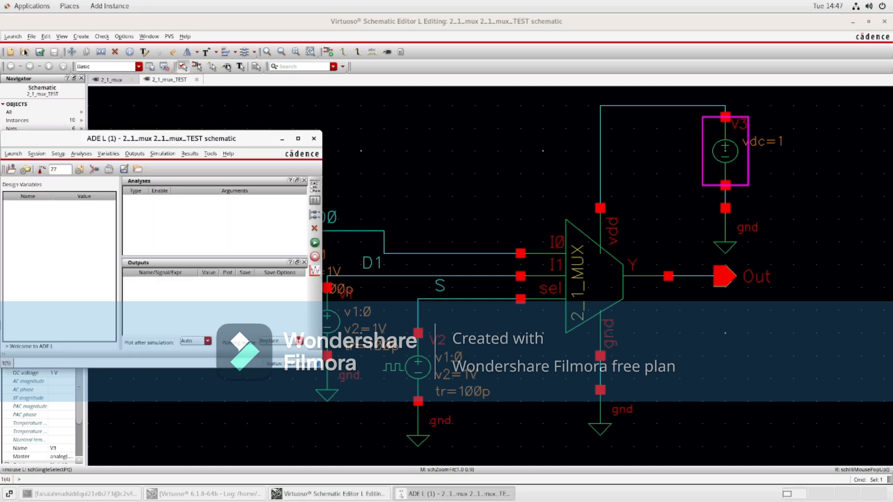
pyautogui.click(394, 241)
pyautogui.click(404, 240)
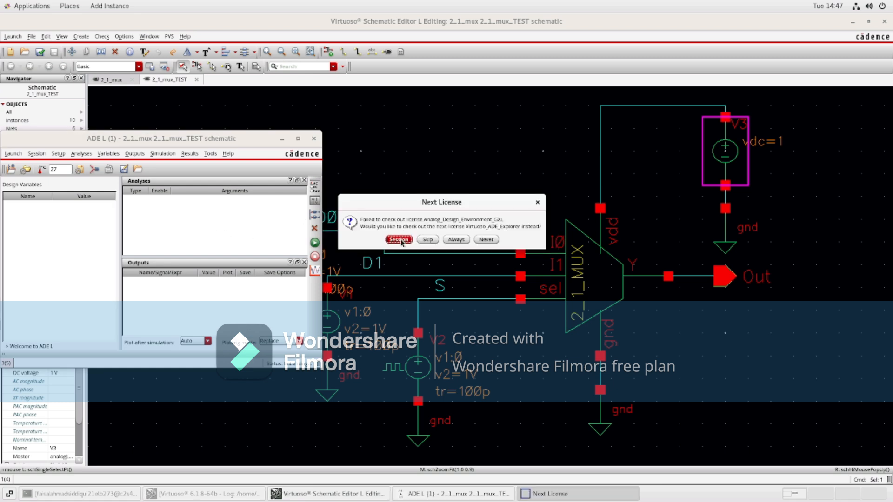
pyautogui.click(399, 239)
pyautogui.rightClick(206, 210)
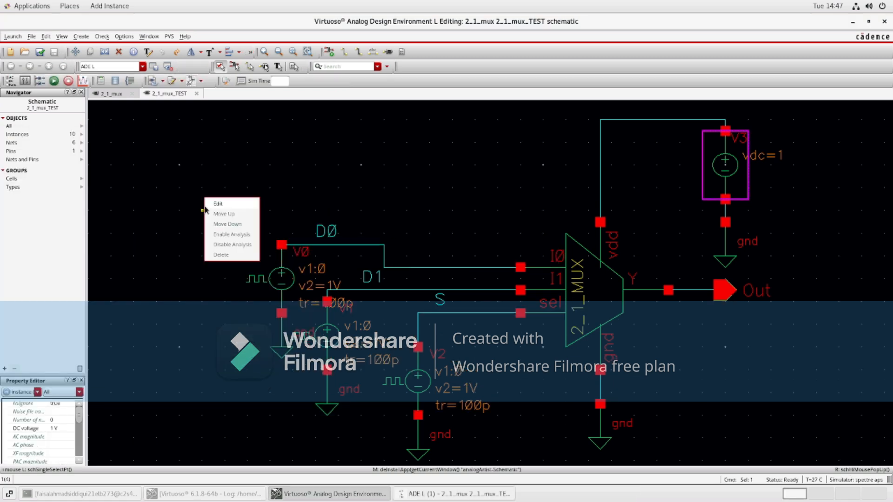
pyautogui.click(437, 493)
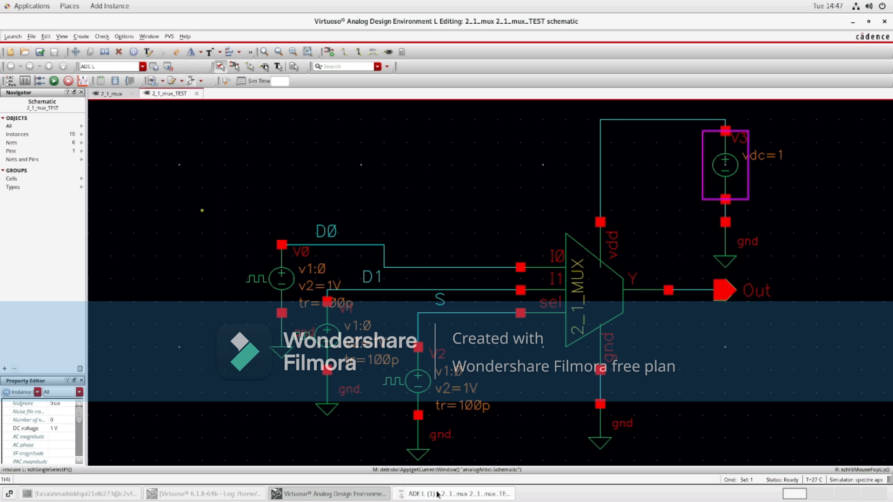
pyautogui.click(437, 494)
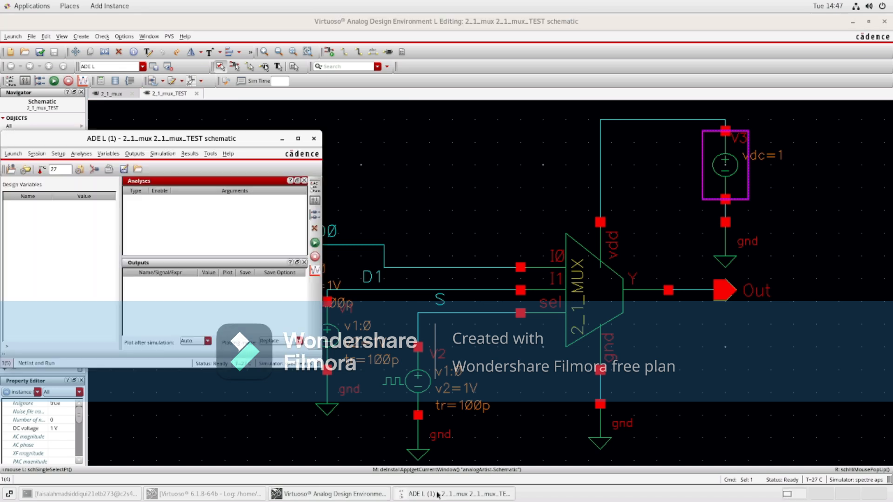
# Step: Add an enabled transient analysis with a 100n stop time and moderate accuracy
pyautogui.rightClick(223, 208)
pyautogui.click(234, 212)
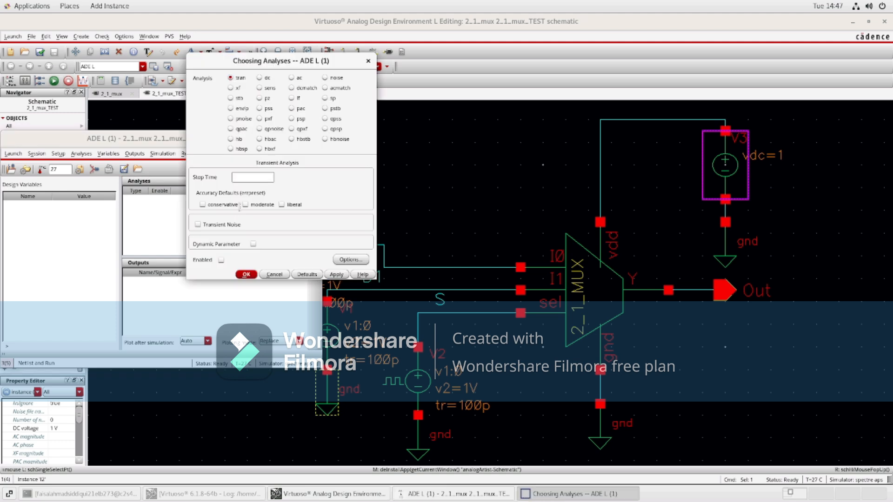
pyautogui.write('100n')
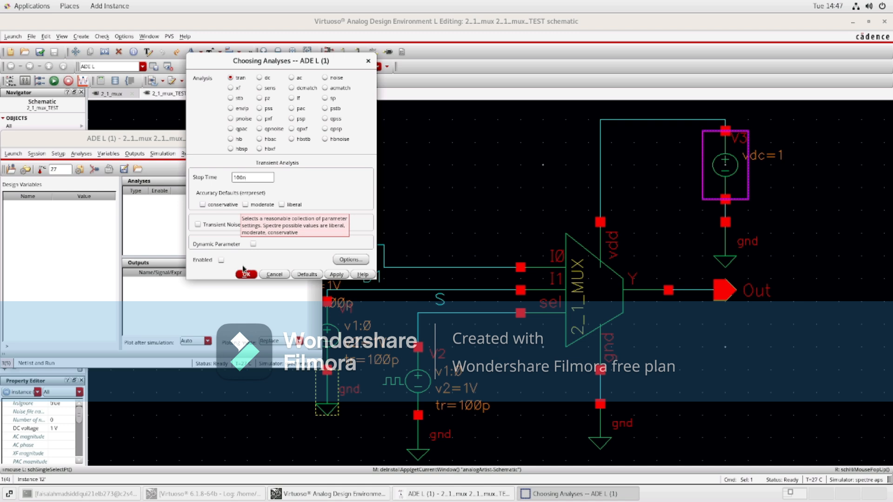
pyautogui.click(246, 205)
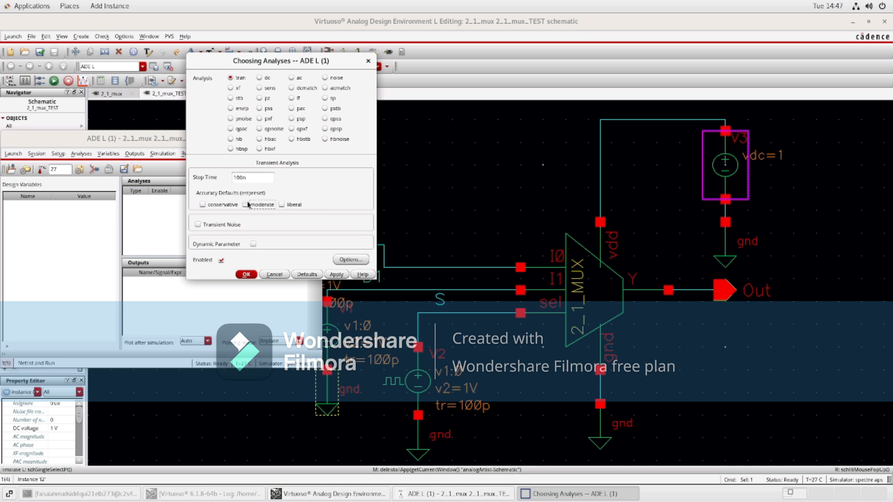
pyautogui.click(247, 275)
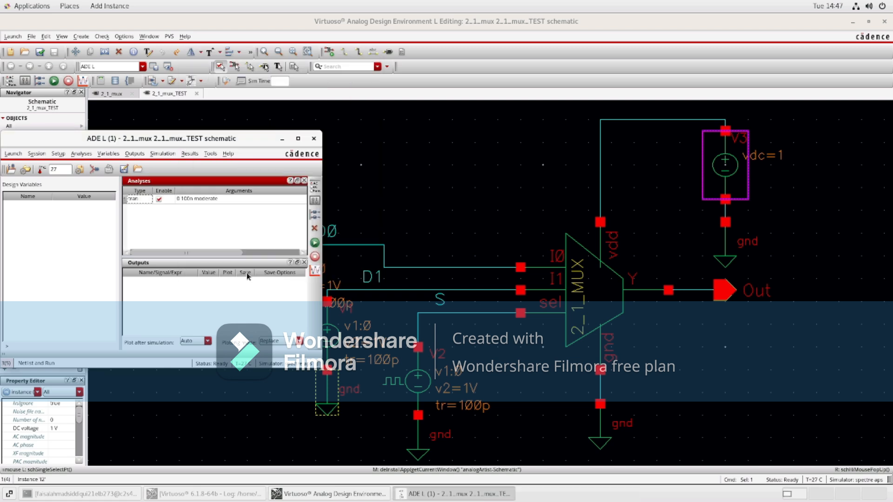
# Step: Select the D0, D1, S and Out nets from the schematic as plotted outputs
pyautogui.rightClick(199, 297)
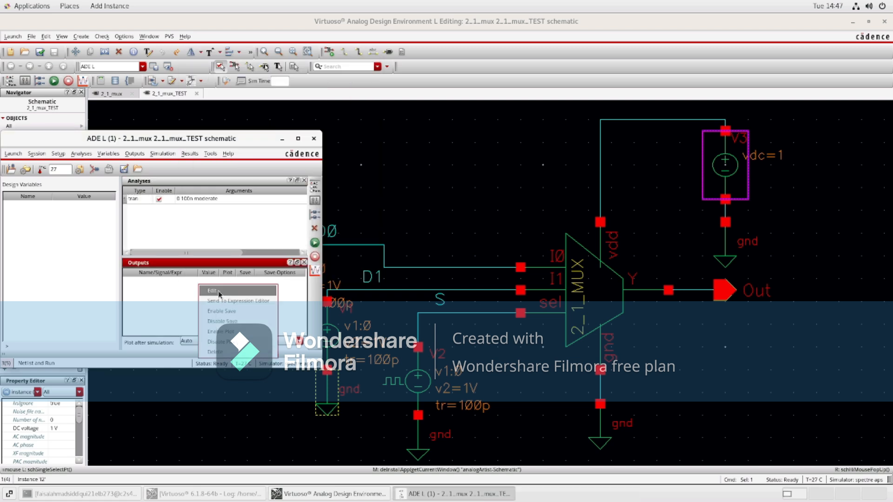
pyautogui.click(219, 295)
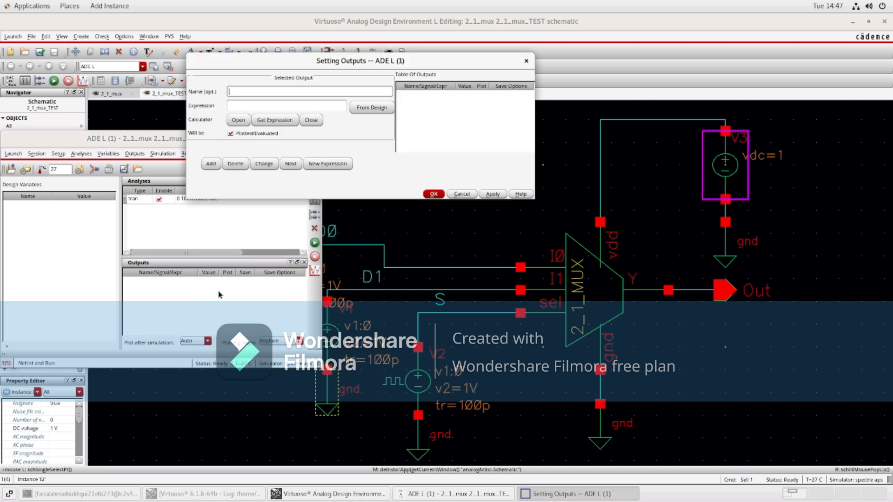
pyautogui.click(371, 107)
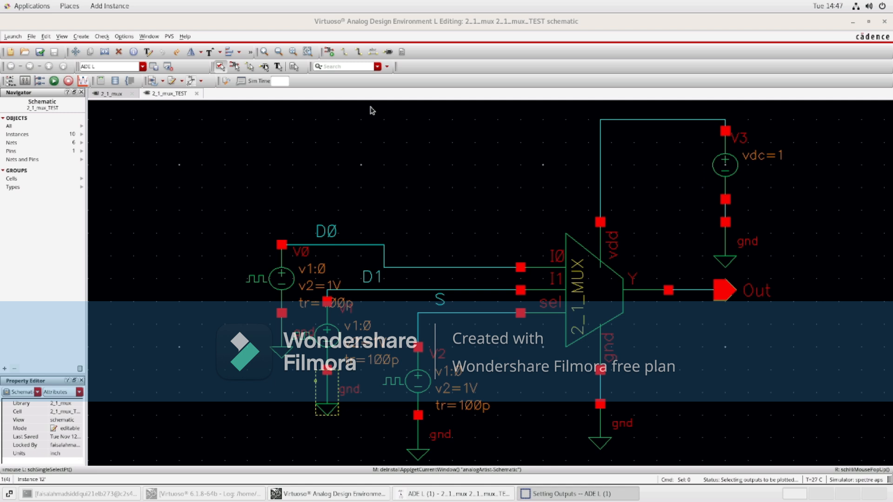
pyautogui.click(354, 245)
pyautogui.click(380, 291)
pyautogui.click(464, 315)
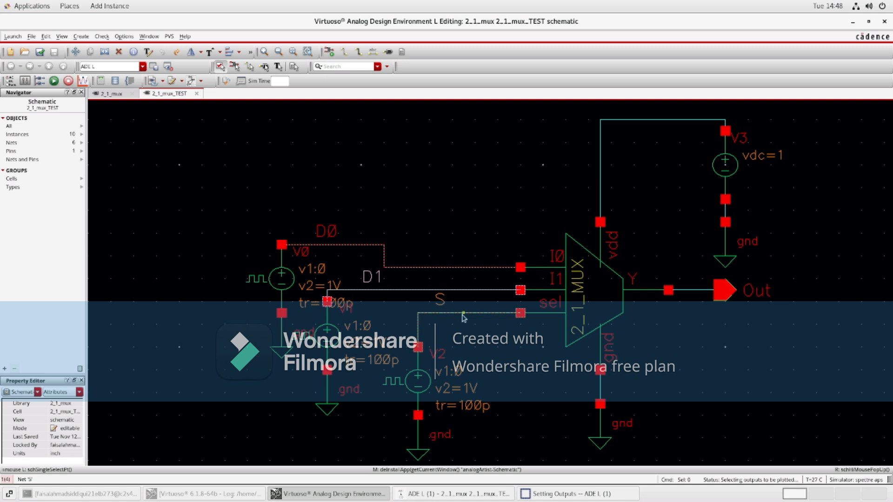
pyautogui.click(688, 290)
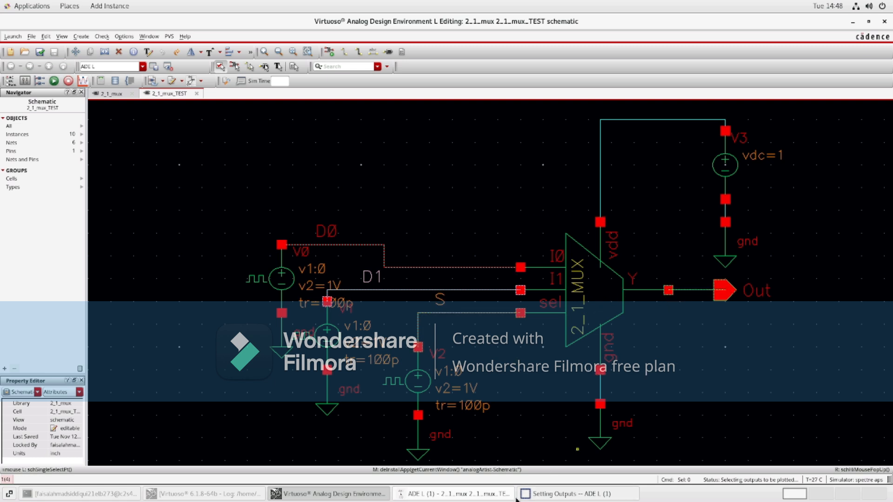
pyautogui.click(548, 493)
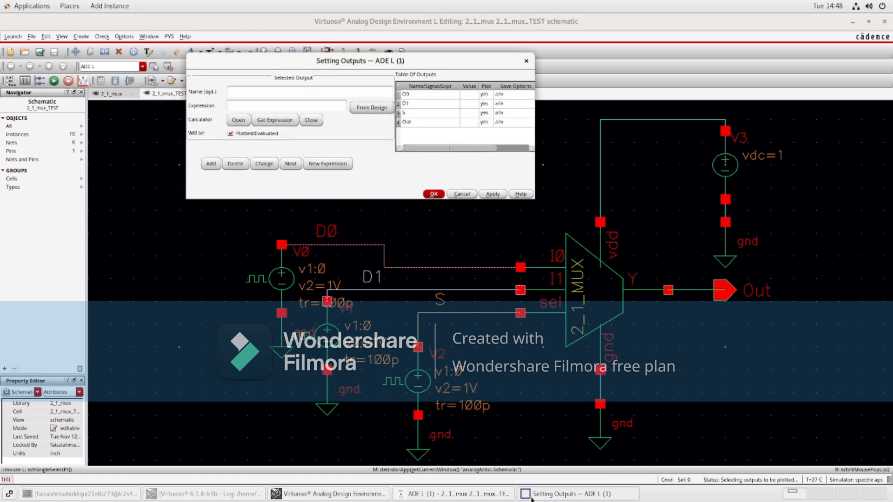
pyautogui.click(479, 497)
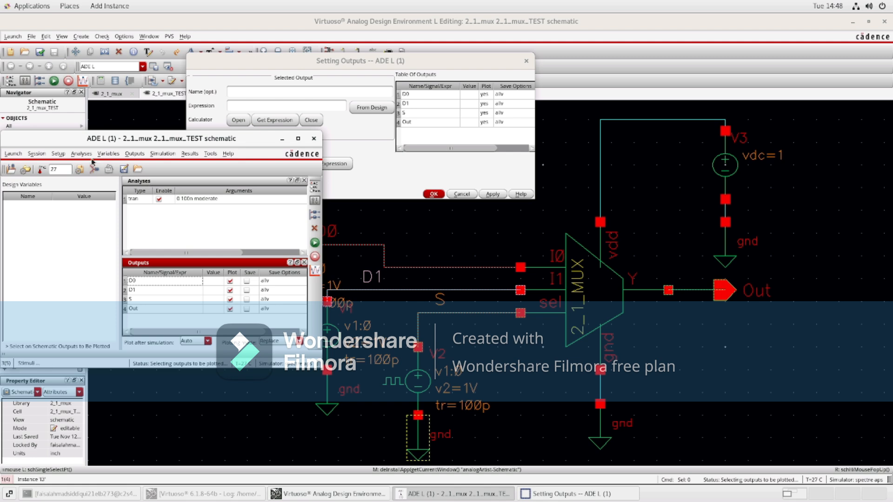
# Step: Review the simulator's model library setup and close it
pyautogui.click(59, 153)
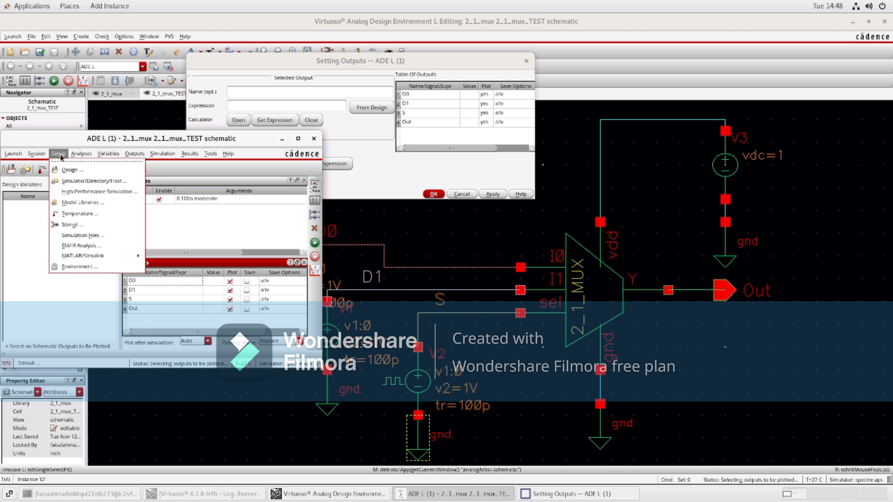
pyautogui.click(86, 203)
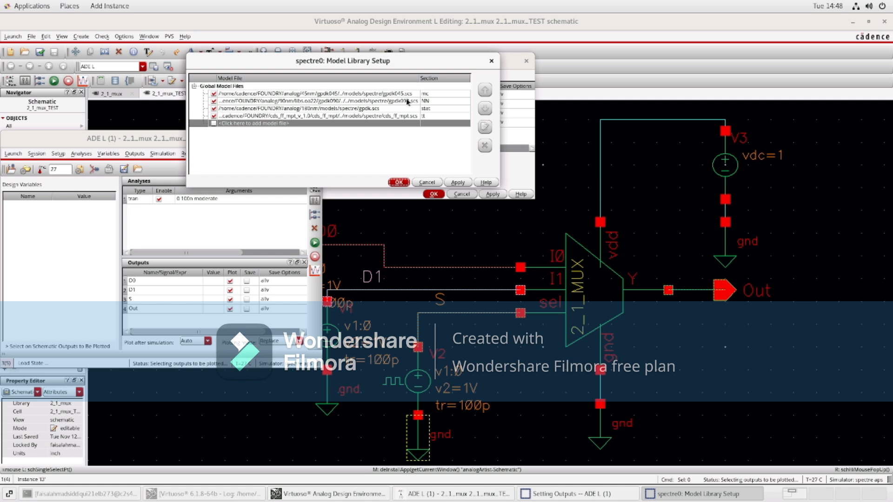
pyautogui.click(399, 182)
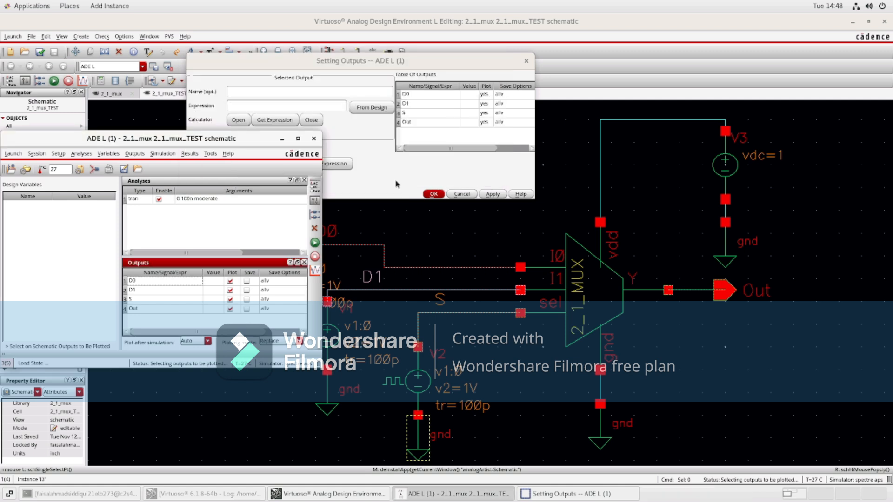
# Step: Bring the ADE L window back and confirm the model library file setup with OK
pyautogui.click(316, 247)
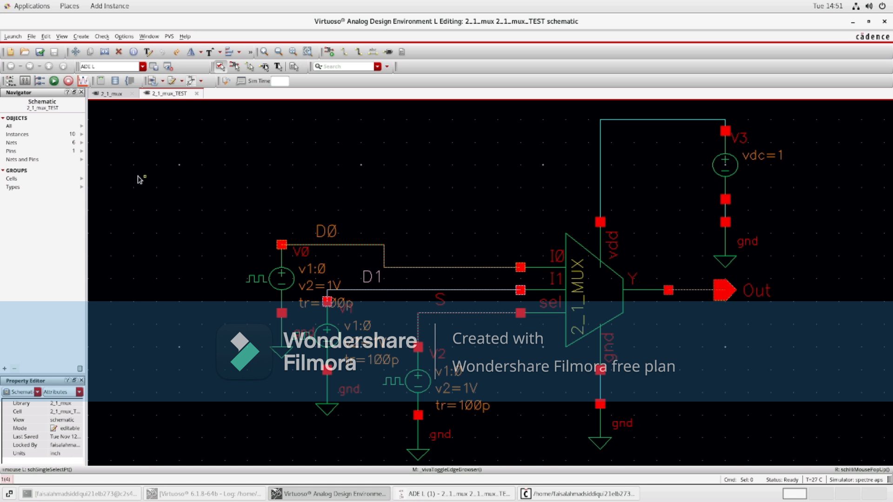
pyautogui.click(446, 497)
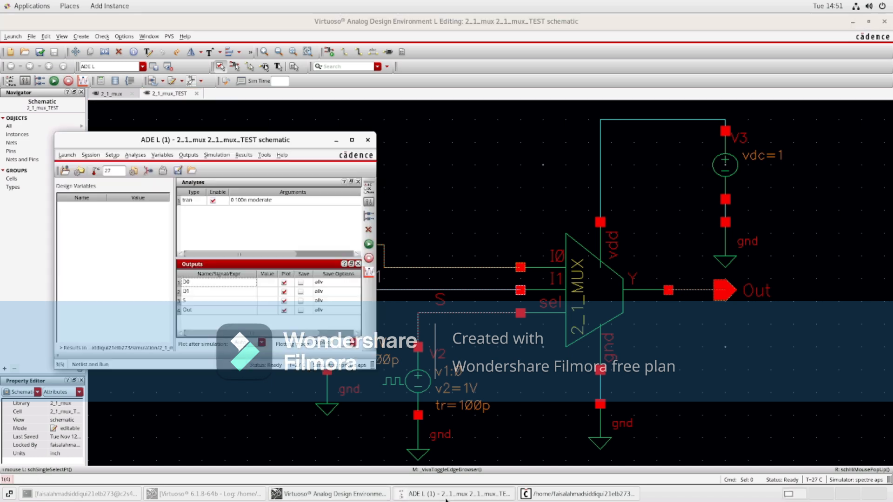
pyautogui.click(163, 155)
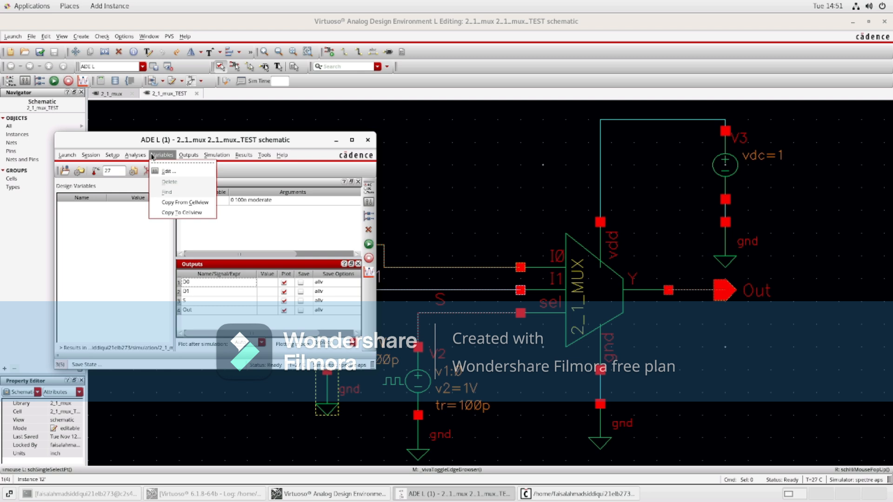
pyautogui.click(116, 157)
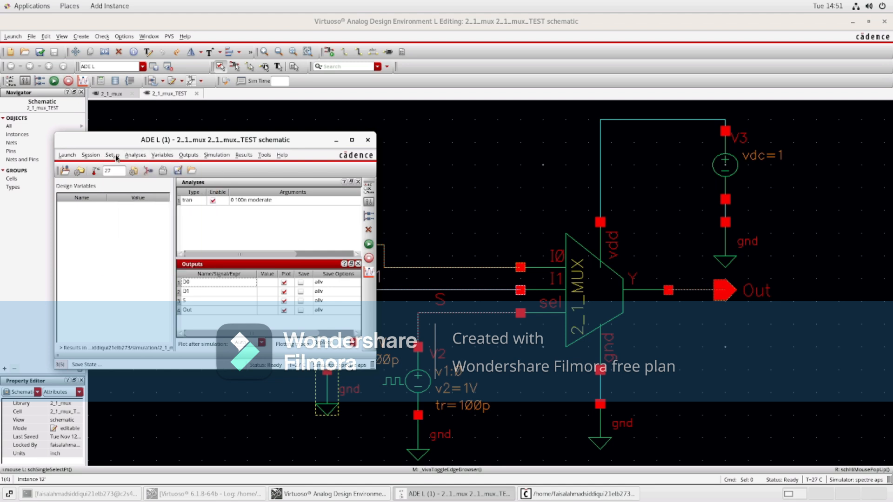
pyautogui.click(117, 157)
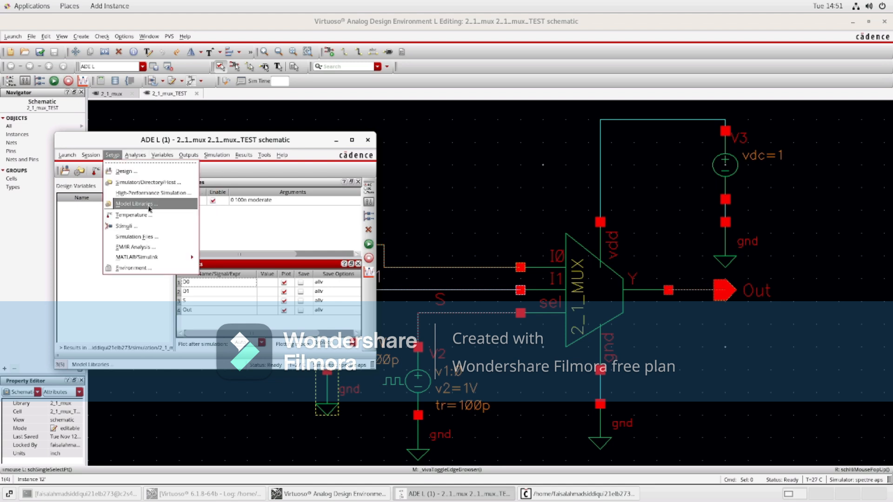
pyautogui.click(149, 207)
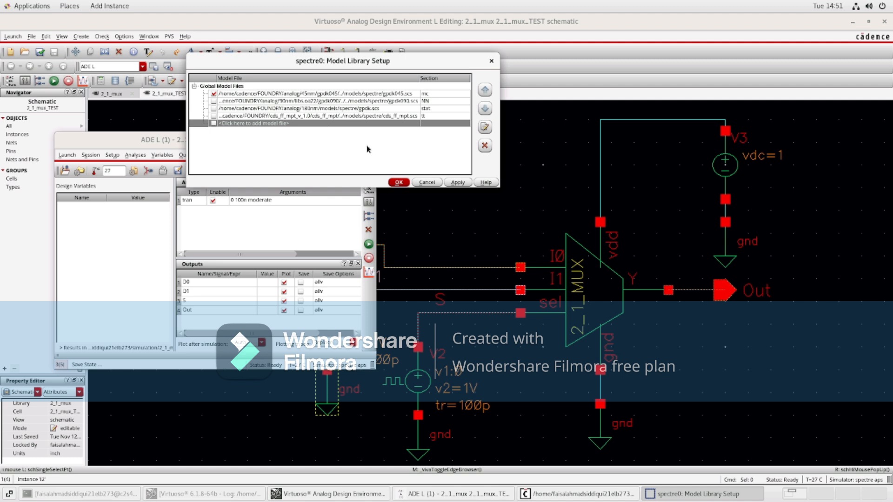
pyautogui.click(399, 182)
# Step: Netlist and run the transient simulation, and maximize the resulting waveform window
pyautogui.click(368, 245)
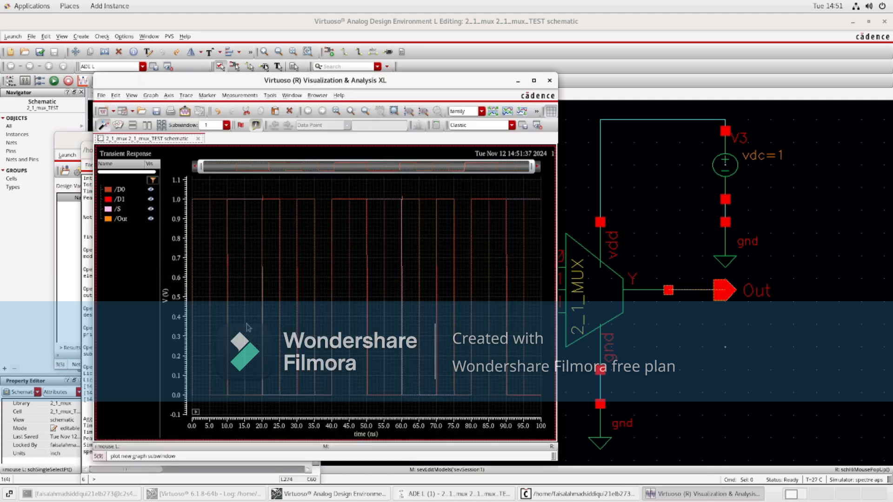
pyautogui.click(533, 82)
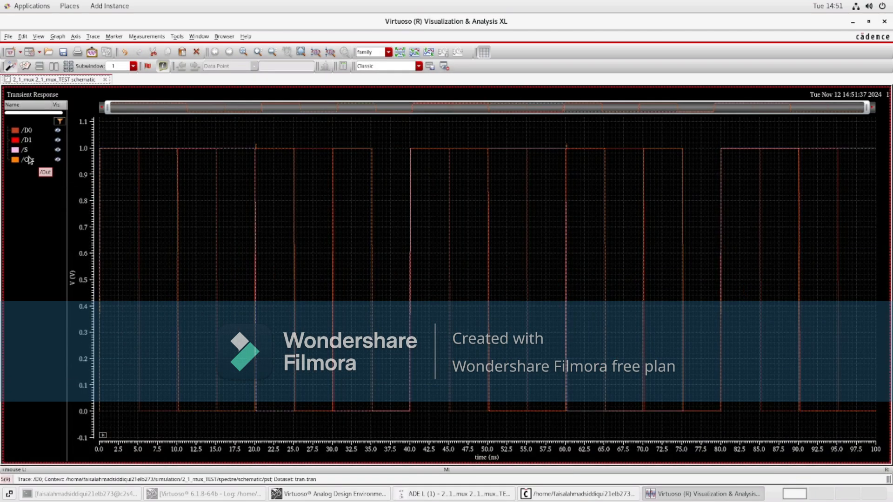
# Step: Split the D0, D1, S and Out waveforms into separate stacked strips
pyautogui.click(400, 52)
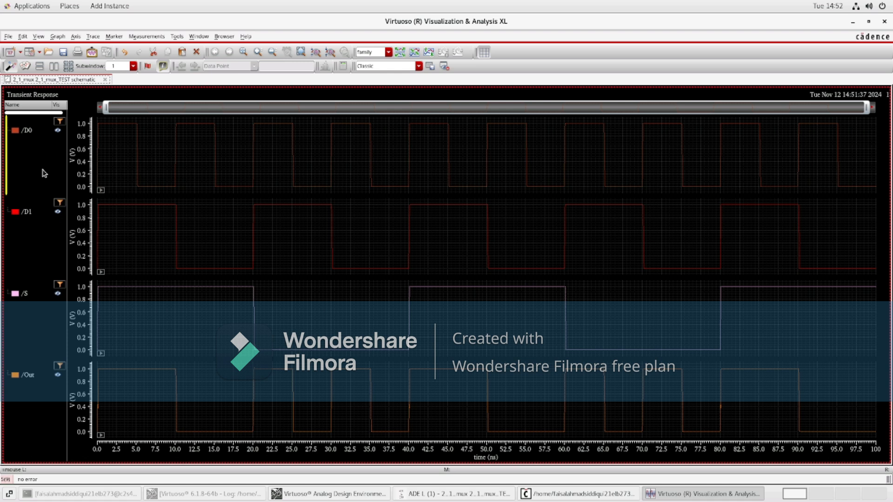
pyautogui.moveTo(137, 373)
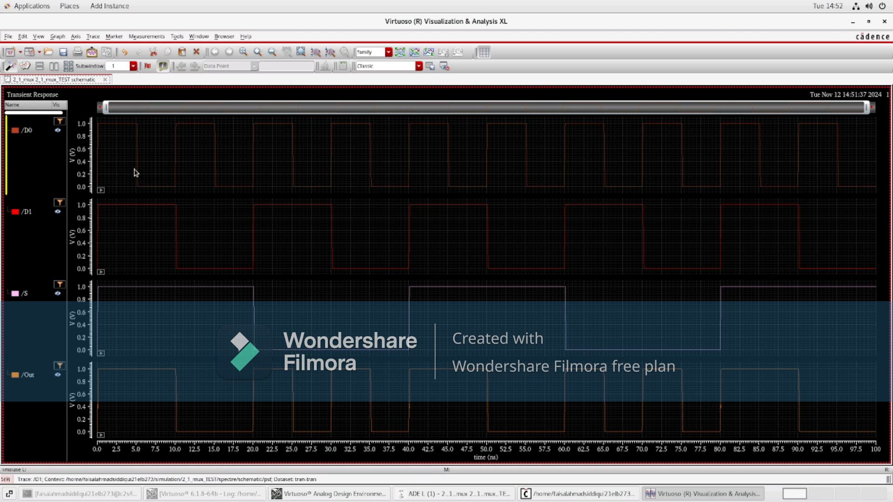
pyautogui.moveTo(135, 173)
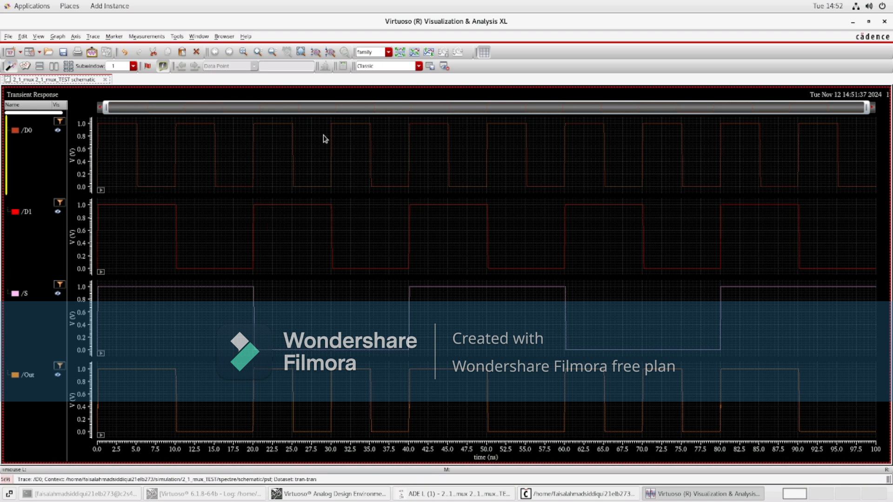